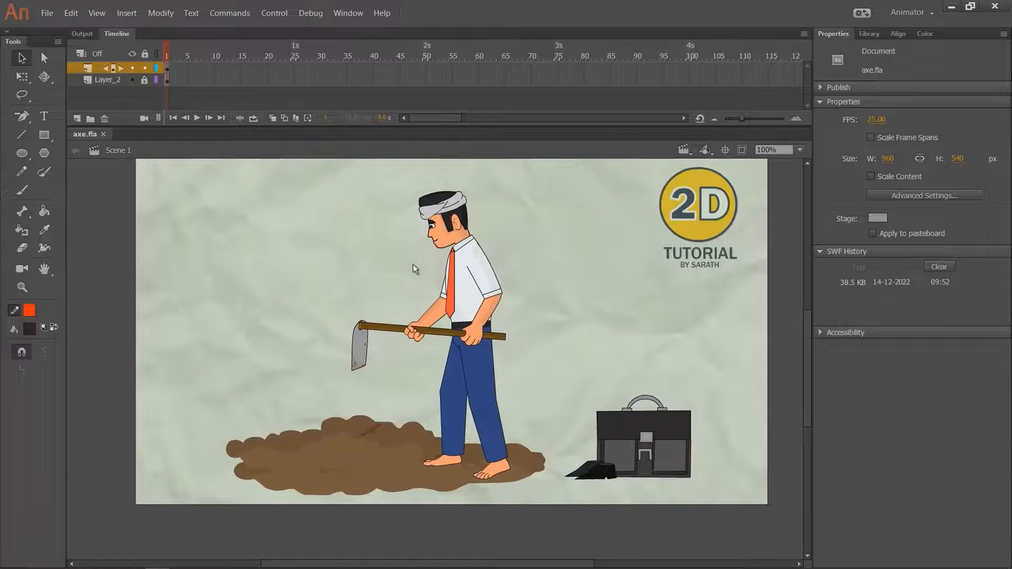
Pull the man's head up off his body and move the hoe arm away from the torso, above the briefcase.
{"action": "left_click_drag", "start_coordinate": [557, 237], "coordinate": [564, 246]}
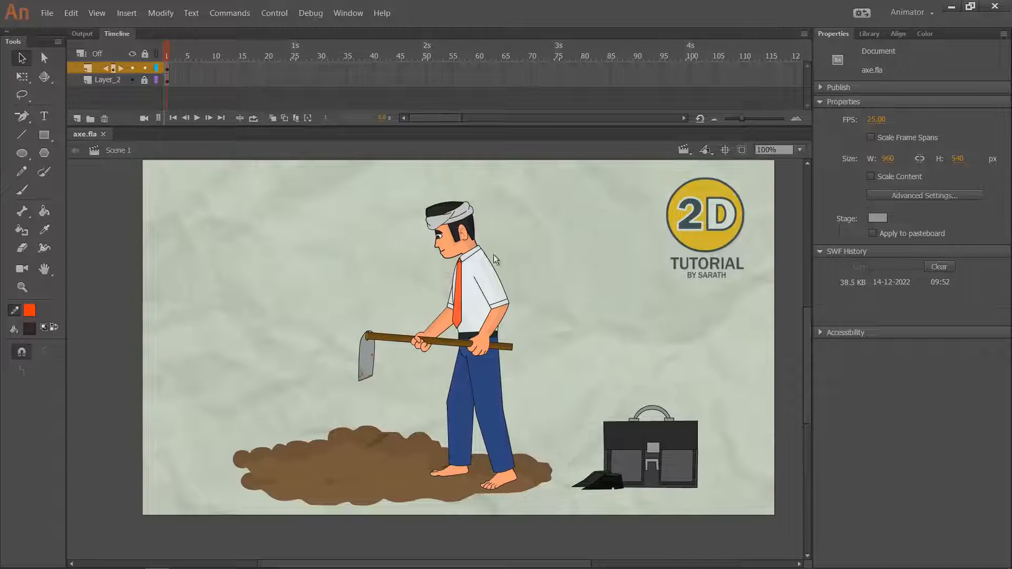
{"action": "left_click", "coordinate": [457, 234]}
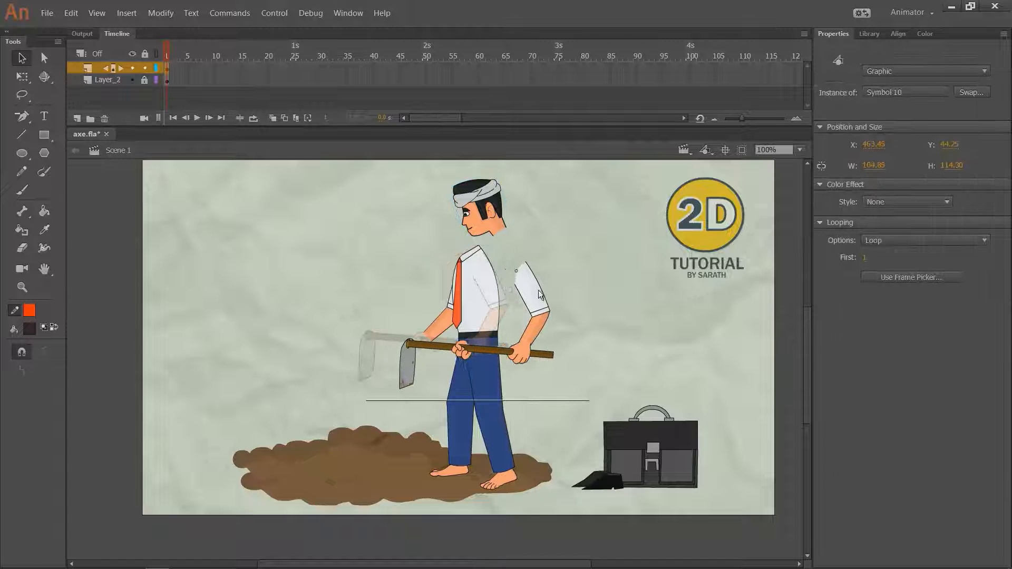
{"action": "left_click_drag", "start_coordinate": [539, 290], "coordinate": [682, 299]}
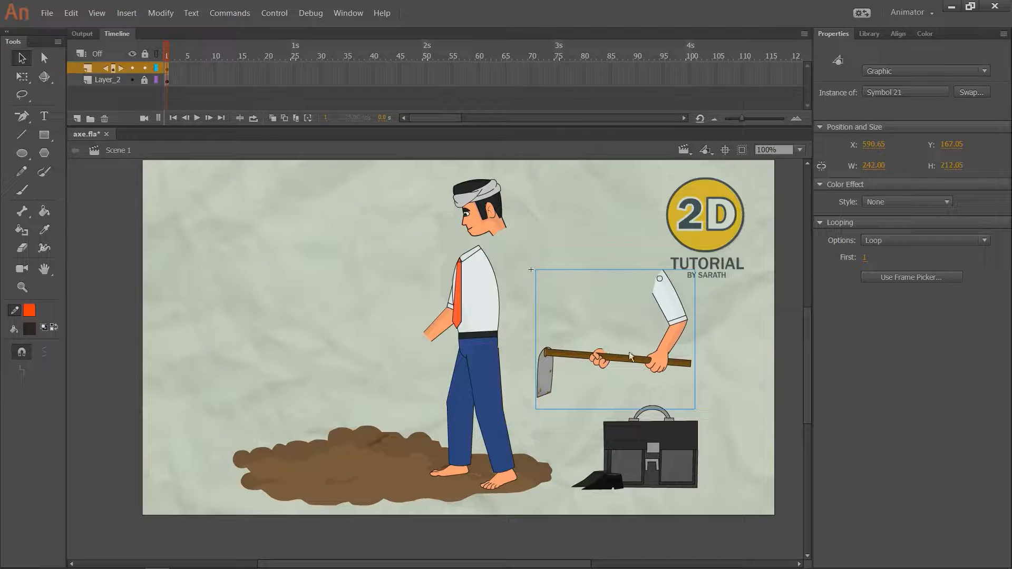
{"action": "key", "text": "q"}
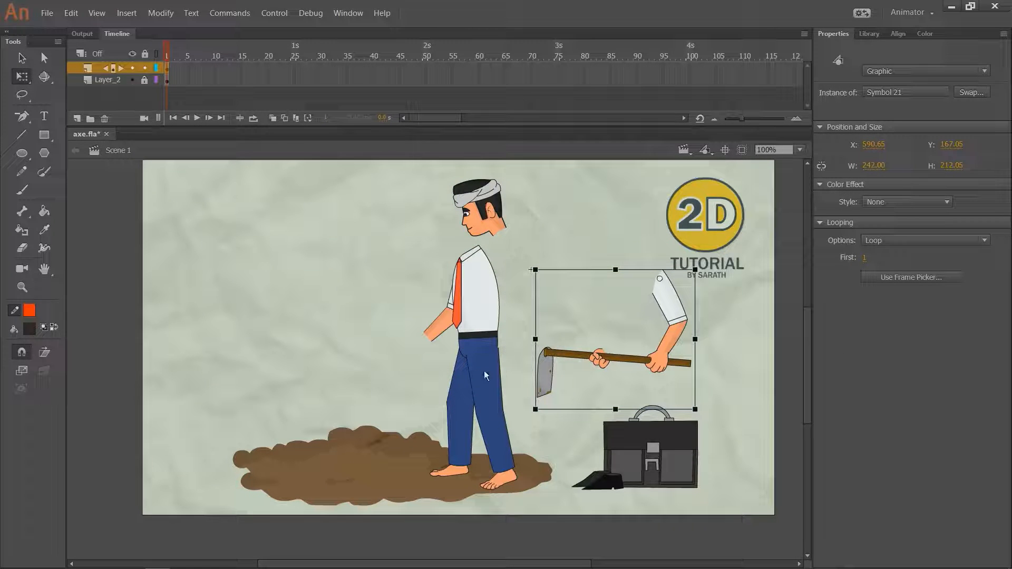
Pull the leg pieces, the torso and the far arm apart to expose the character's separate parts.
{"action": "left_click", "coordinate": [482, 400]}
{"action": "left_click_drag", "start_coordinate": [490, 389], "coordinate": [529, 462]}
{"action": "left_click_drag", "start_coordinate": [460, 433], "coordinate": [376, 425]}
{"action": "left_click_drag", "start_coordinate": [467, 379], "coordinate": [400, 364]}
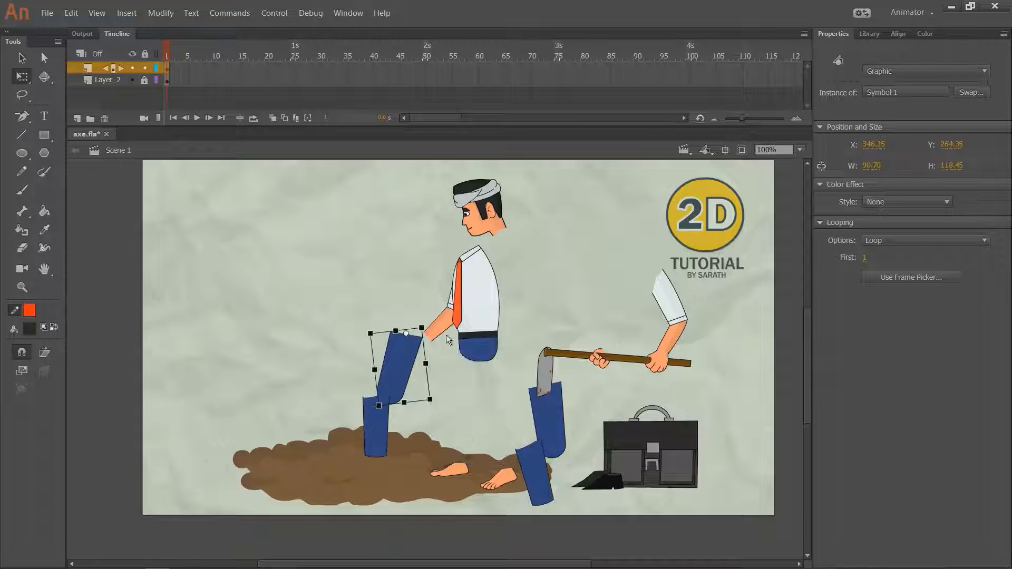
{"action": "left_click_drag", "start_coordinate": [488, 308], "coordinate": [541, 289]}
{"action": "left_click_drag", "start_coordinate": [463, 282], "coordinate": [435, 259]}
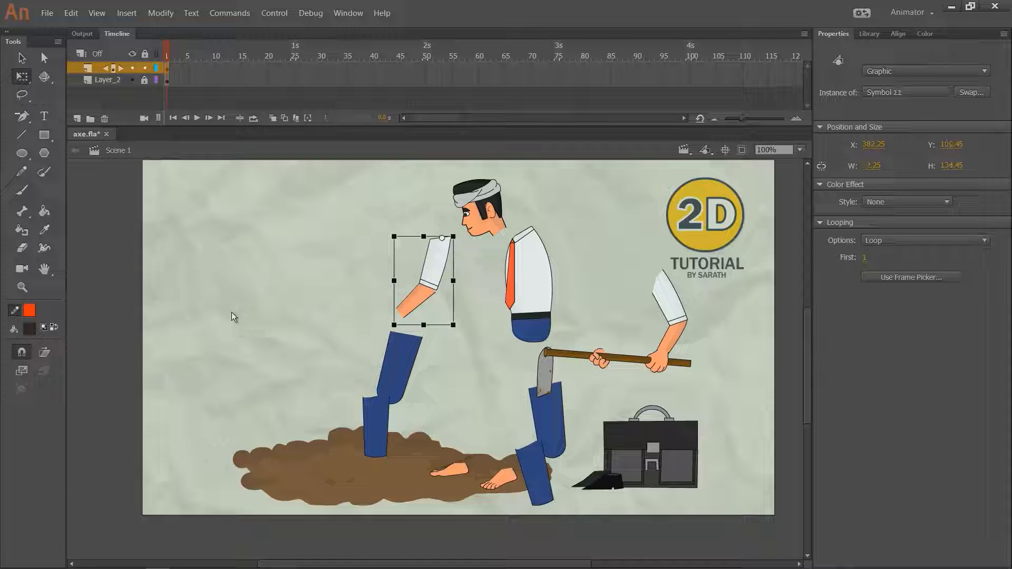
Undo all the part moves until the man is fully reassembled.
{"action": "key", "text": "ctrl+z"}
{"action": "key", "text": "ctrl+z"}
{"action": "key", "text": "ctrl+z"}
{"action": "key", "text": "ctrl+z"}
{"action": "key", "text": "ctrl+z"}
{"action": "key", "text": "ctrl+z"}
{"action": "key", "text": "ctrl+z"}
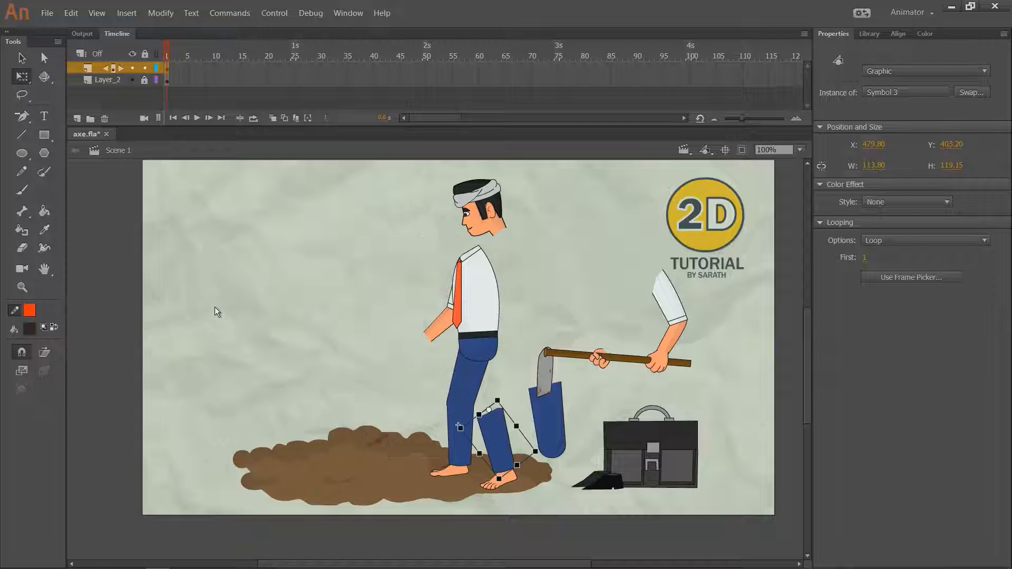
{"action": "key", "text": "ctrl+z"}
{"action": "key", "text": "ctrl+z"}
{"action": "key", "text": "ctrl+z"}
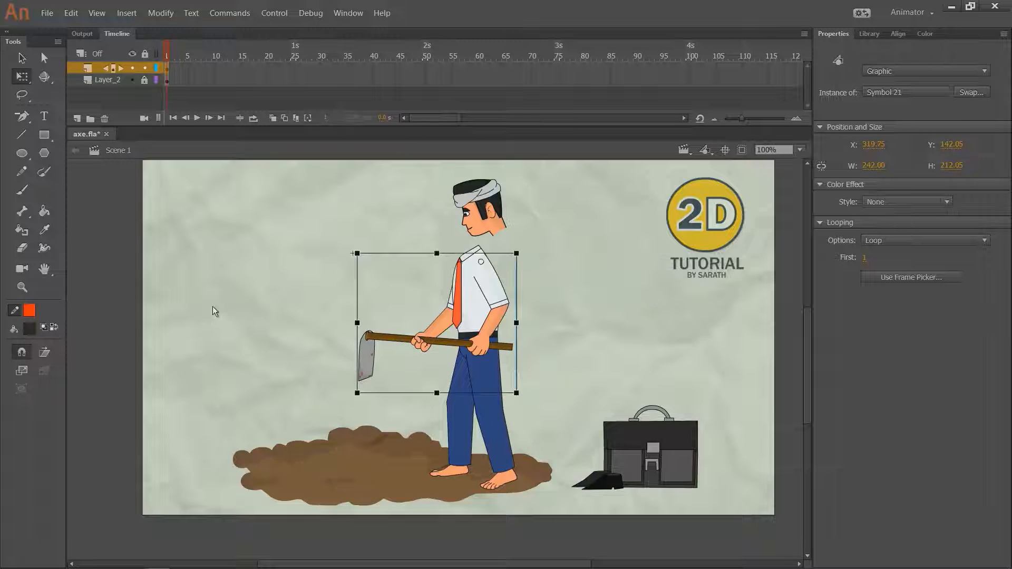
{"action": "key", "text": "ctrl+z"}
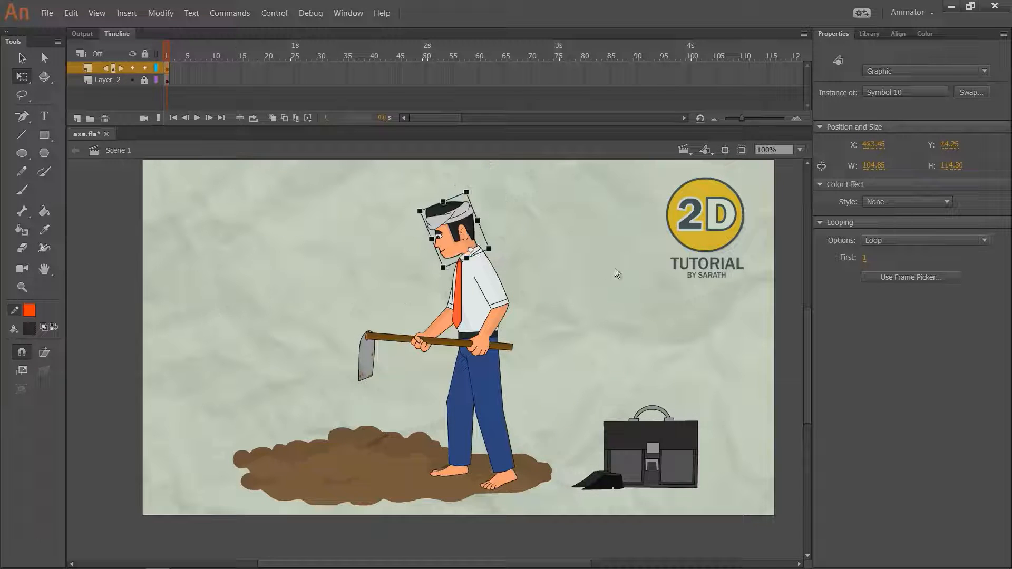
Try rotating the hoe arm about its shoulder pivot, and undo the rotation.
{"action": "left_click", "coordinate": [500, 315]}
{"action": "key", "text": "ctrl+="}
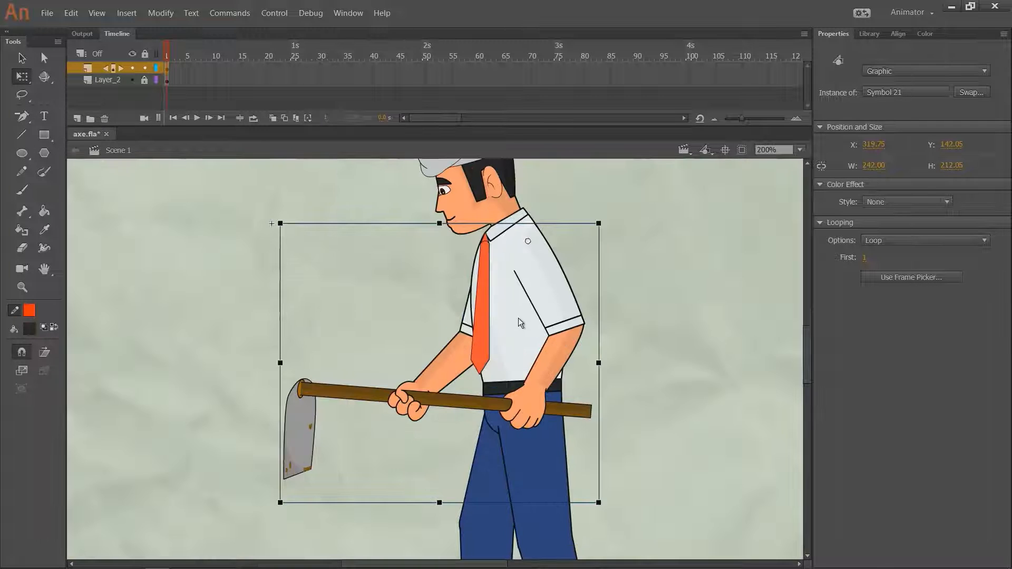
{"action": "left_click_drag", "start_coordinate": [579, 515], "coordinate": [685, 457]}
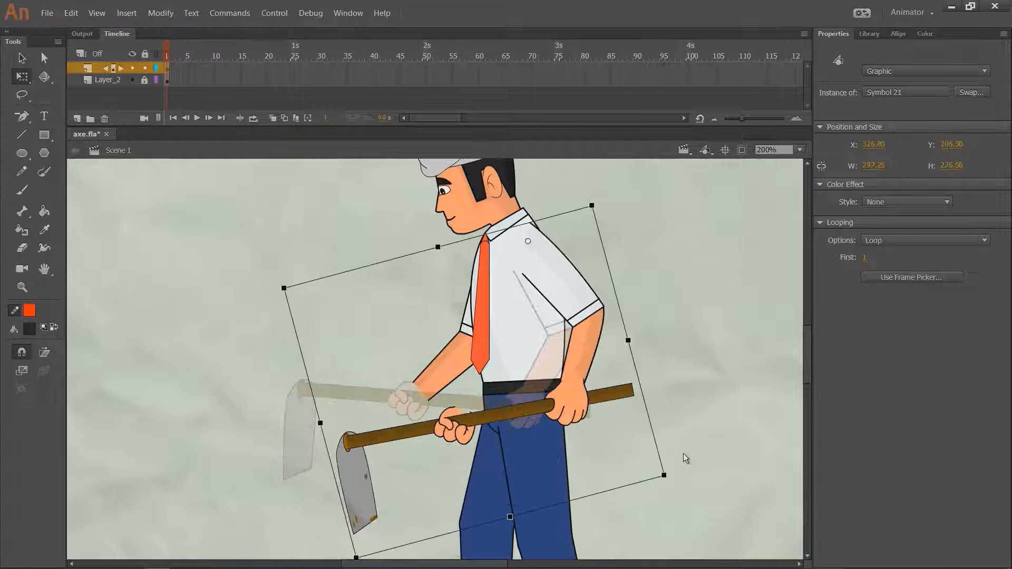
{"action": "key", "text": "ctrl+z"}
{"action": "key", "text": "ctrl+z"}
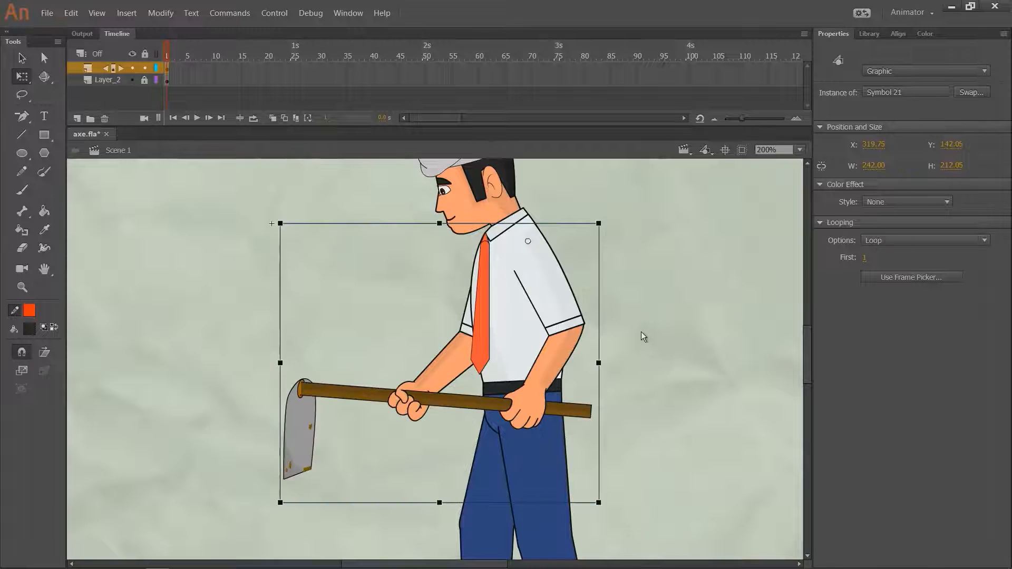
Try rotating the far arm about its shoulder pivot, and undo the rotation.
{"action": "left_click", "coordinate": [501, 363]}
{"action": "left_click", "coordinate": [415, 415]}
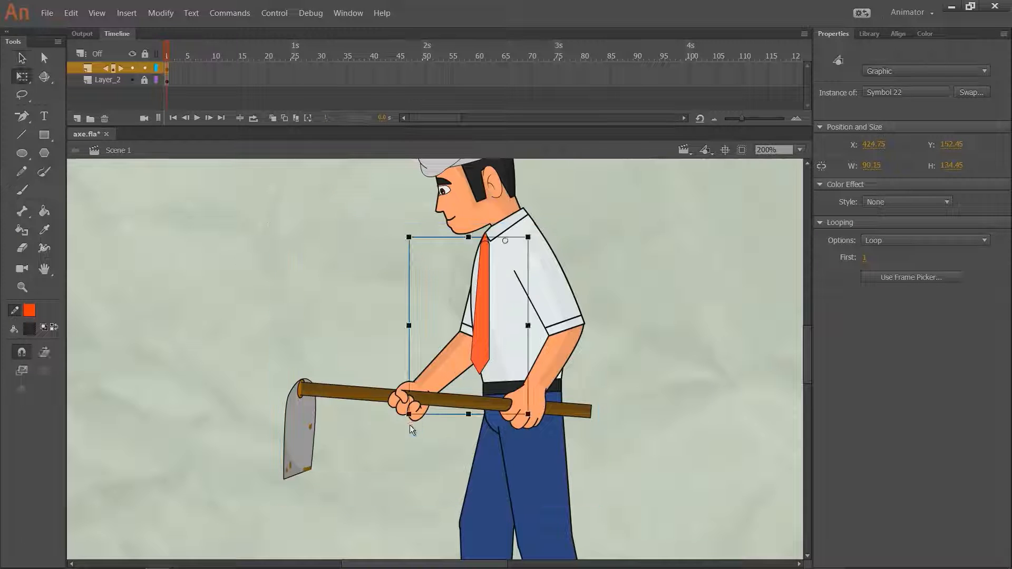
{"action": "left_click_drag", "start_coordinate": [410, 425], "coordinate": [374, 398]}
{"action": "key", "text": "ctrl+z"}
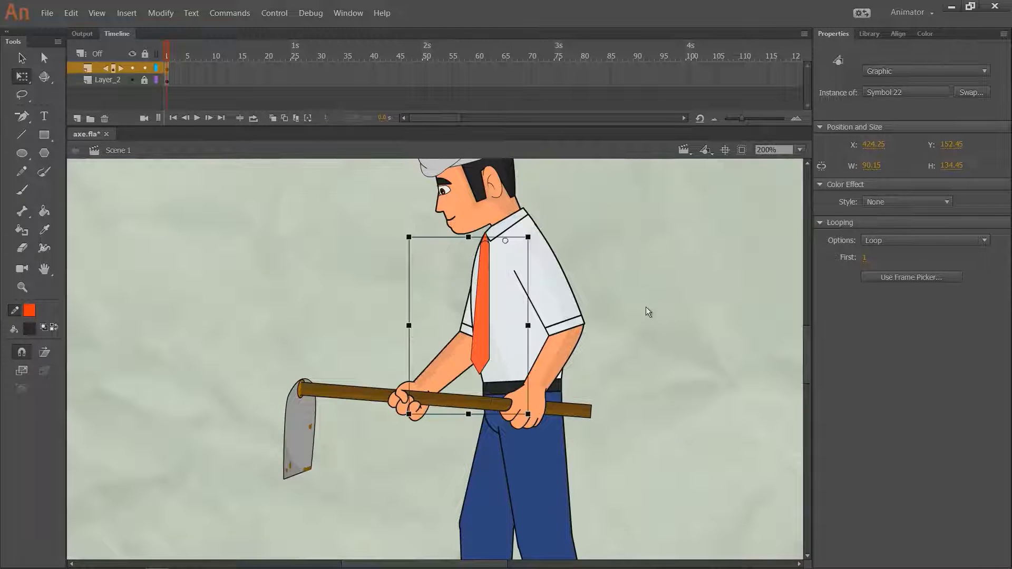
Check the pivot points of the man's thigh and both lower legs.
{"action": "left_click_drag", "start_coordinate": [646, 307], "coordinate": [609, 228]}
{"action": "left_click", "coordinate": [478, 428]}
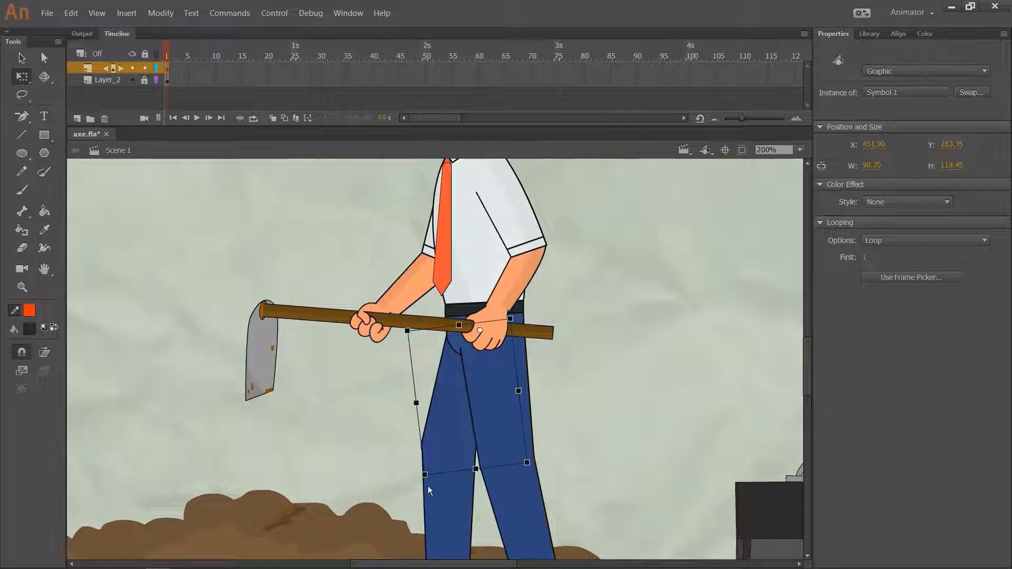
{"action": "left_click_drag", "start_coordinate": [428, 486], "coordinate": [587, 405]}
{"action": "left_click_drag", "start_coordinate": [589, 342], "coordinate": [559, 213]}
{"action": "left_click", "coordinate": [499, 378]}
{"action": "left_click", "coordinate": [425, 398]}
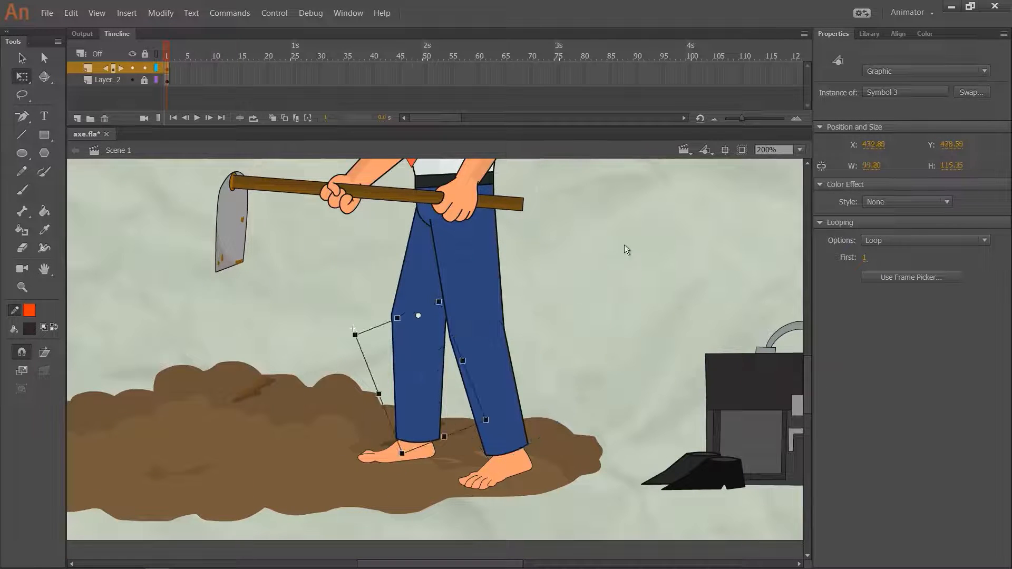
Select all of the man's body parts together and convert them into one graphic symbol.
{"action": "key", "text": "ctrl+1"}
{"action": "key", "text": "v"}
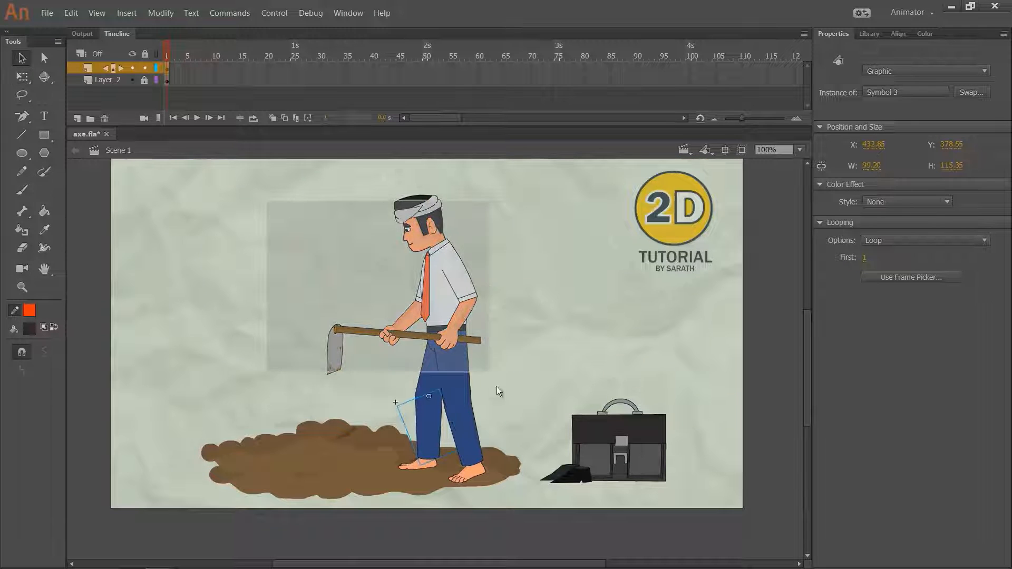
{"action": "left_click_drag", "start_coordinate": [497, 387], "coordinate": [544, 482]}
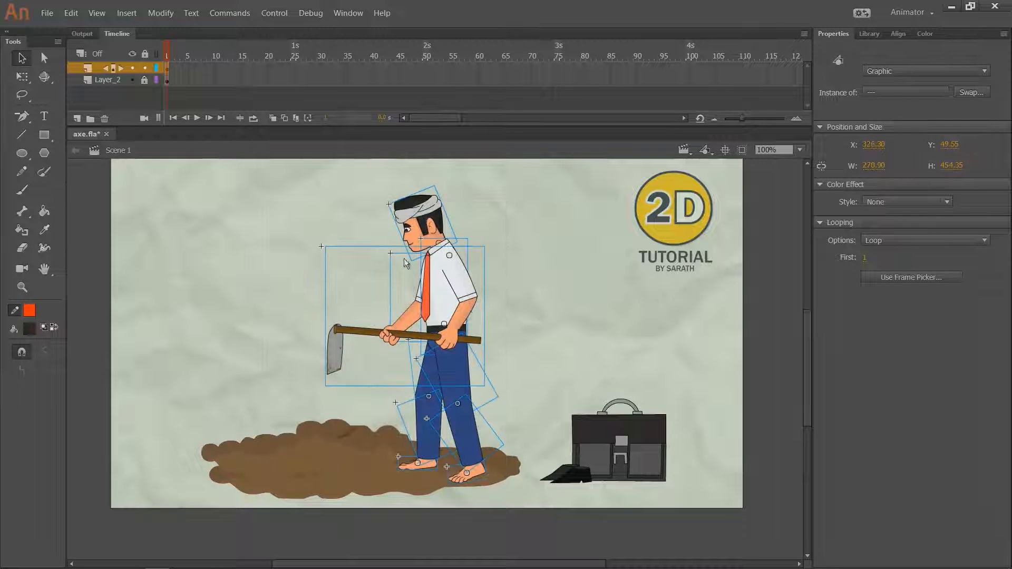
{"action": "key", "text": "F8"}
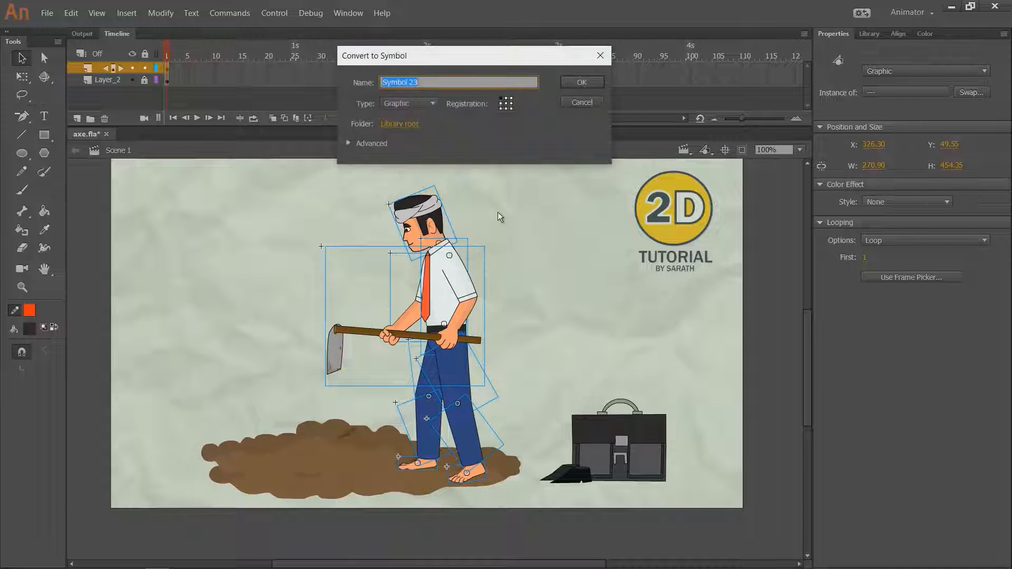
{"action": "left_click", "coordinate": [581, 84]}
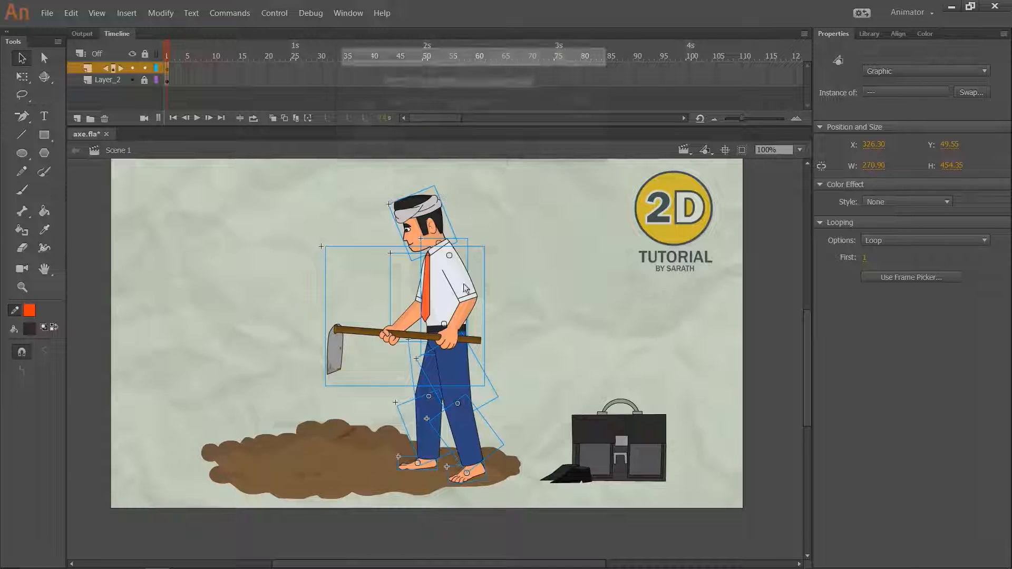
Open the new character symbol for editing and distribute its body parts to separate layers.
{"action": "double_click", "coordinate": [437, 289]}
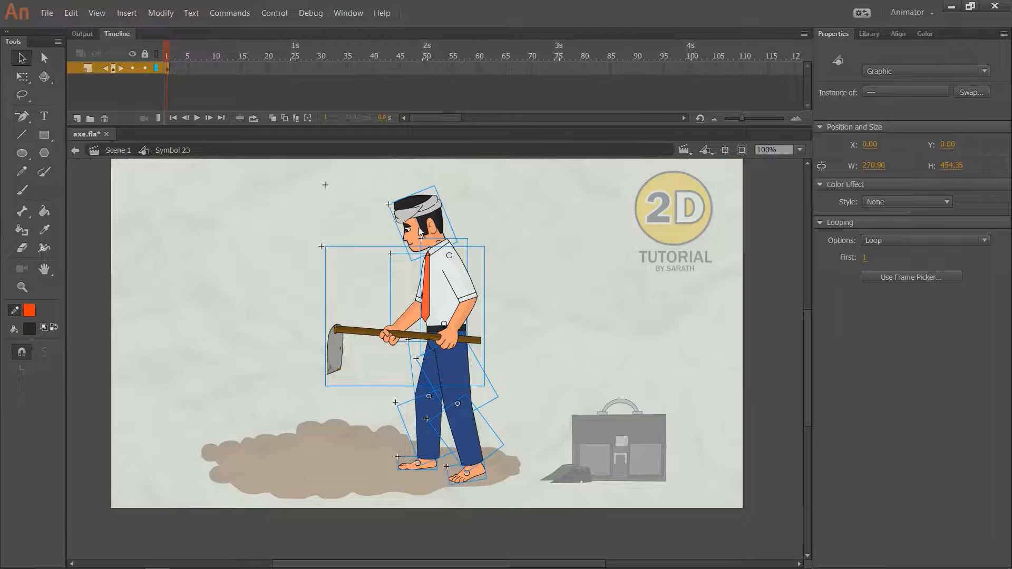
{"action": "right_click", "coordinate": [421, 232]}
{"action": "left_click", "coordinate": [480, 452]}
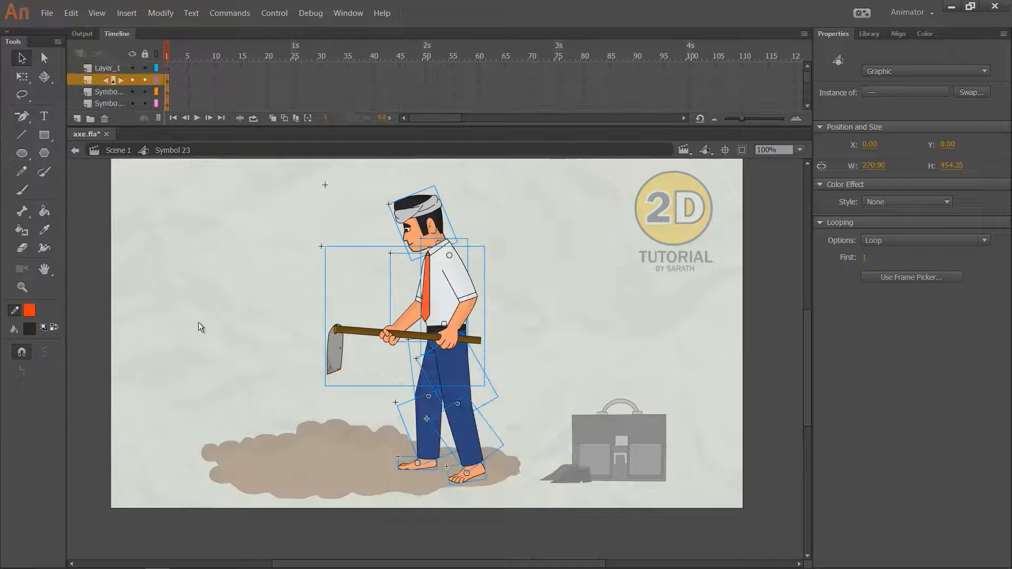
Extend the frames of all body-part layers to about frame 43.
{"action": "left_click_drag", "start_coordinate": [186, 70], "coordinate": [290, 108]}
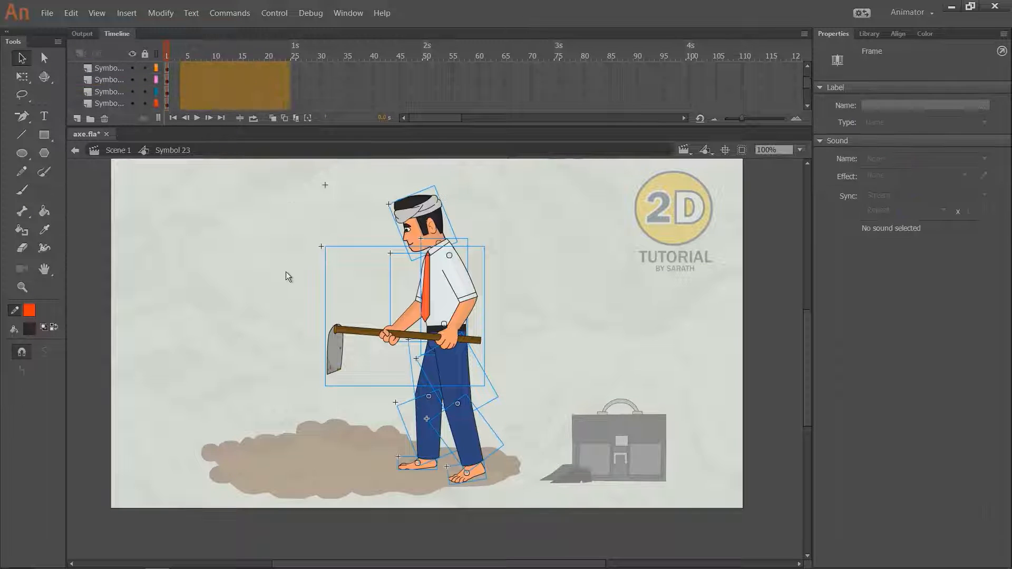
{"action": "left_click_drag", "start_coordinate": [286, 272], "coordinate": [280, 279]}
{"action": "key", "text": "F5"}
{"action": "key", "text": "F5"}
{"action": "left_click_drag", "start_coordinate": [209, 54], "coordinate": [112, 89]}
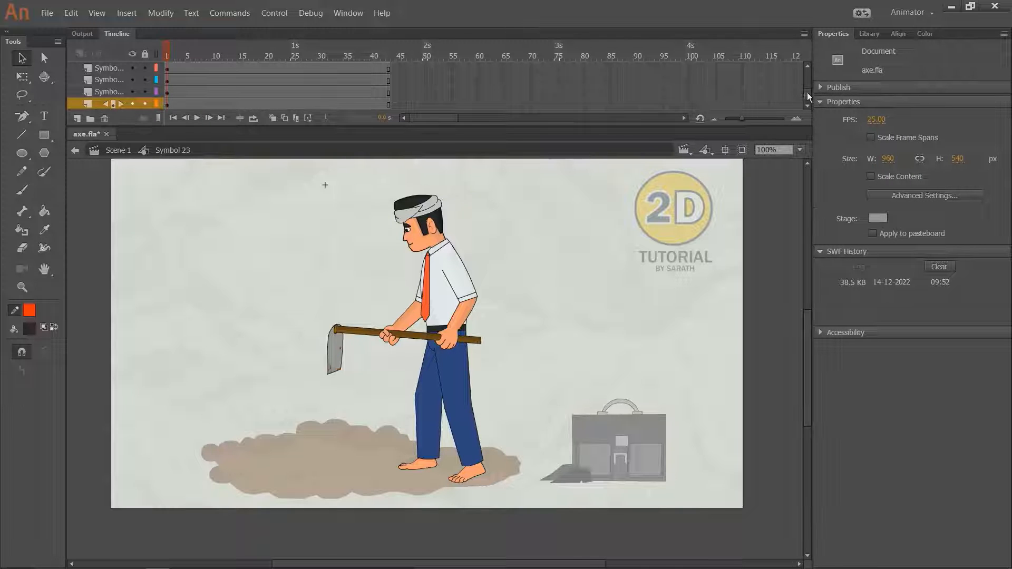
Insert keyframes on all layers at frames 5 and 10.
{"action": "scroll", "coordinate": [808, 93], "scroll_direction": "up", "scroll_amount": 3}
{"action": "left_click", "coordinate": [188, 69]}
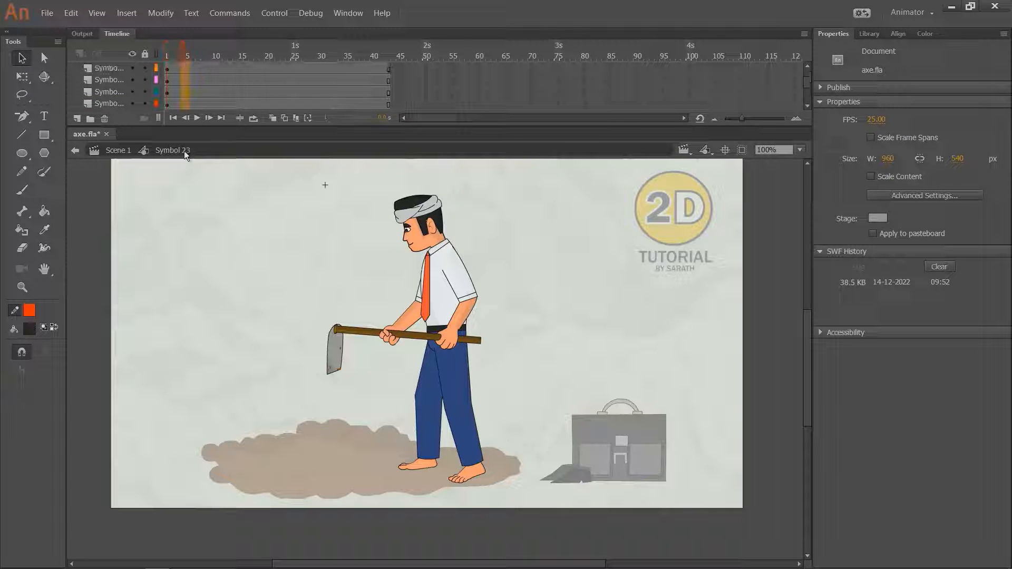
{"action": "left_click_drag", "start_coordinate": [188, 154], "coordinate": [188, 153]}
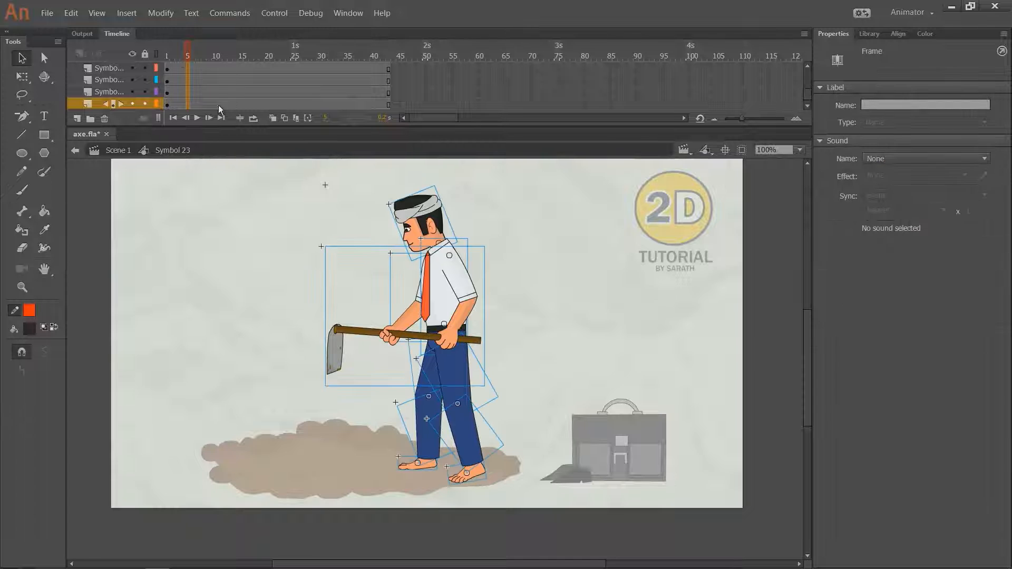
{"action": "left_click", "coordinate": [216, 42]}
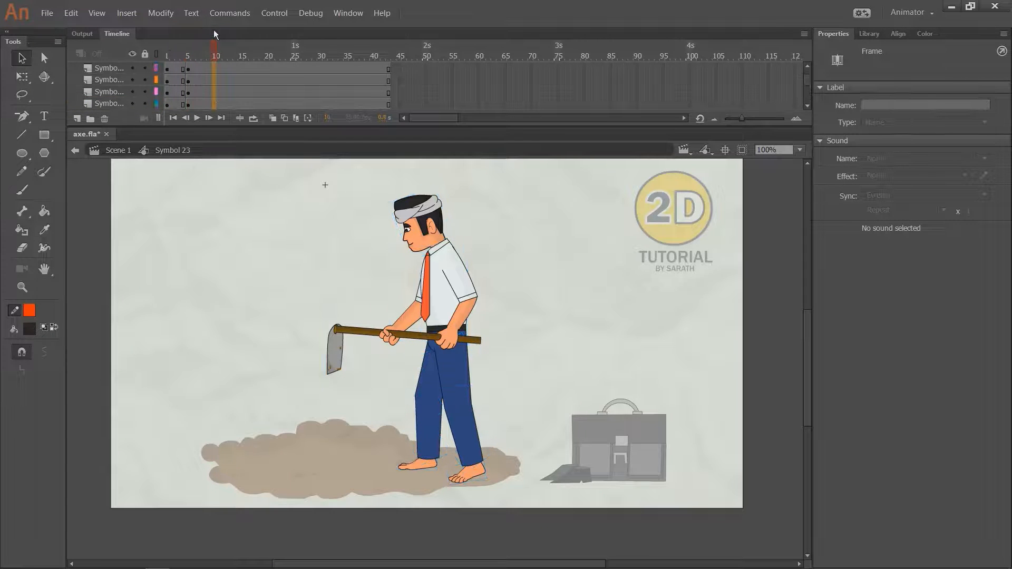
{"action": "key", "text": "F6"}
Insert extra frames between the last two keyframes on all layers so the later one falls on frame 13.
{"action": "left_click", "coordinate": [199, 55]}
{"action": "key", "text": "F5"}
{"action": "key", "text": "F5"}
{"action": "key", "text": "F5"}
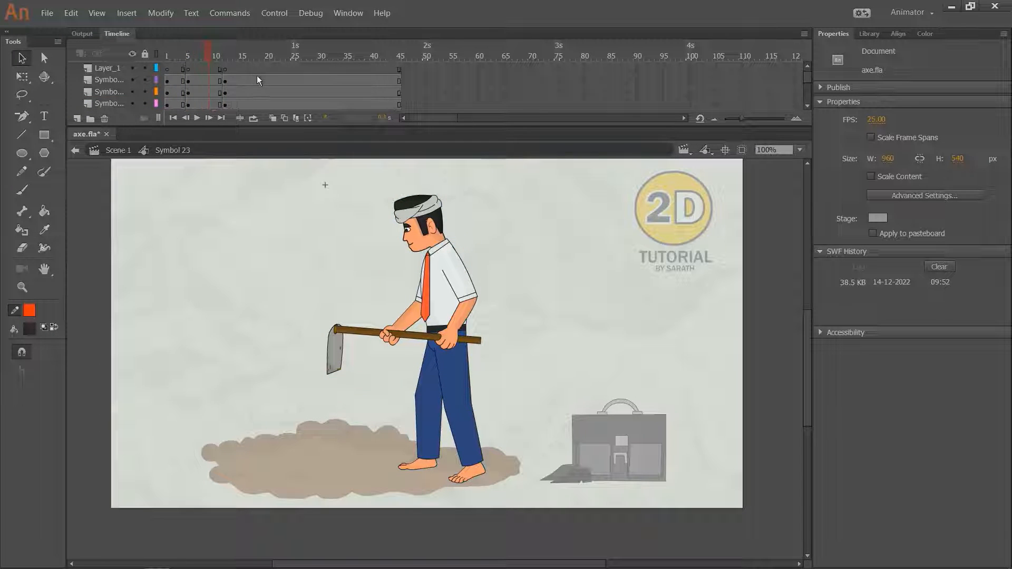
{"action": "left_click_drag", "start_coordinate": [232, 57], "coordinate": [223, 71]}
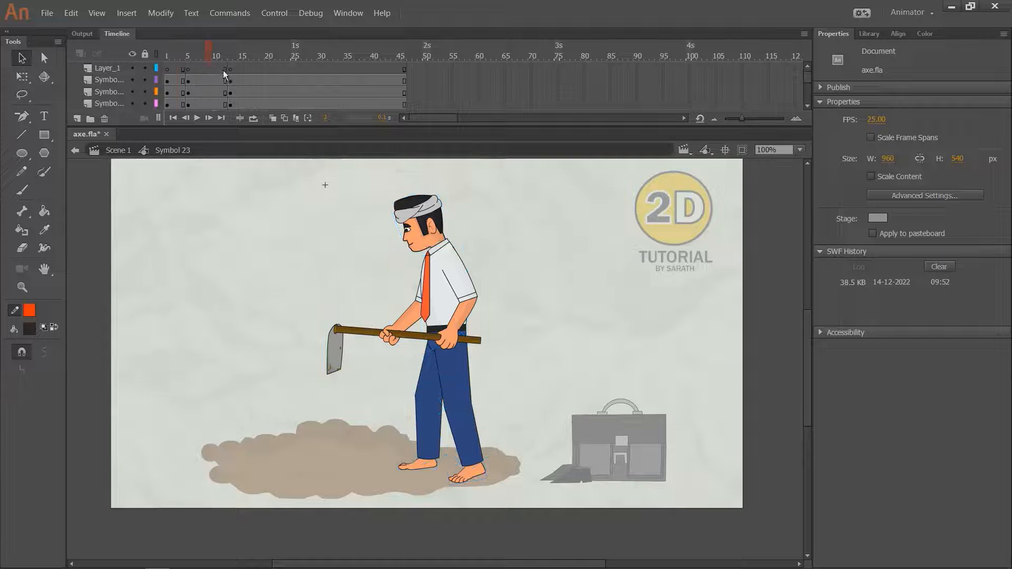
Insert keyframes on all layers at frames 18 and 23.
{"action": "left_click", "coordinate": [258, 71]}
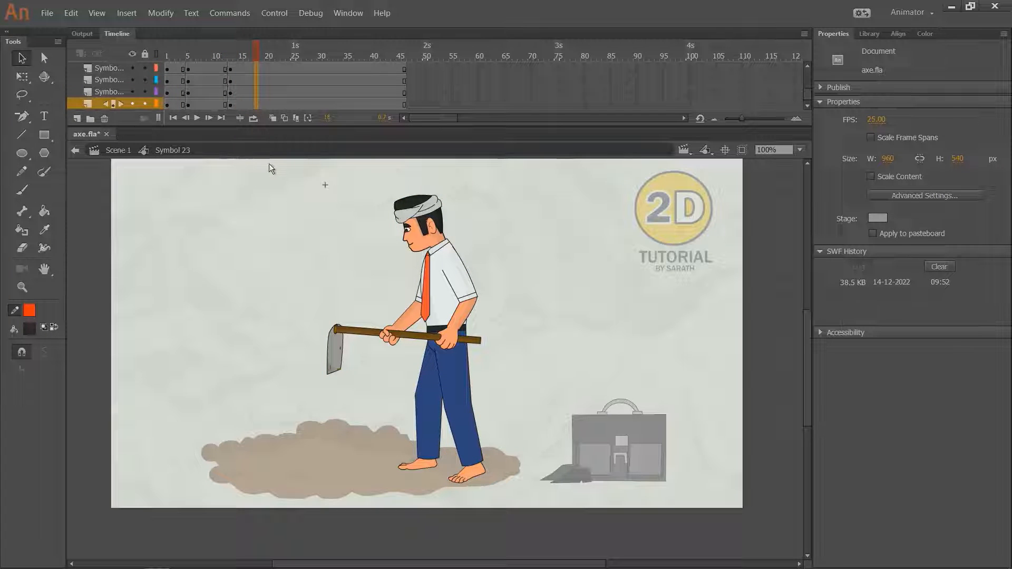
{"action": "key", "text": "F6"}
{"action": "left_click", "coordinate": [282, 50]}
{"action": "left_click_drag", "start_coordinate": [281, 27], "coordinate": [283, 33]}
{"action": "key", "text": "F6"}
Play back the timeline and remove all frames after frame 29 from every layer.
{"action": "left_click", "coordinate": [225, 55]}
{"action": "key", "text": "Return"}
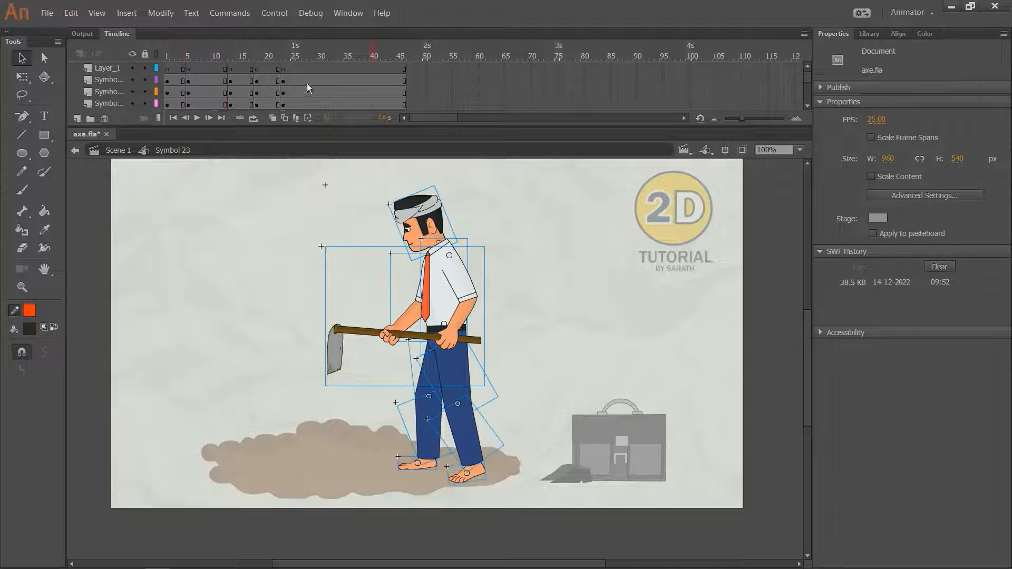
{"action": "key", "text": "Return"}
{"action": "left_click_drag", "start_coordinate": [320, 65], "coordinate": [519, 441]}
{"action": "key", "text": "shift+F5"}
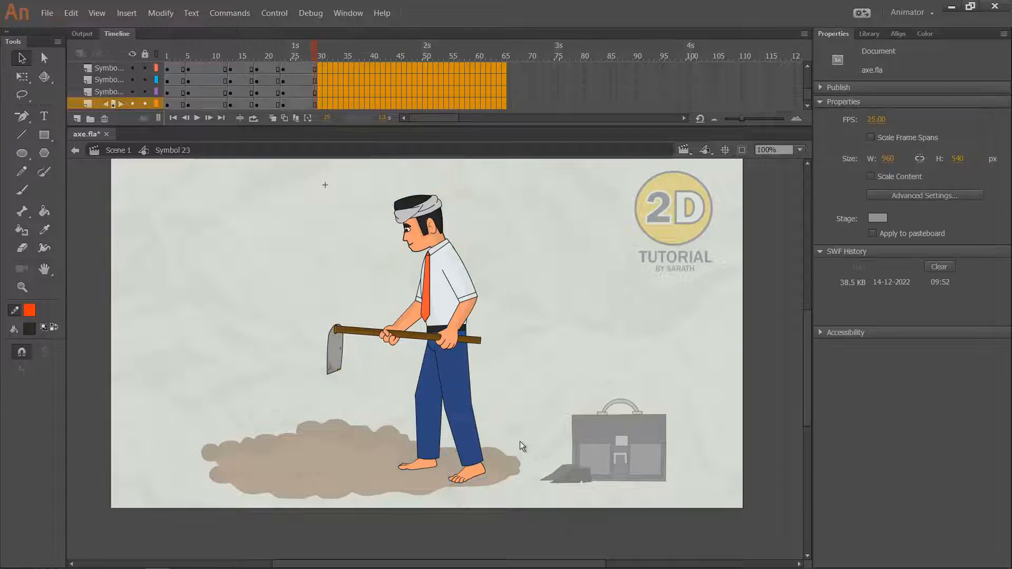
At frame 5, squash the whole figure slightly downward and lower the upper body parts a little.
{"action": "scroll", "coordinate": [204, 80], "scroll_direction": "down", "scroll_amount": 1}
{"action": "left_click", "coordinate": [179, 80]}
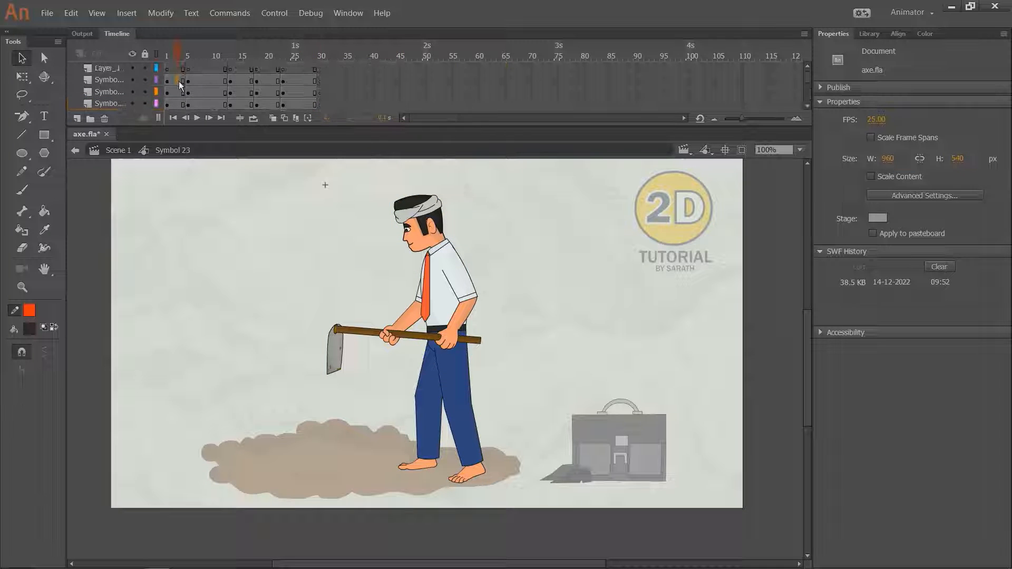
{"action": "left_click", "coordinate": [188, 54]}
{"action": "key", "text": "q"}
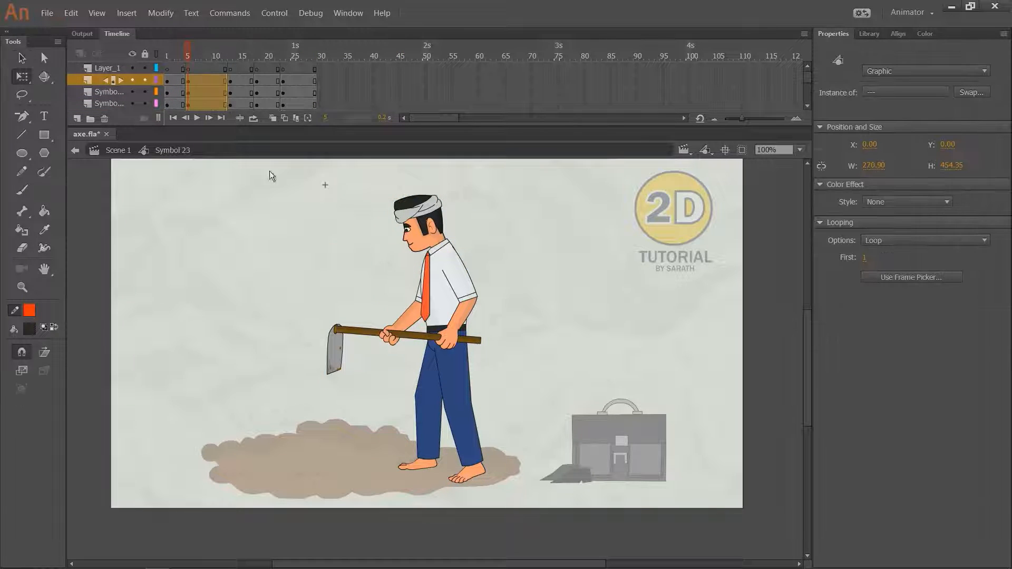
{"action": "left_click_drag", "start_coordinate": [419, 186], "coordinate": [419, 191]}
{"action": "left_click_drag", "start_coordinate": [583, 210], "coordinate": [316, 366]}
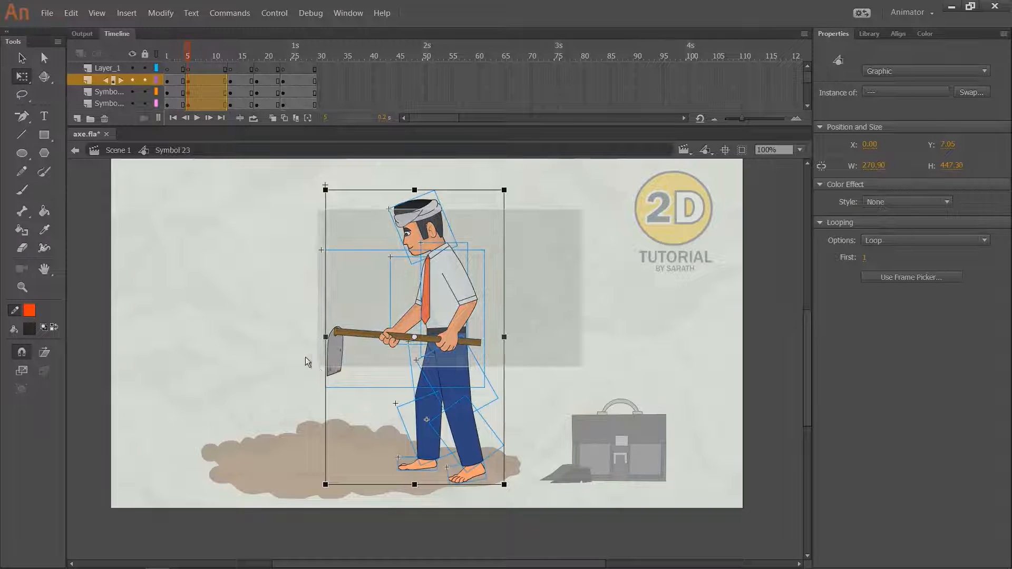
{"action": "left_click", "coordinate": [530, 243]}
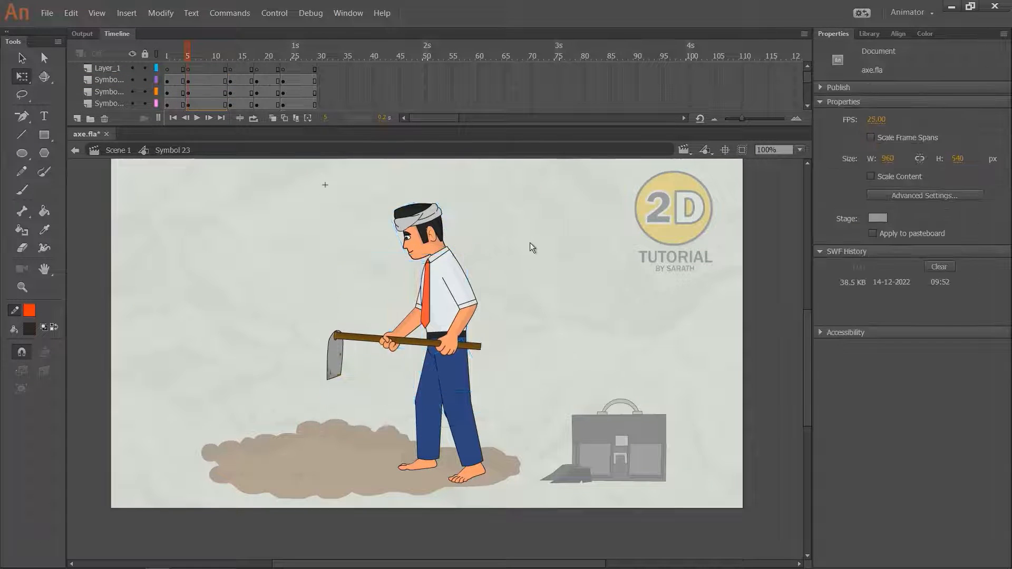
Rotate the front and back thighs at frame 5 so both knees bend slightly forward.
{"action": "key", "text": "v"}
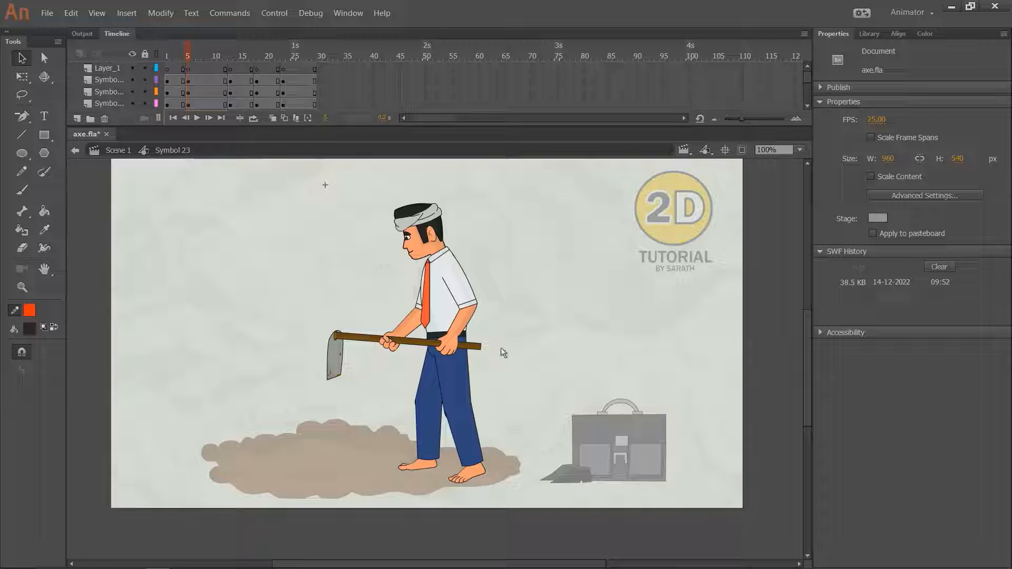
{"action": "left_click", "coordinate": [480, 372]}
{"action": "key", "text": "ctrl+="}
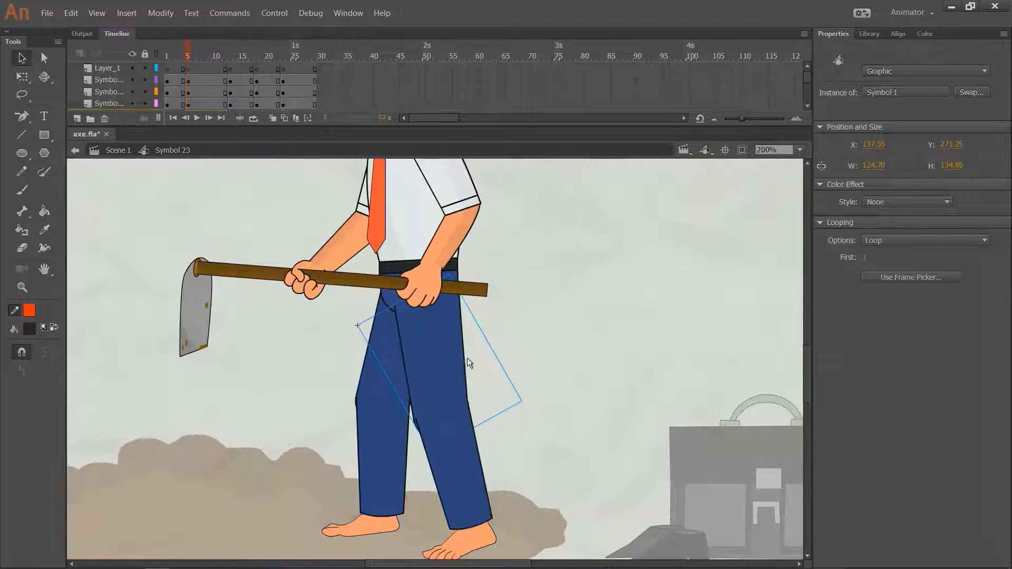
{"action": "key", "text": "q"}
{"action": "key", "text": "ctrl+="}
{"action": "scroll", "coordinate": [574, 292], "scroll_direction": "down", "scroll_amount": 2}
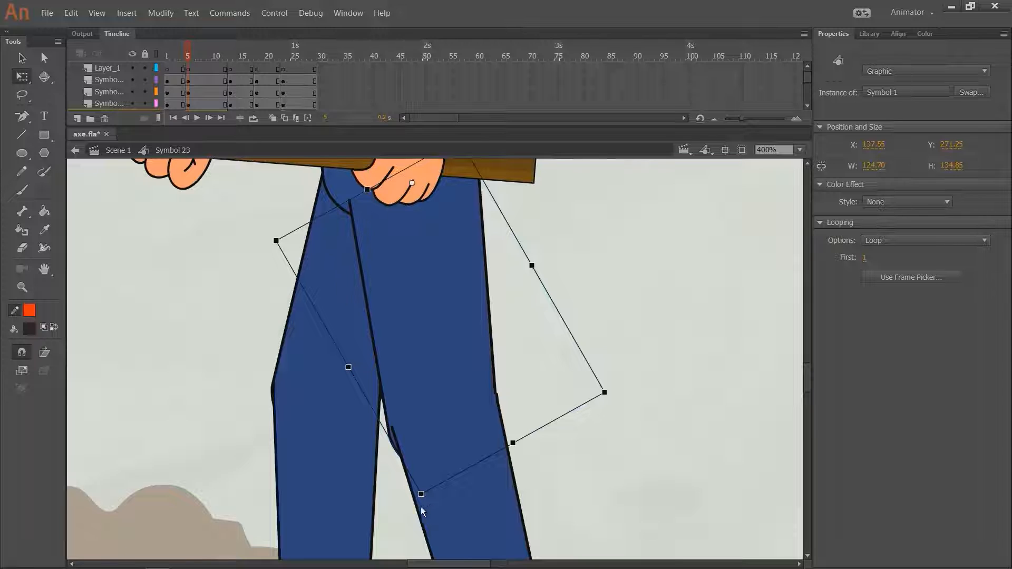
{"action": "left_click_drag", "start_coordinate": [420, 507], "coordinate": [408, 507]}
{"action": "left_click", "coordinate": [303, 381]}
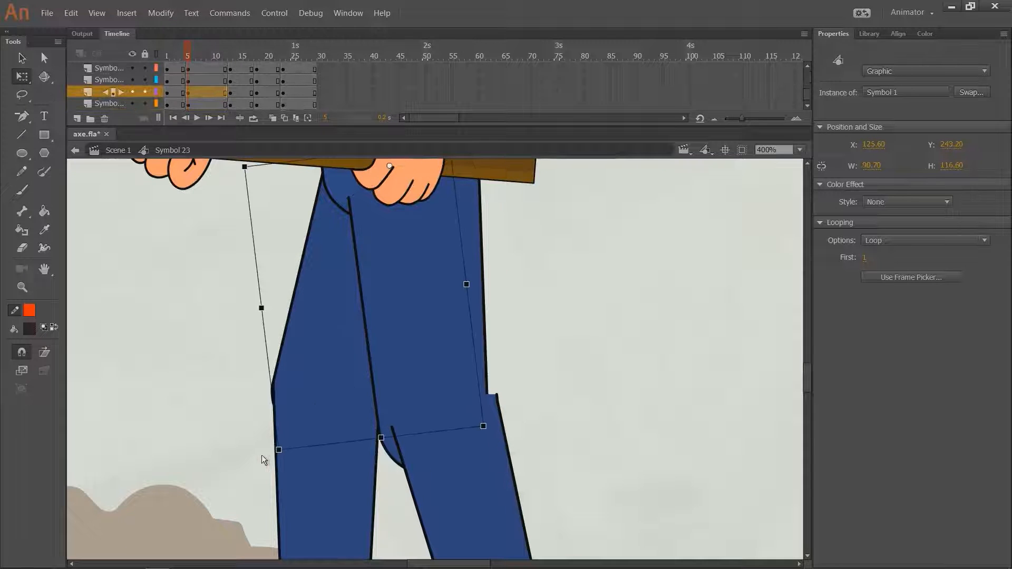
{"action": "left_click_drag", "start_coordinate": [261, 455], "coordinate": [265, 455]}
Move the back lower leg onto its knee and rotate it to line up with the foot.
{"action": "left_click", "coordinate": [321, 467]}
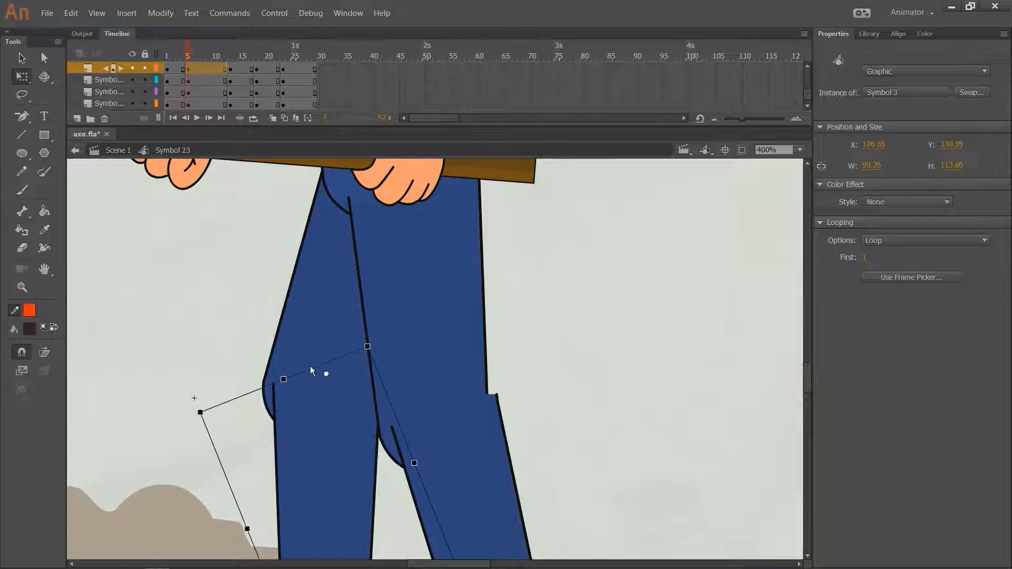
{"action": "left_click_drag", "start_coordinate": [368, 352], "coordinate": [364, 349]}
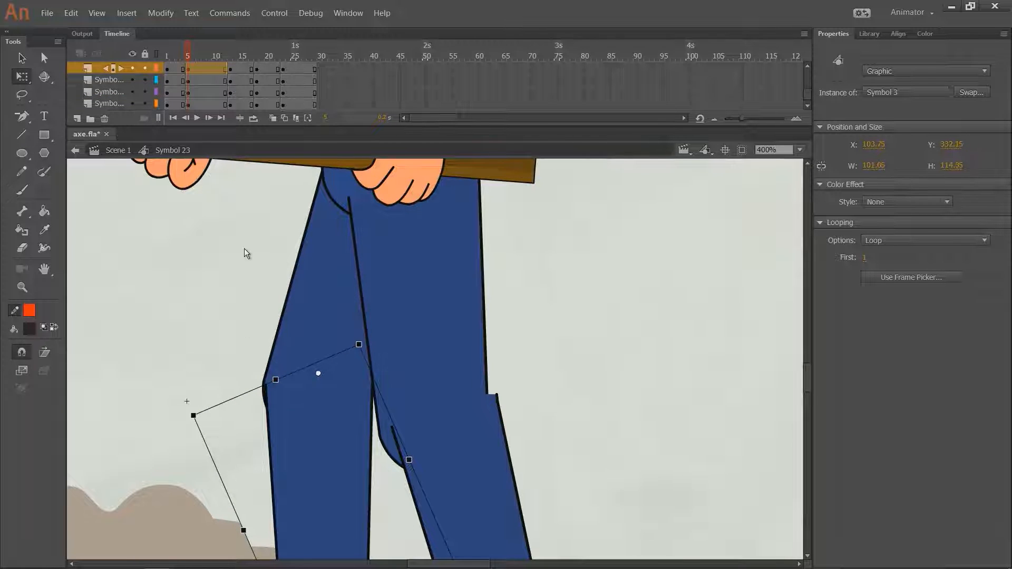
{"action": "scroll", "coordinate": [264, 284], "scroll_direction": "down", "scroll_amount": 3}
{"action": "left_click_drag", "start_coordinate": [280, 321], "coordinate": [294, 319]}
Align the front lower leg with the thigh at the knee, and scrub the opening frames to check the motion.
{"action": "left_click", "coordinate": [477, 380]}
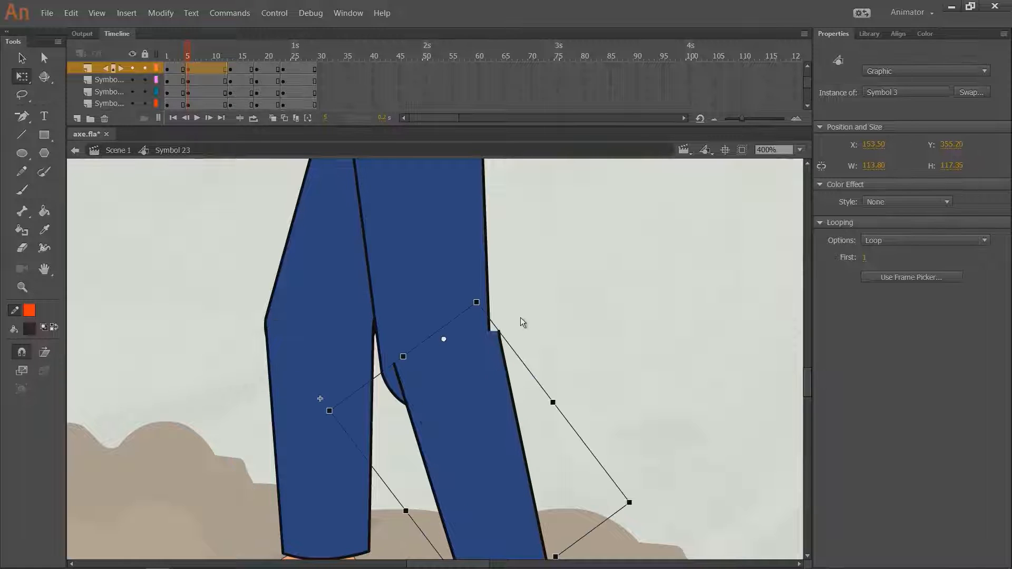
{"action": "left_click_drag", "start_coordinate": [479, 308], "coordinate": [464, 310]}
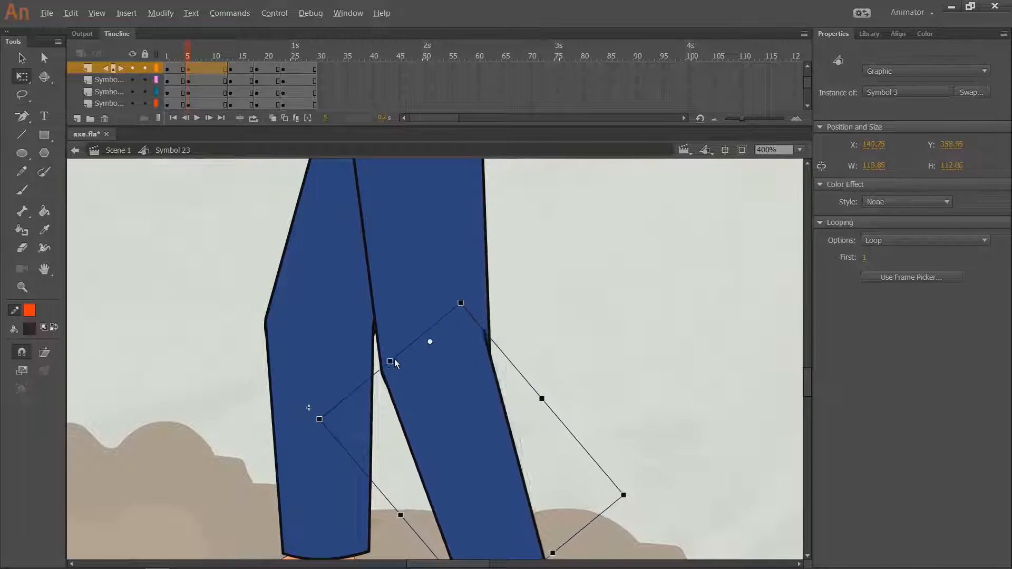
{"action": "left_click_drag", "start_coordinate": [393, 360], "coordinate": [427, 355]}
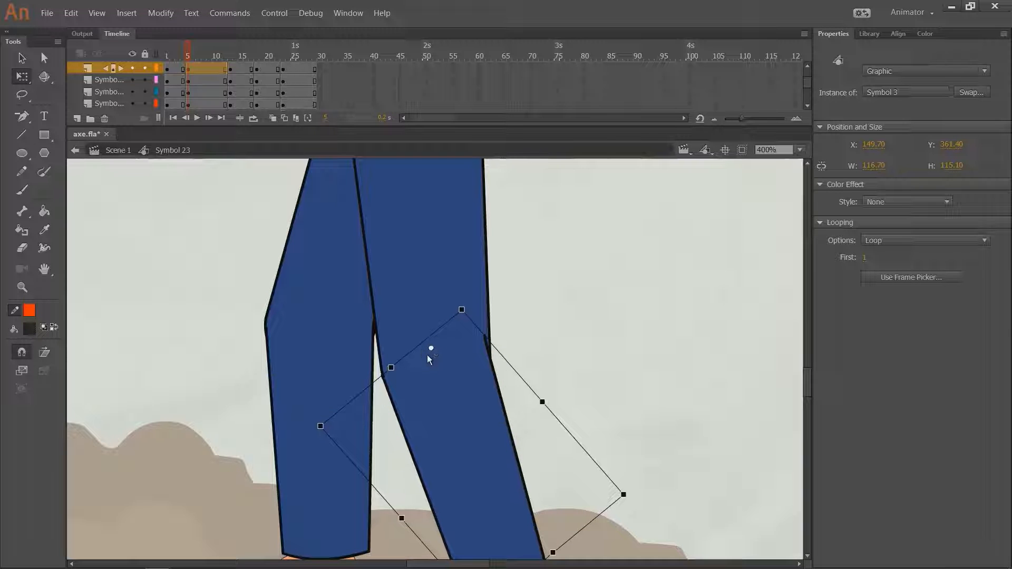
{"action": "left_click", "coordinate": [594, 342]}
{"action": "key", "text": "ctrl+minus"}
{"action": "left_click_drag", "start_coordinate": [184, 52], "coordinate": [189, 58]}
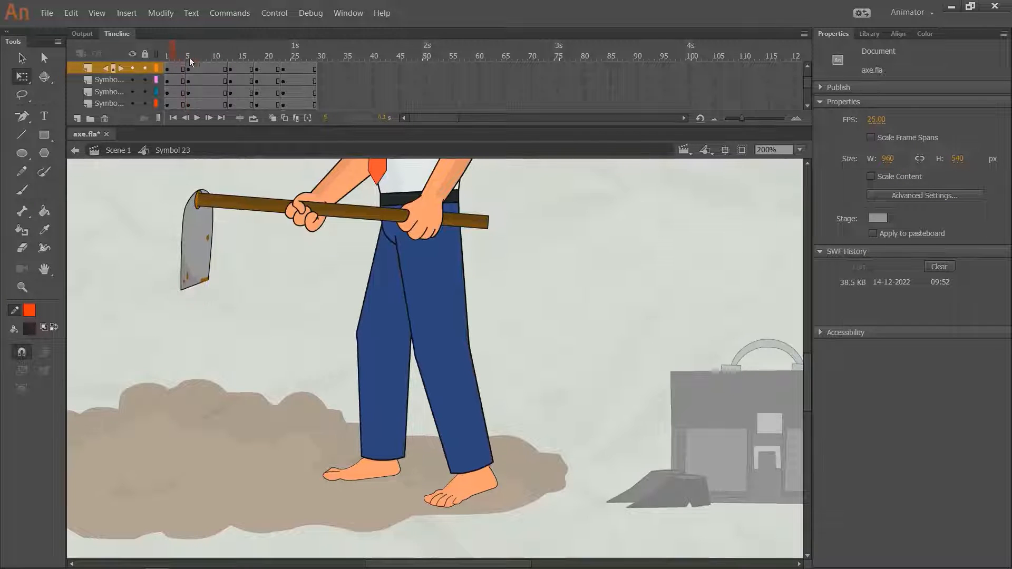
Rotate the front arm with the hoe slightly around the shoulder on the frame 5 pose.
{"action": "left_click_drag", "start_coordinate": [510, 221], "coordinate": [491, 446]}
{"action": "left_click", "coordinate": [192, 56]}
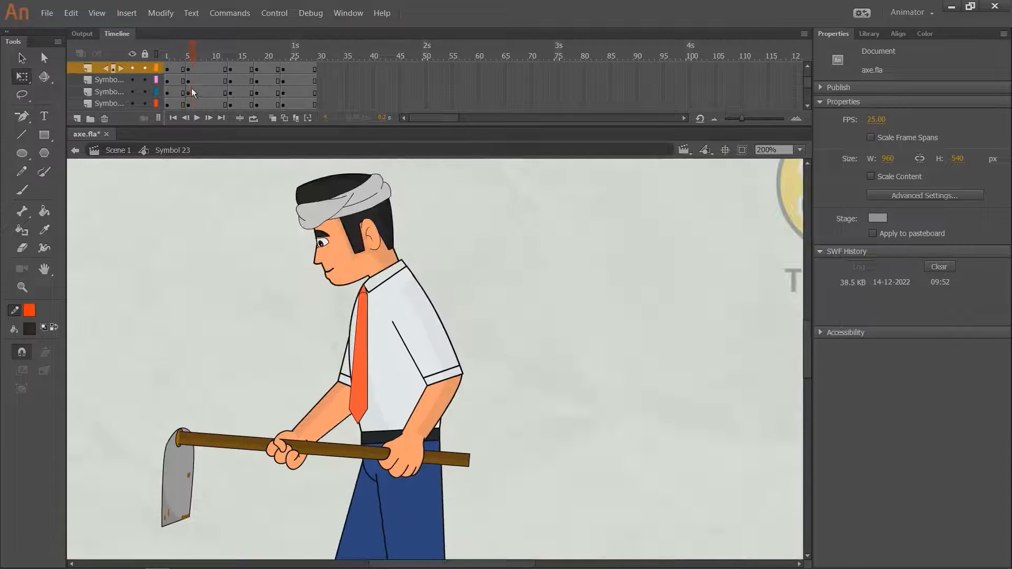
{"action": "key", "text": "v"}
{"action": "left_click", "coordinate": [441, 350]}
{"action": "key", "text": "q"}
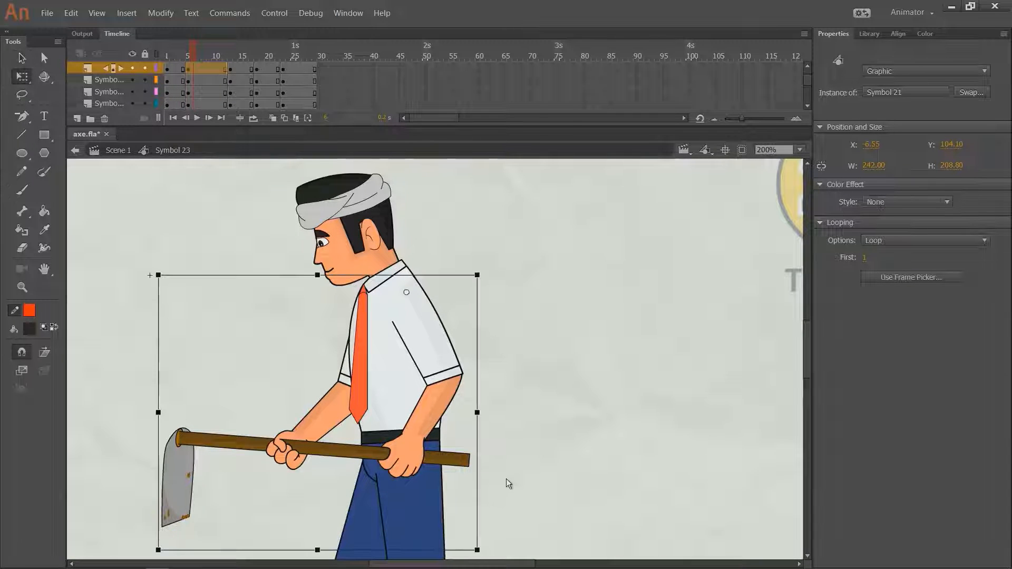
{"action": "left_click_drag", "start_coordinate": [530, 519], "coordinate": [533, 417]}
{"action": "left_click_drag", "start_coordinate": [497, 463], "coordinate": [506, 465]}
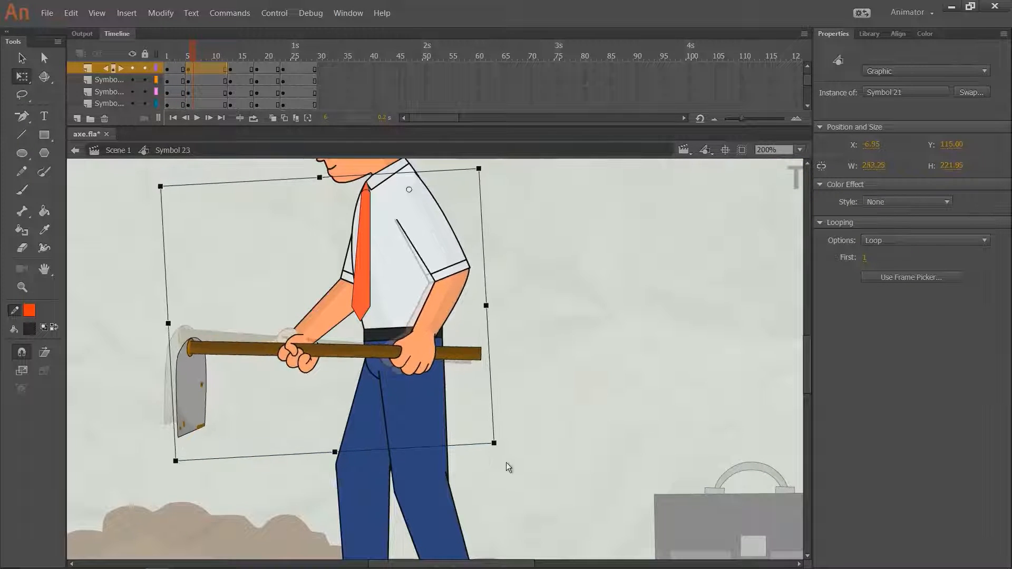
Rotate the back arm so its hand meets the hoe handle, and save the file.
{"action": "left_click", "coordinate": [311, 322]}
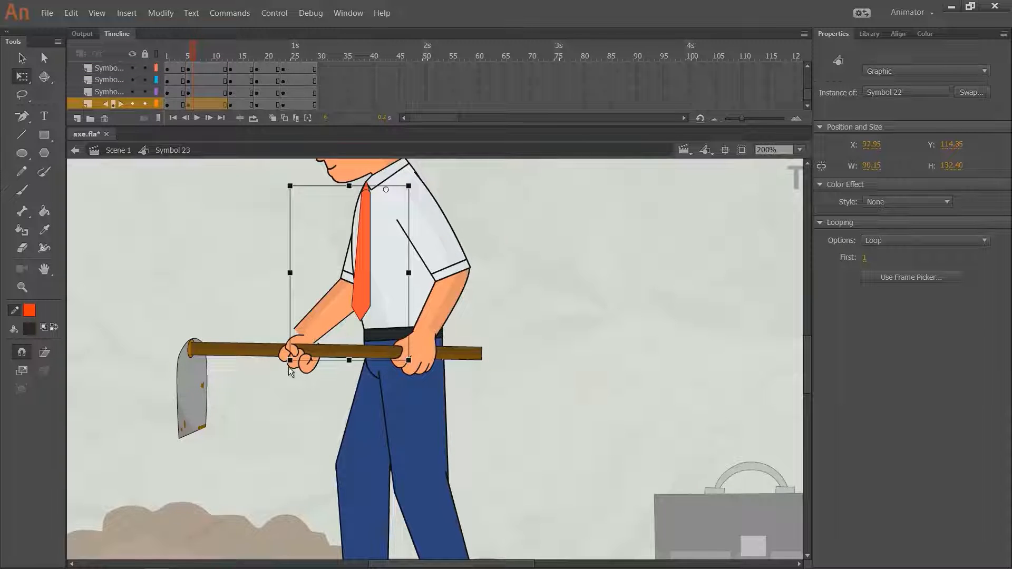
{"action": "left_click_drag", "start_coordinate": [294, 378], "coordinate": [360, 369]}
{"action": "left_click", "coordinate": [513, 322]}
{"action": "key", "text": "ctrl+s"}
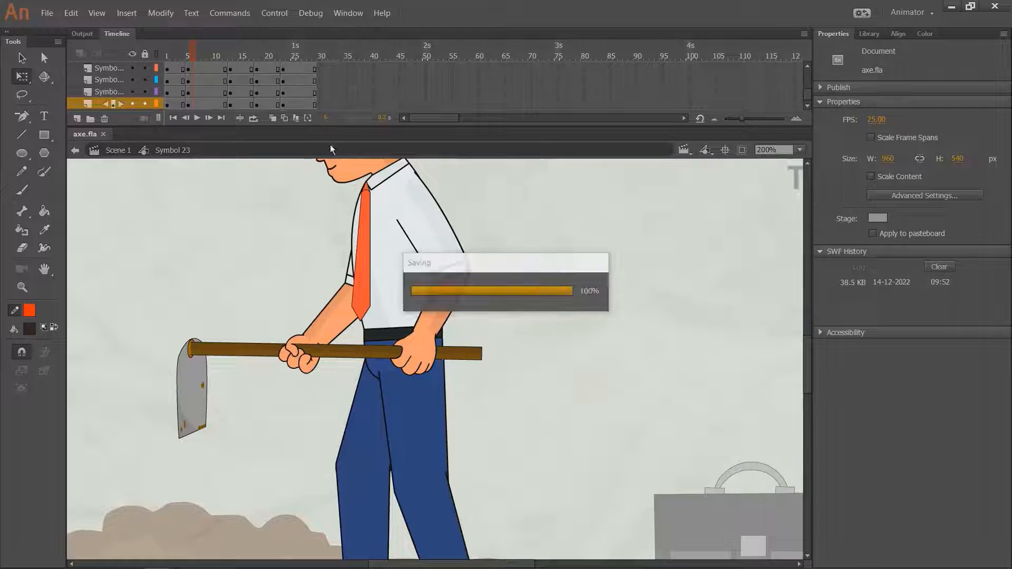
Tilt the head slightly forward on the frame 5 pose and scrub the timeline to check the motion.
{"action": "key", "text": "ctrl+1"}
{"action": "mouse_move", "coordinate": [193, 54]}
{"action": "left_mouse_down"}
{"action": "mouse_move", "coordinate": [178, 61]}
{"action": "mouse_move", "coordinate": [198, 58]}
{"action": "left_mouse_up"}
{"action": "left_click", "coordinate": [374, 232]}
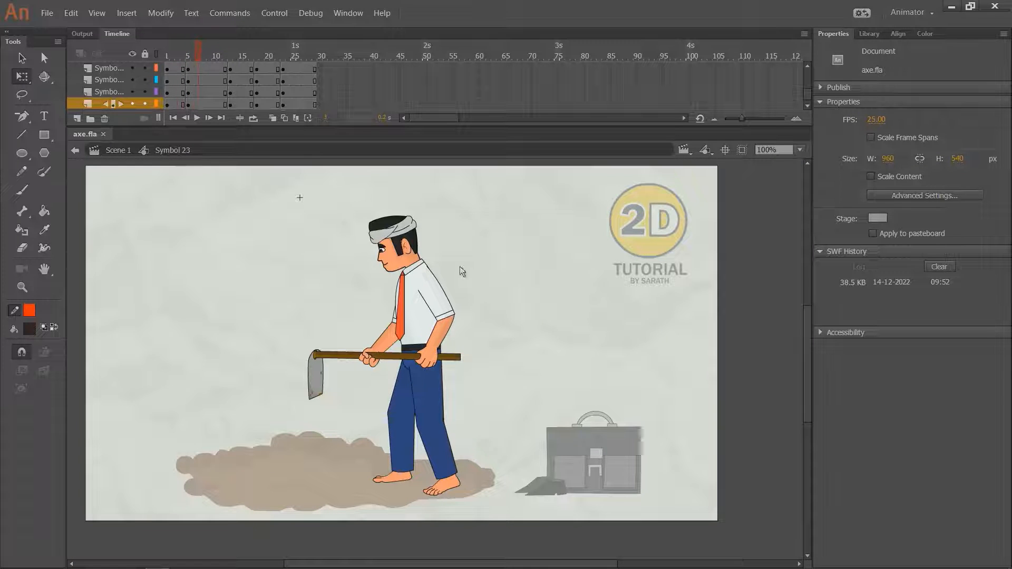
{"action": "key", "text": "ctrl+4"}
{"action": "left_click_drag", "start_coordinate": [494, 215], "coordinate": [480, 218]}
{"action": "left_click", "coordinate": [537, 225]}
{"action": "key", "text": "ctrl+1"}
{"action": "left_click_drag", "start_coordinate": [182, 57], "coordinate": [245, 75]}
{"action": "left_click_drag", "start_coordinate": [235, 210], "coordinate": [218, 144]}
{"action": "mouse_move", "coordinate": [191, 57]}
{"action": "left_mouse_down"}
{"action": "mouse_move", "coordinate": [176, 57]}
{"action": "mouse_move", "coordinate": [198, 58]}
{"action": "left_mouse_up"}
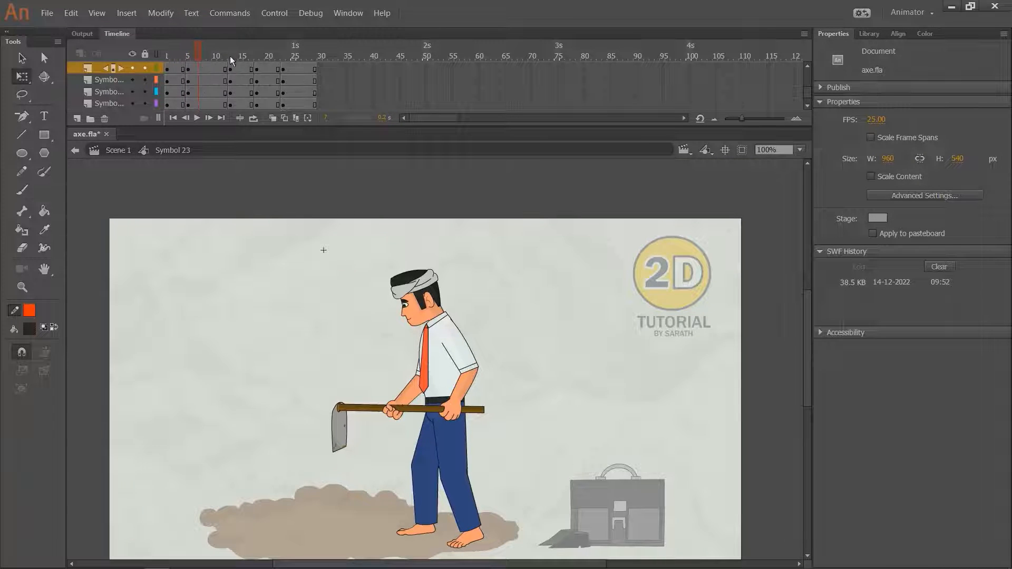
At frame 13, rotate the head, torso, arms and hoe together about the waist so the man leans backward.
{"action": "left_click", "coordinate": [230, 56]}
{"action": "mouse_move", "coordinate": [570, 263]}
{"action": "left_mouse_down"}
{"action": "mouse_move", "coordinate": [266, 420]}
{"action": "mouse_move", "coordinate": [277, 404]}
{"action": "left_mouse_up"}
{"action": "left_click_drag", "start_coordinate": [450, 298], "coordinate": [450, 266]}
{"action": "key", "text": "ctrl+z"}
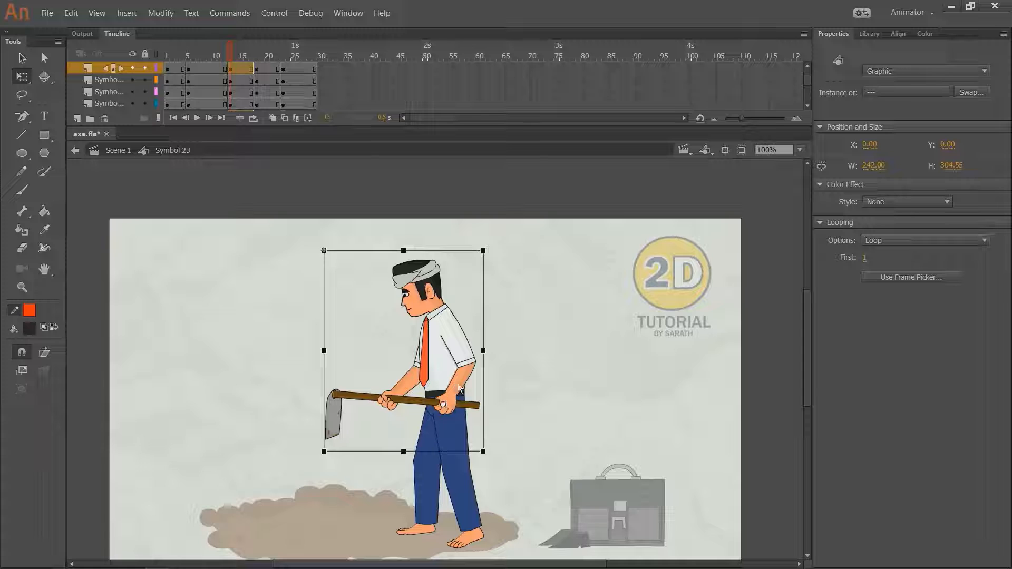
{"action": "left_click_drag", "start_coordinate": [497, 253], "coordinate": [522, 275]}
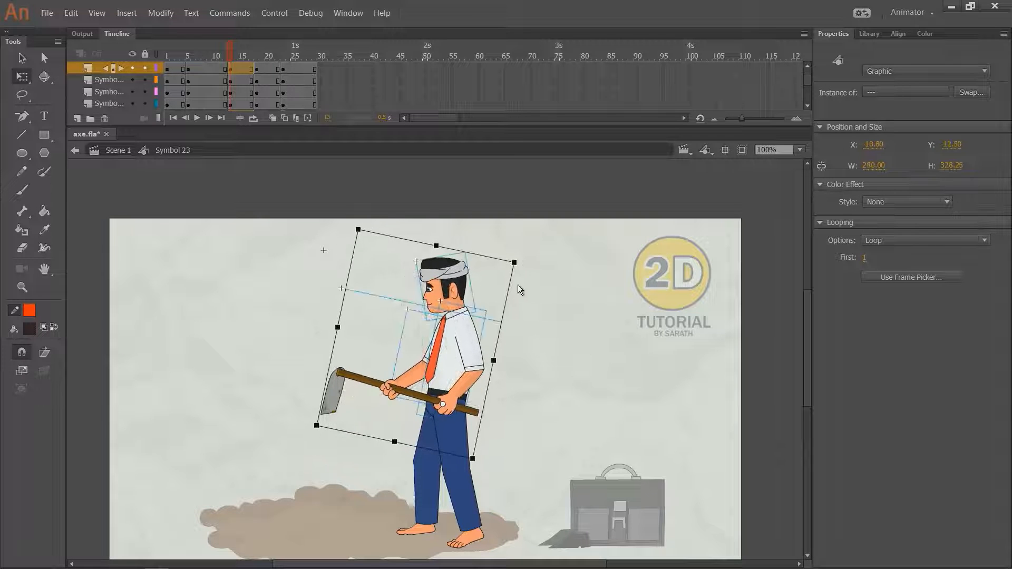
Stretch the whole figure slightly upward at frame 13.
{"action": "key", "text": "ctrl+a"}
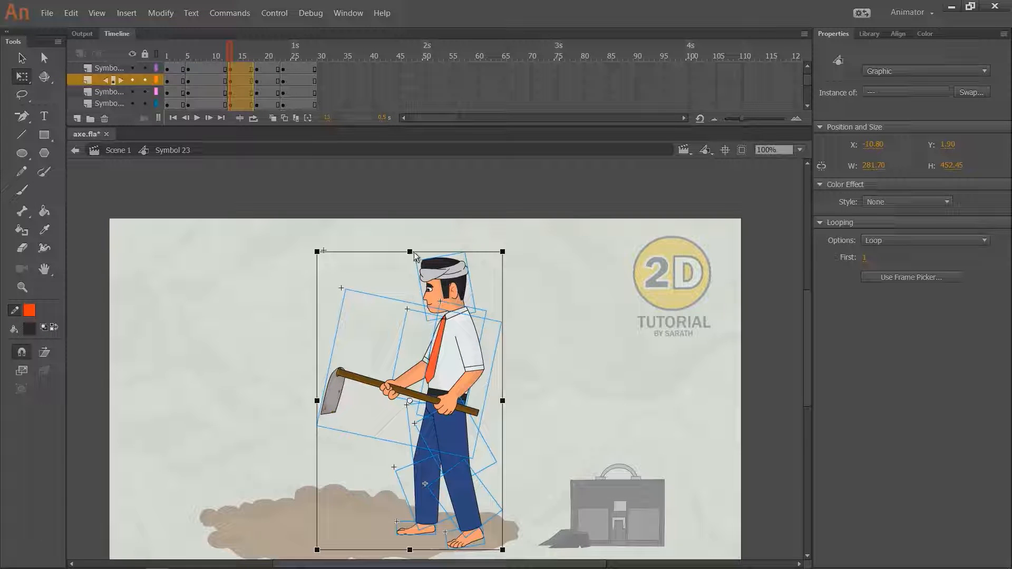
{"action": "left_click_drag", "start_coordinate": [412, 253], "coordinate": [416, 250]}
{"action": "left_click", "coordinate": [535, 300]}
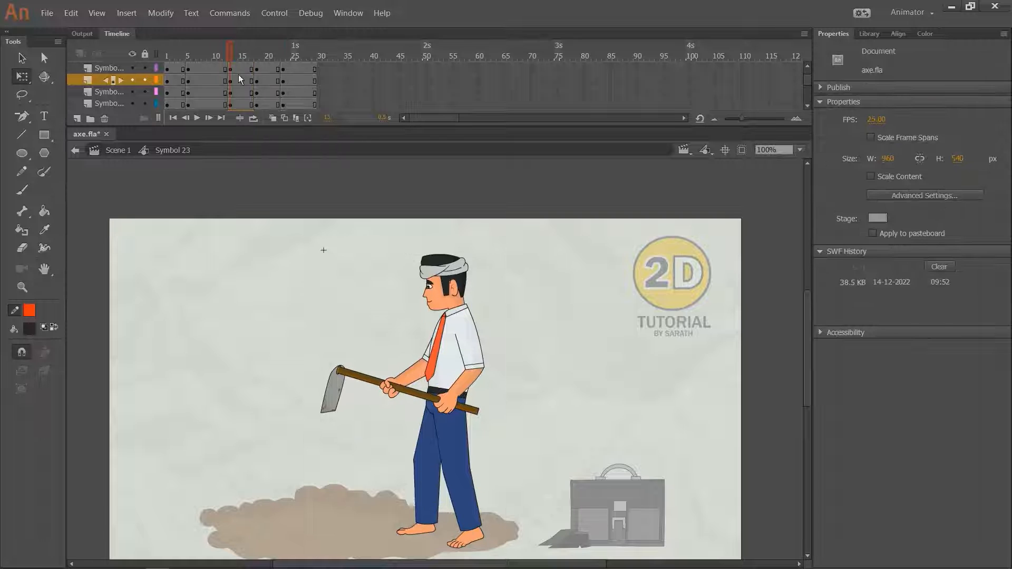
{"action": "left_click_drag", "start_coordinate": [226, 56], "coordinate": [236, 57]}
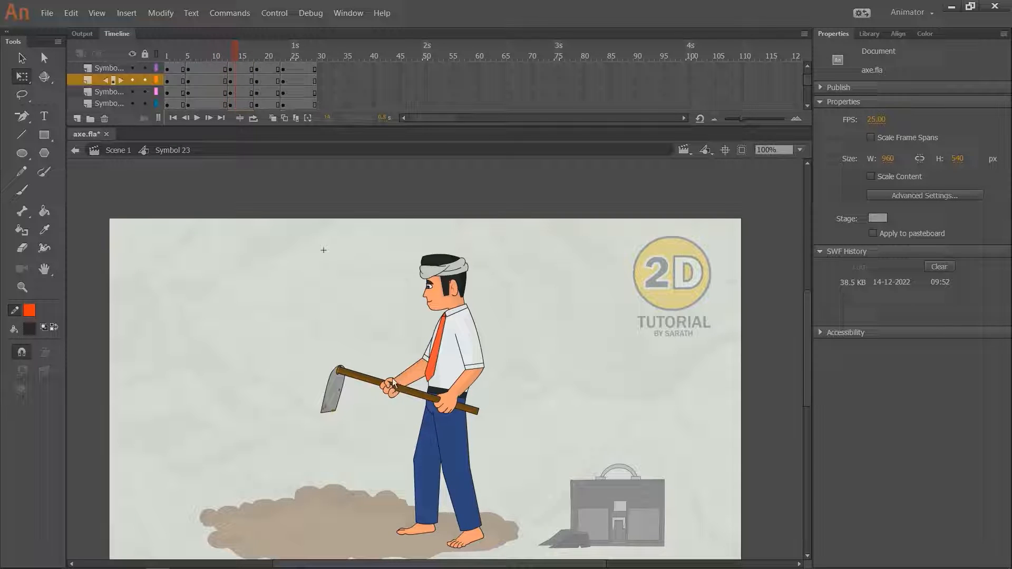
On the frame 13 pose, rotate the front arm with the hoe overhead and raise the back arm to grip the handle.
{"action": "left_click", "coordinate": [344, 399]}
{"action": "left_click_drag", "start_coordinate": [315, 434], "coordinate": [346, 205]}
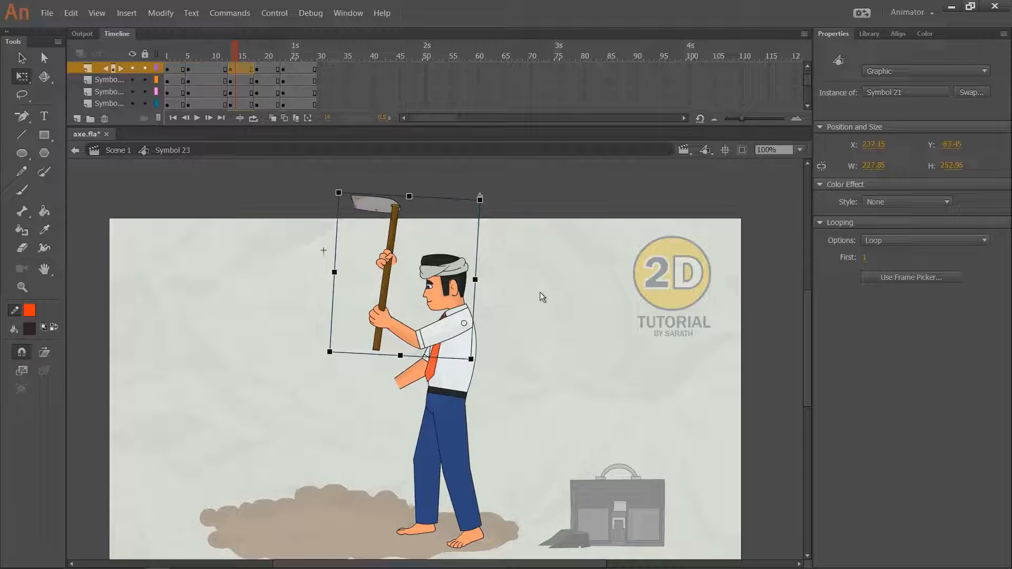
{"action": "left_click", "coordinate": [552, 287]}
{"action": "left_click", "coordinate": [403, 381]}
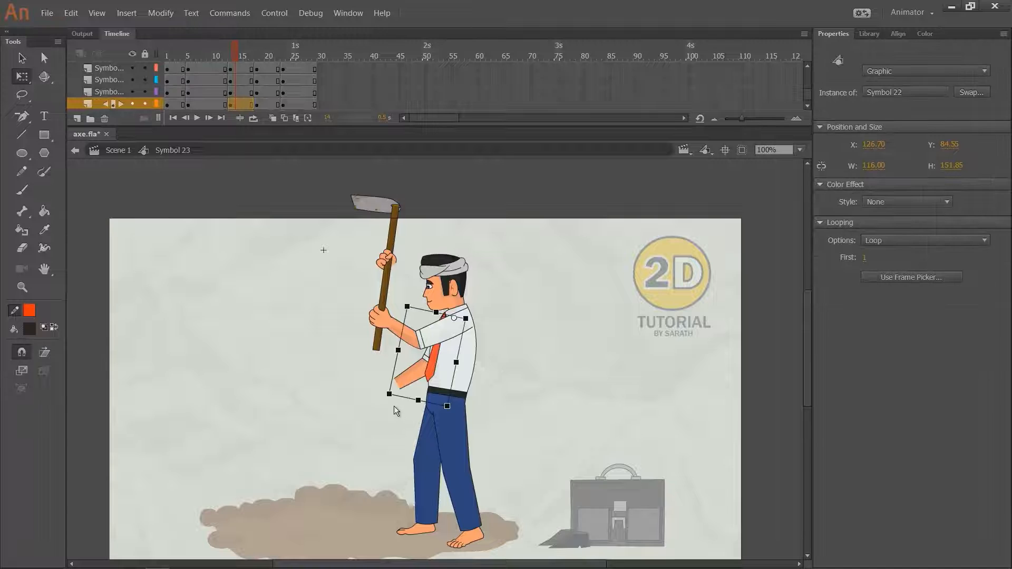
{"action": "left_click_drag", "start_coordinate": [394, 406], "coordinate": [365, 251]}
{"action": "left_click", "coordinate": [577, 319]}
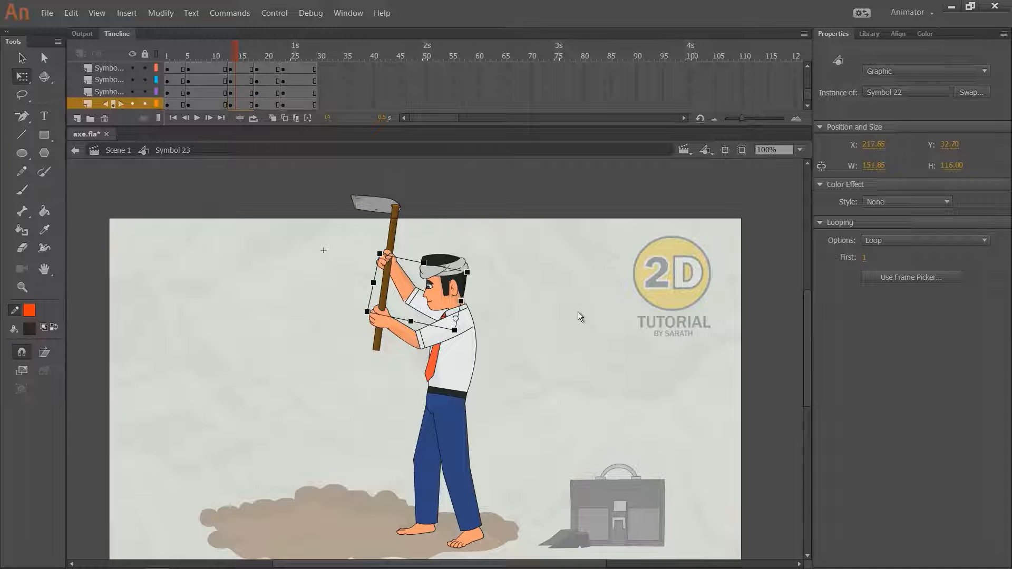
Inside the back arm's forearm symbol, extend the outline's elbow corner to meet the sleeve, and return to the man's symbol.
{"action": "key", "text": "v"}
{"action": "left_click", "coordinate": [409, 285]}
{"action": "key", "text": "ctrl+="}
{"action": "key", "text": "ctrl+="}
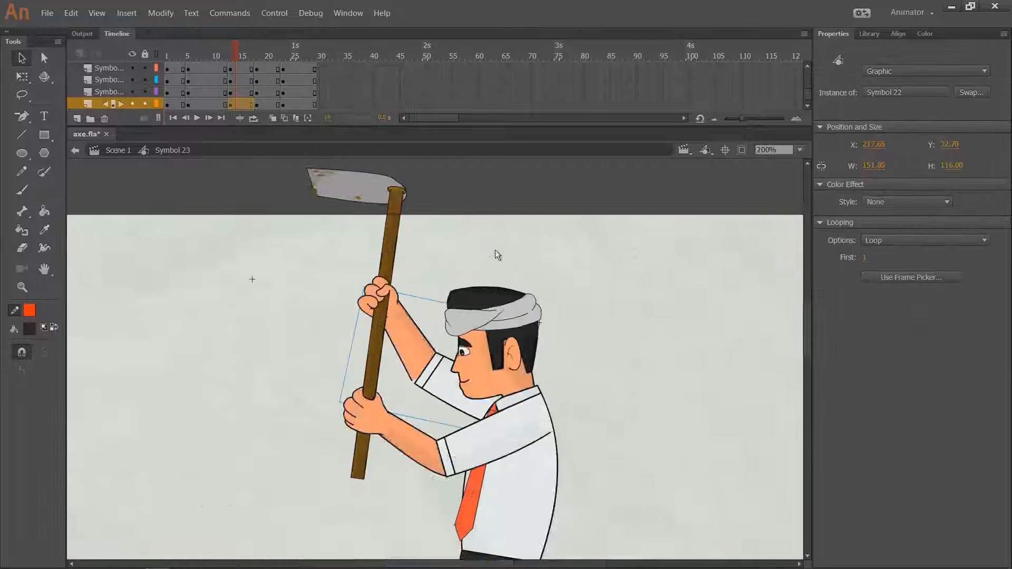
{"action": "double_click", "coordinate": [390, 384]}
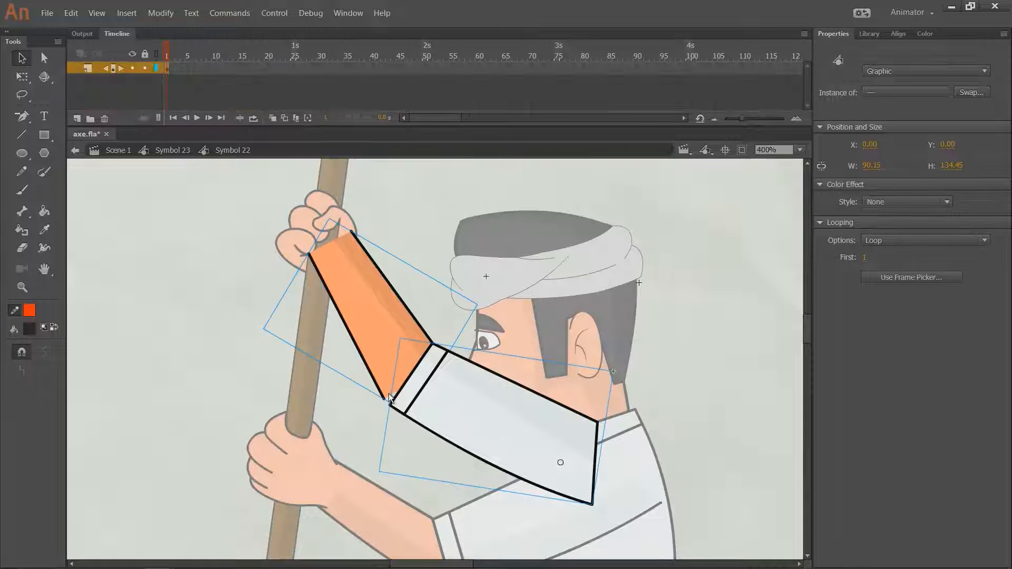
{"action": "double_click", "coordinate": [387, 396]}
{"action": "left_click", "coordinate": [386, 392]}
{"action": "left_click", "coordinate": [388, 412]}
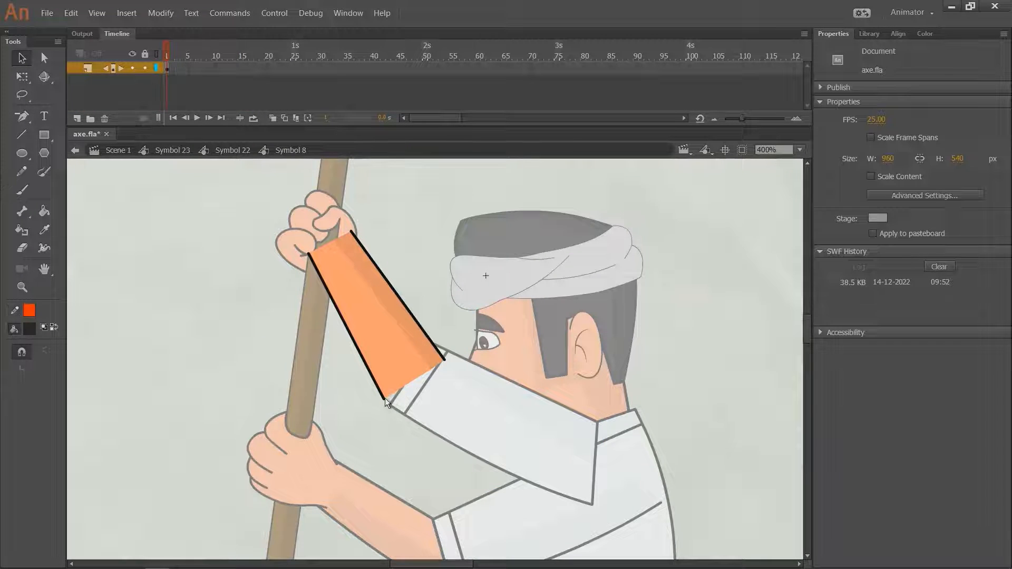
{"action": "left_click_drag", "start_coordinate": [384, 399], "coordinate": [391, 405]}
{"action": "double_click", "coordinate": [225, 374]}
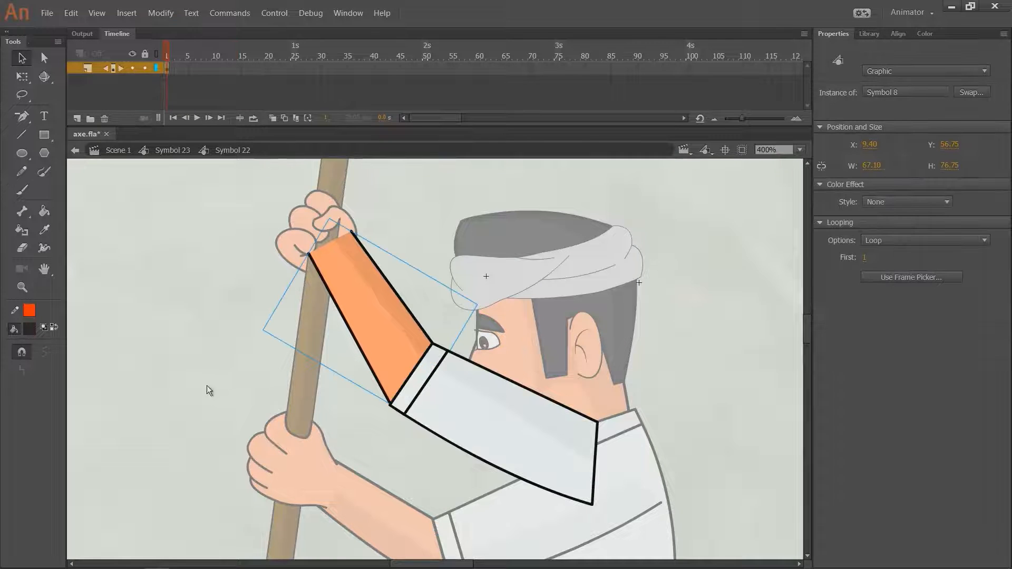
{"action": "double_click", "coordinate": [206, 386]}
{"action": "key", "text": "ctrl+1"}
Rotate the head slightly backward around the neck on the raised-hoe pose.
{"action": "scroll", "coordinate": [422, 242], "scroll_direction": "down", "scroll_amount": 1}
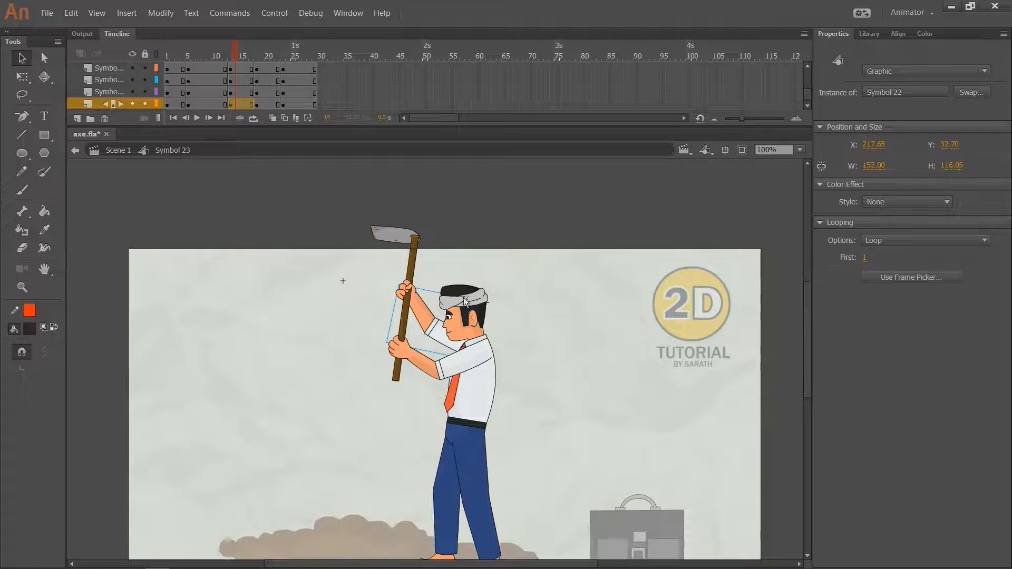
{"action": "left_click", "coordinate": [463, 297]}
{"action": "key", "text": "q"}
{"action": "left_click", "coordinate": [502, 282]}
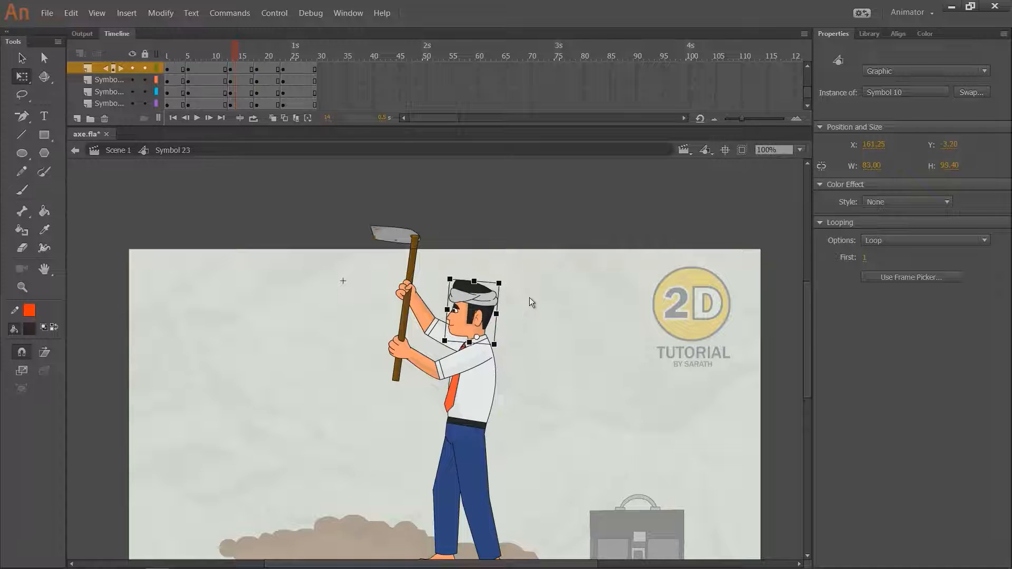
Tilt the man's head forward around the neck on the raised-hoe pose at frame 13, compare neighbouring frames, and save the file.
{"action": "left_click", "coordinate": [218, 56]}
{"action": "left_click", "coordinate": [236, 59]}
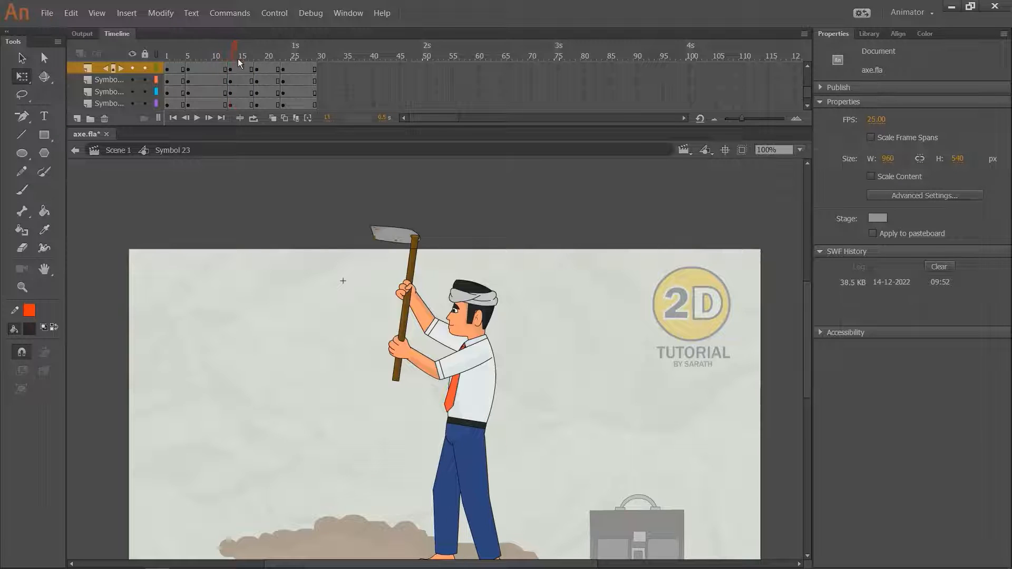
{"action": "left_click", "coordinate": [491, 296]}
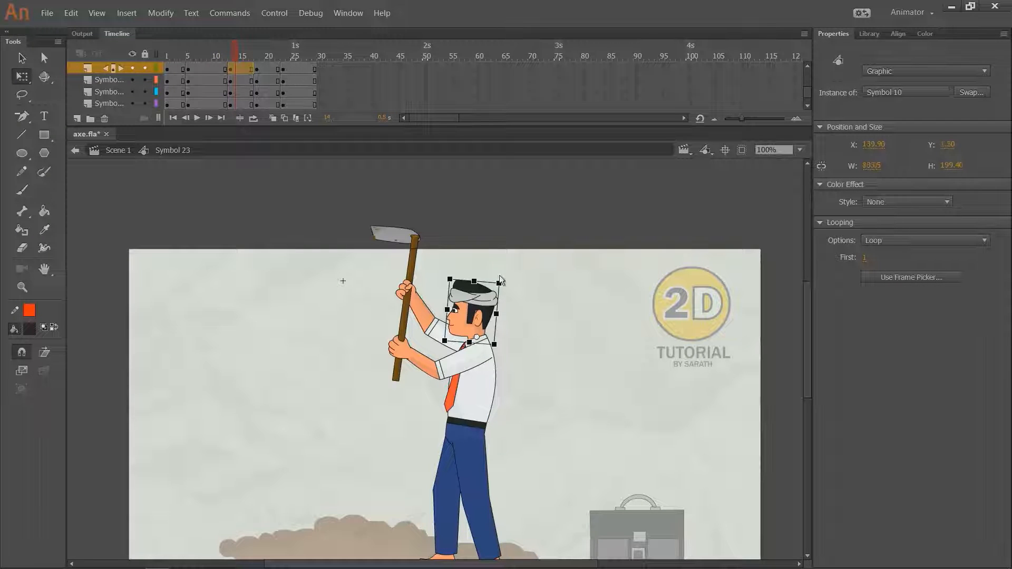
{"action": "left_click_drag", "start_coordinate": [499, 276], "coordinate": [482, 268]}
{"action": "left_click", "coordinate": [524, 280]}
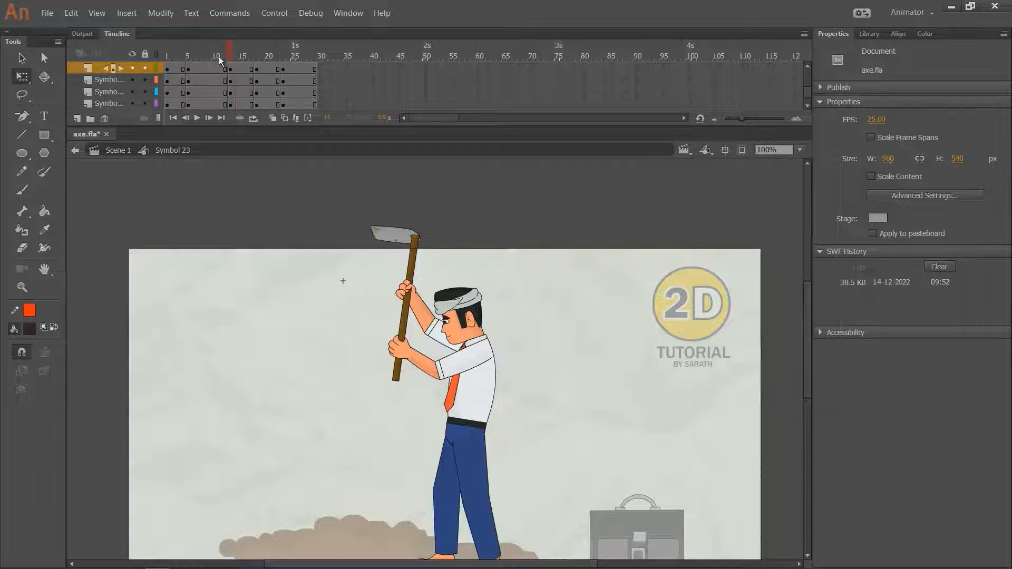
{"action": "left_click_drag", "start_coordinate": [219, 55], "coordinate": [236, 57]}
{"action": "left_click_drag", "start_coordinate": [497, 234], "coordinate": [484, 148]}
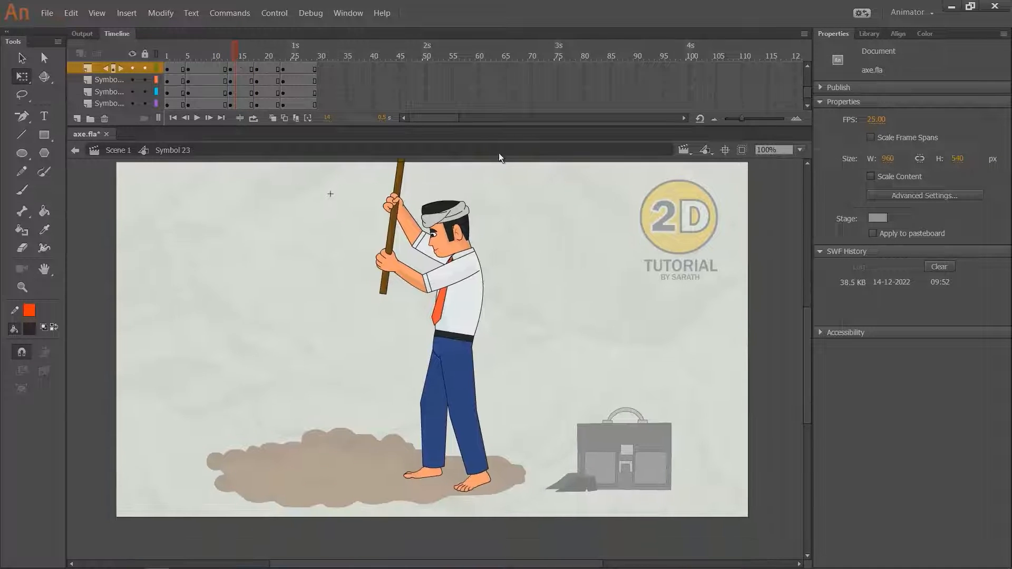
{"action": "key", "text": "ctrl+s"}
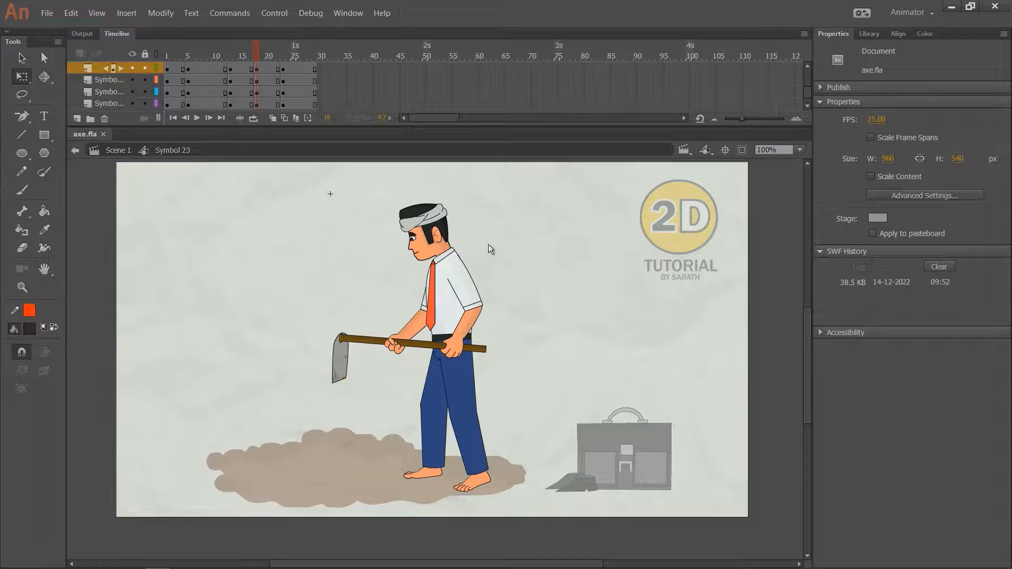
Squash the whole figure slightly downward at frame 18.
{"action": "key", "text": "ctrl+a"}
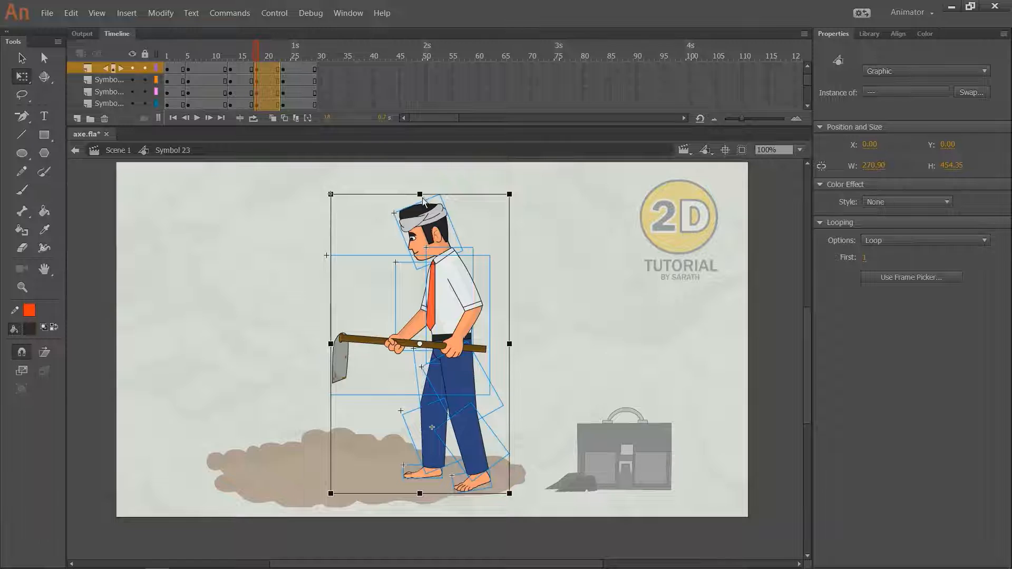
{"action": "left_click_drag", "start_coordinate": [421, 195], "coordinate": [421, 199]}
{"action": "key", "text": "v"}
{"action": "left_click", "coordinate": [541, 236]}
Rotate the head, torso and both arms with the hoe forward around the waist at frame 18, and save the file.
{"action": "left_click_drag", "start_coordinate": [572, 195], "coordinate": [318, 404]}
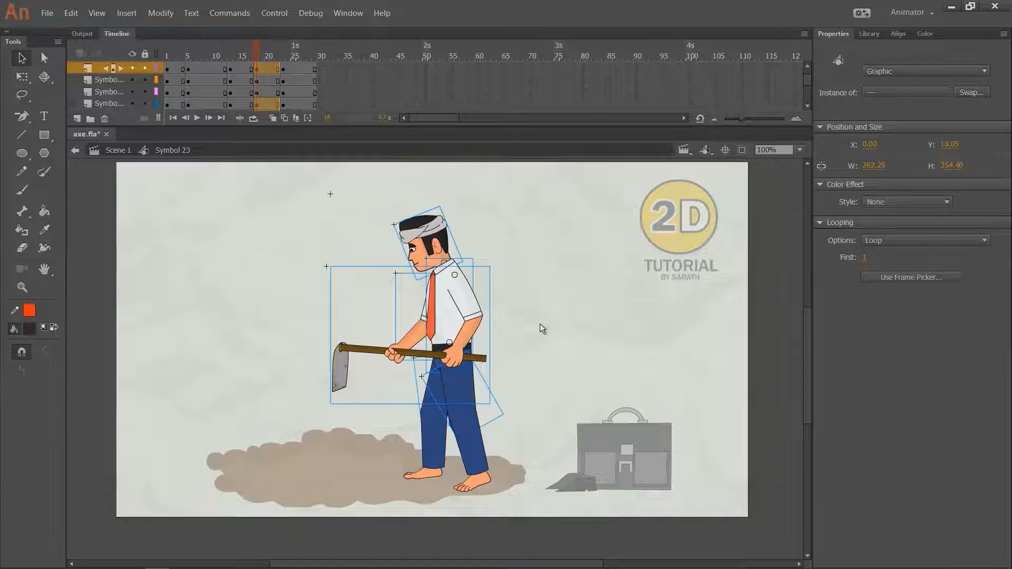
{"action": "left_click", "coordinate": [330, 322]}
{"action": "left_click", "coordinate": [439, 264]}
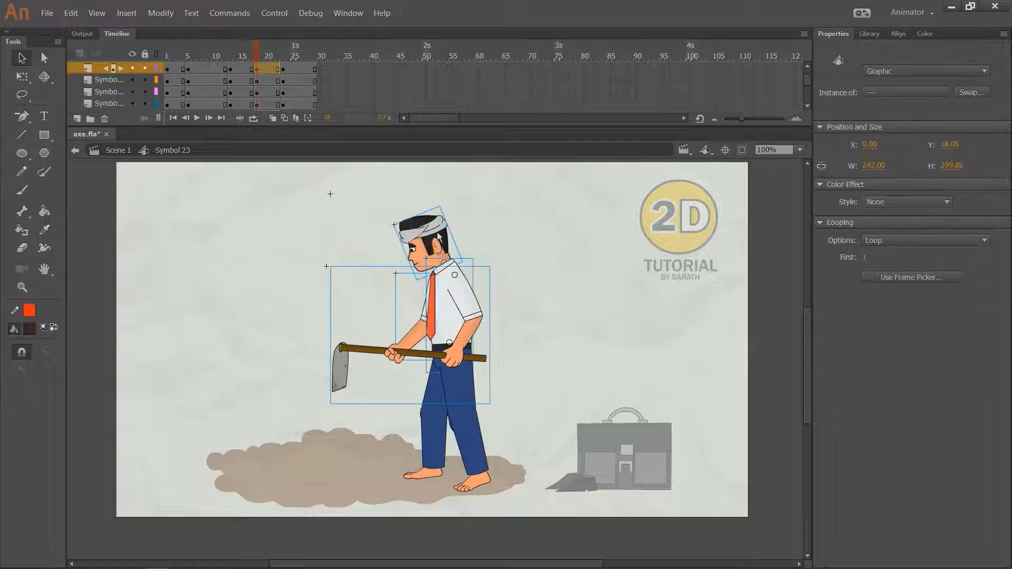
{"action": "left_click_drag", "start_coordinate": [416, 306], "coordinate": [453, 352]}
{"action": "left_click_drag", "start_coordinate": [502, 208], "coordinate": [448, 220]}
{"action": "key", "text": "Down"}
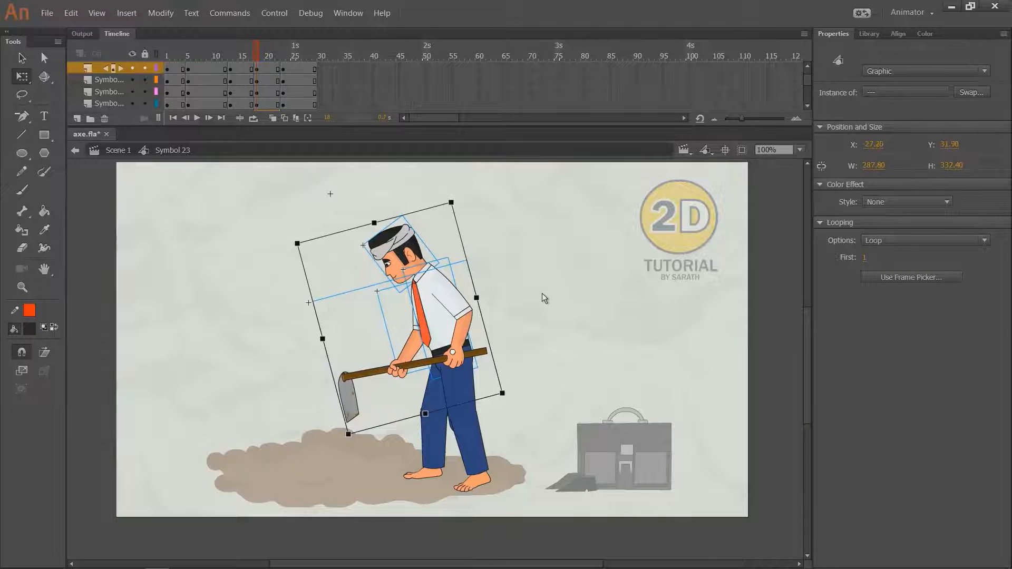
{"action": "left_click", "coordinate": [542, 293]}
{"action": "key", "text": "ctrl+s"}
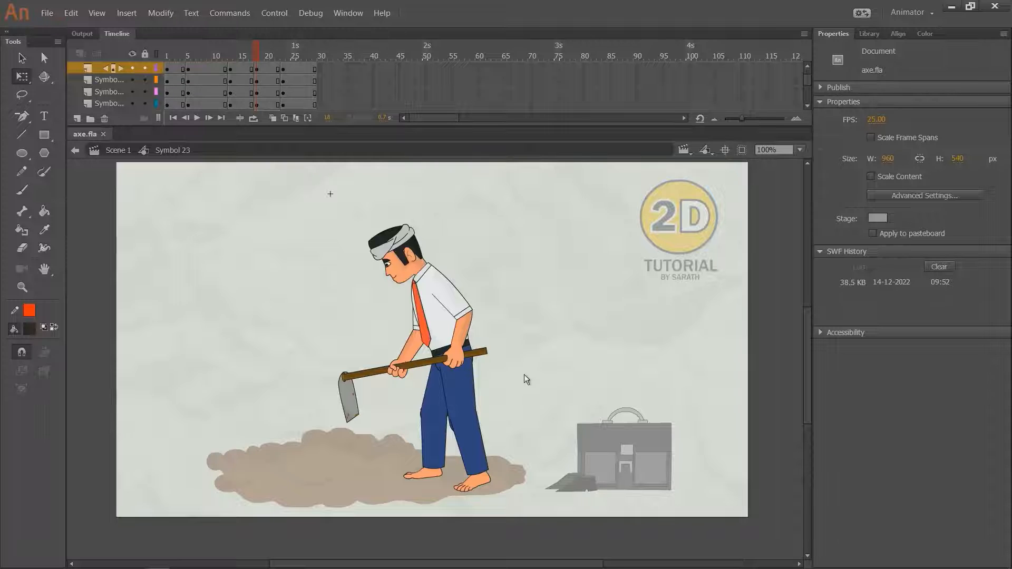
Rotate the front arm with the hoe until the handle is nearly horizontal, and shift it up slightly to fit the sleeve.
{"action": "left_click", "coordinate": [477, 353]}
{"action": "key", "text": "ctrl+="}
{"action": "left_click_drag", "start_coordinate": [633, 429], "coordinate": [589, 373]}
{"action": "key", "text": "v"}
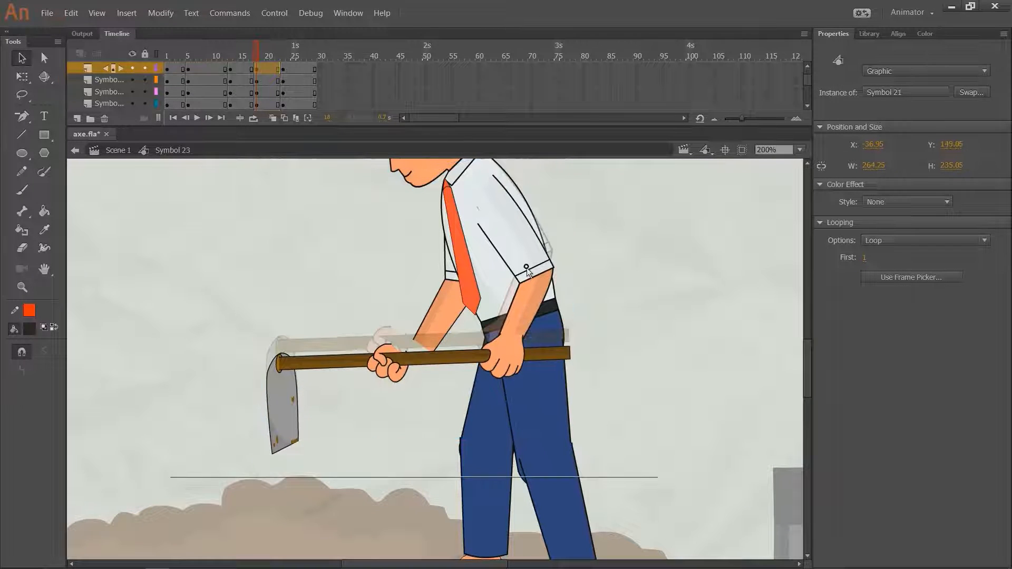
{"action": "left_click_drag", "start_coordinate": [526, 272], "coordinate": [527, 261]}
{"action": "left_click", "coordinate": [663, 277]}
Rotate and shift the back arm so its hand grips the hoe handle on the frame 18 pose, and save the file.
{"action": "left_click", "coordinate": [442, 311]}
{"action": "key", "text": "q"}
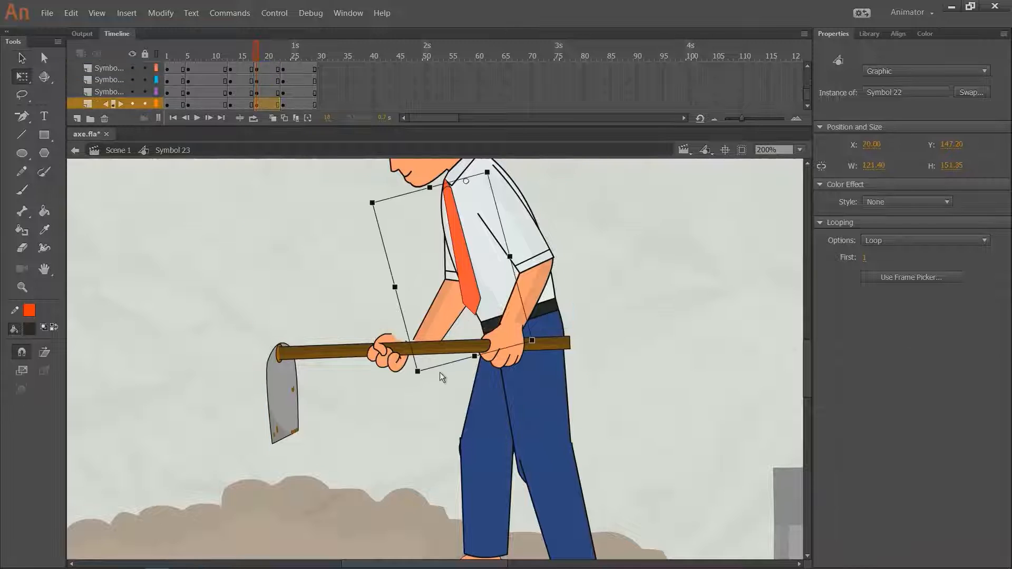
{"action": "left_click_drag", "start_coordinate": [423, 382], "coordinate": [393, 384]}
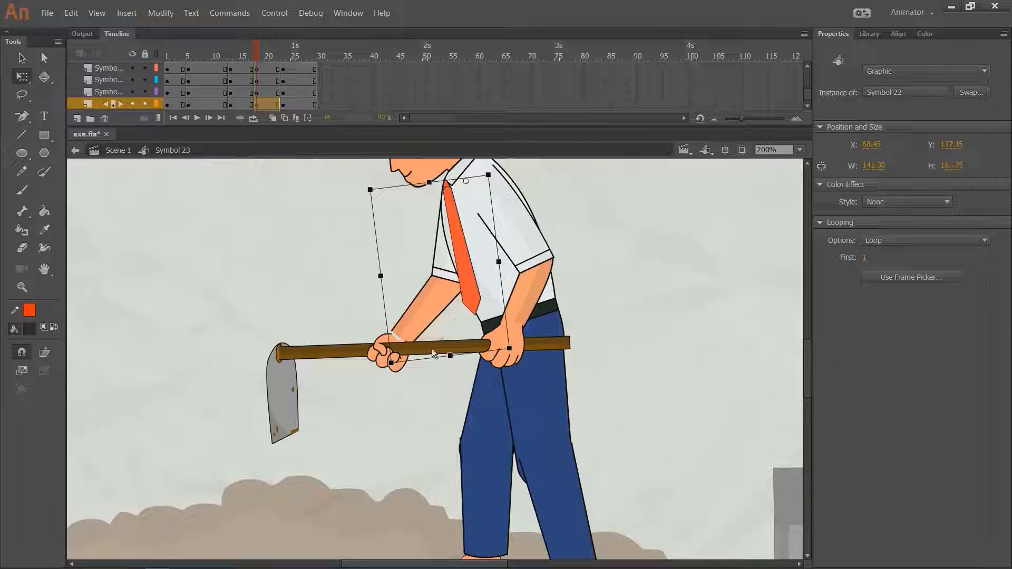
{"action": "left_click_drag", "start_coordinate": [432, 349], "coordinate": [460, 394]}
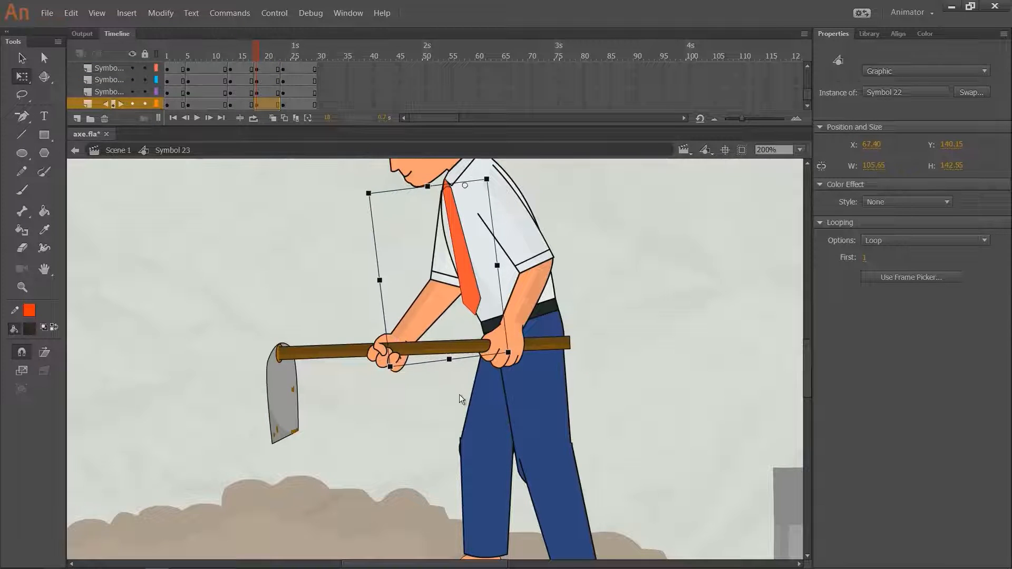
{"action": "left_click", "coordinate": [450, 398]}
{"action": "key", "text": "ctrl+1"}
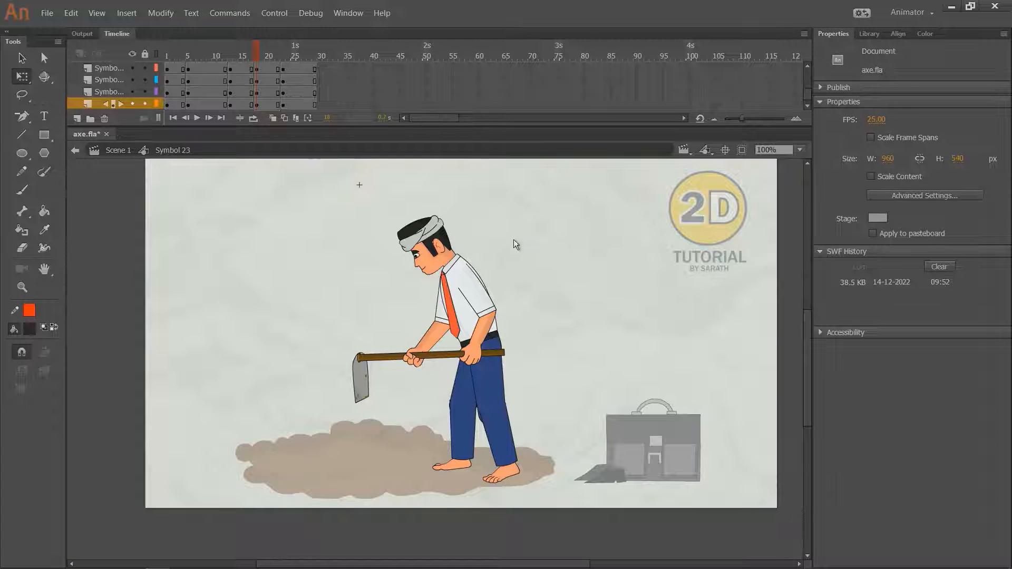
{"action": "key", "text": "ctrl+s"}
Rotate the front and back thighs slightly on the frame 18 pose to bend the legs at the knees.
{"action": "left_click", "coordinate": [484, 396]}
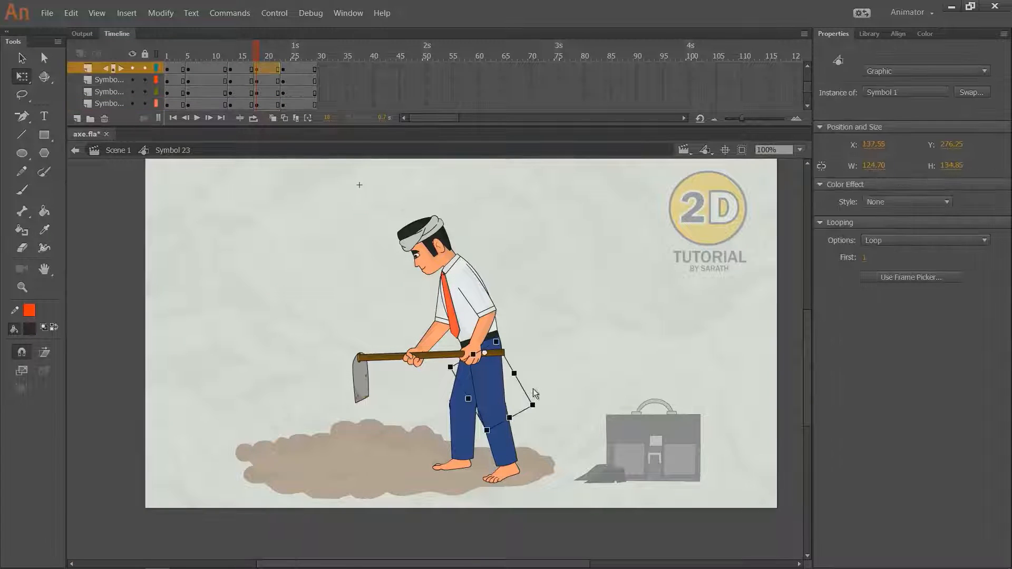
{"action": "key", "text": "ctrl+equal"}
{"action": "key", "text": "ctrl+equal"}
{"action": "left_click_drag", "start_coordinate": [417, 558], "coordinate": [430, 483]}
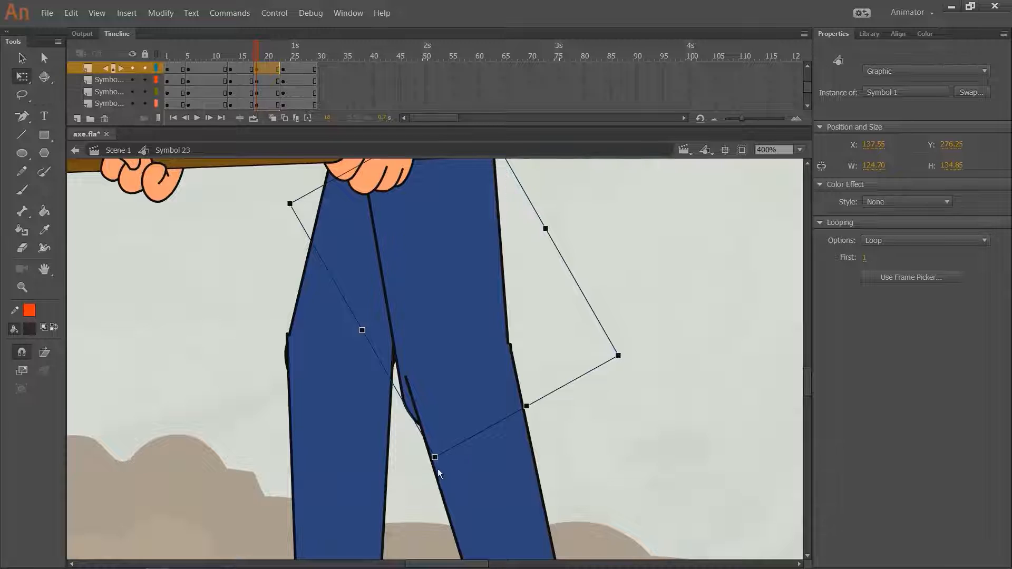
{"action": "left_click", "coordinate": [290, 391]}
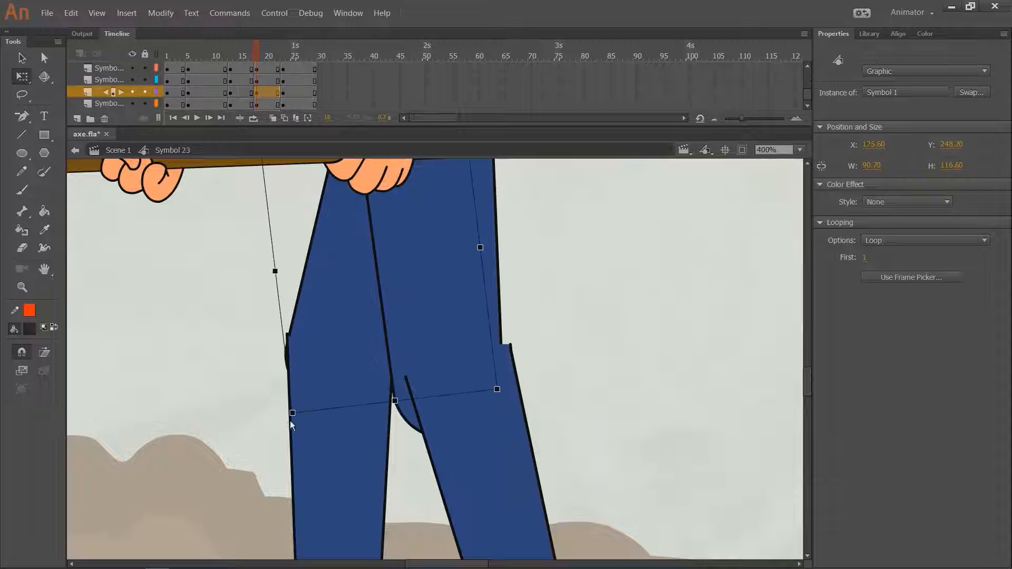
{"action": "left_click_drag", "start_coordinate": [290, 420], "coordinate": [276, 422]}
Adjust the upper ends of both lower legs so their outlines line up with the thighs at the knees.
{"action": "left_click", "coordinate": [378, 331]}
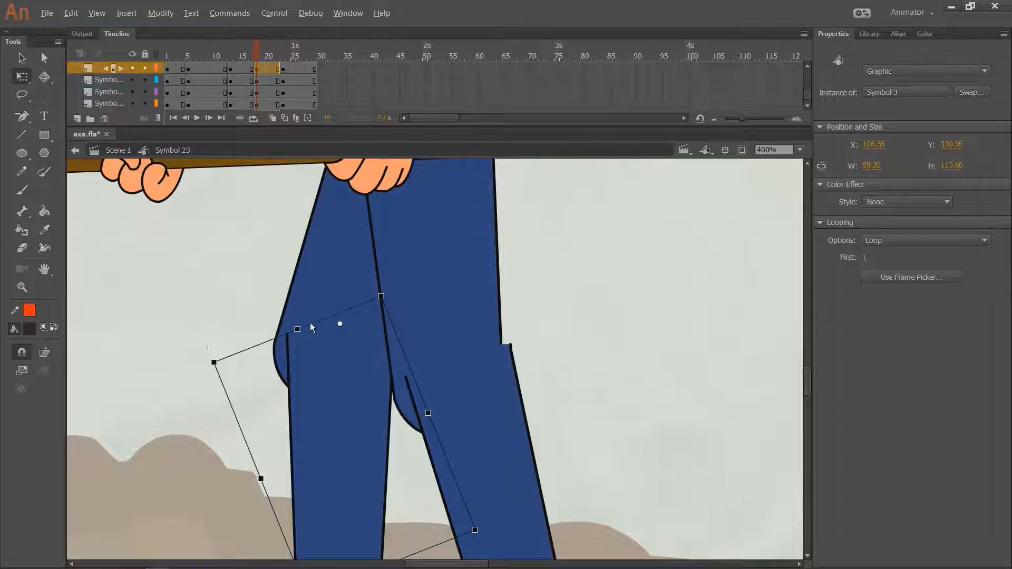
{"action": "left_click_drag", "start_coordinate": [298, 330], "coordinate": [302, 346]}
{"action": "left_click", "coordinate": [492, 385]}
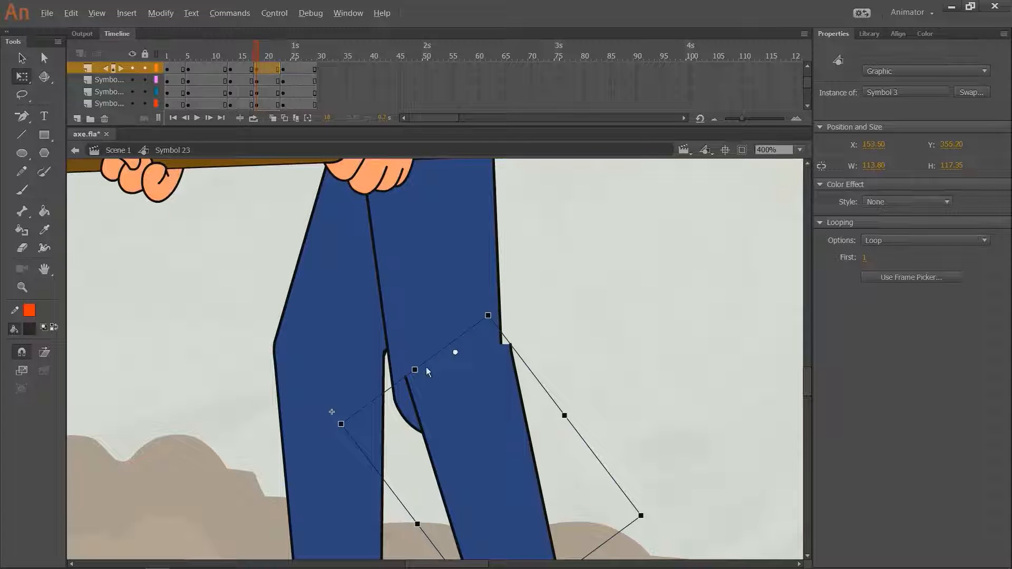
{"action": "left_click_drag", "start_coordinate": [428, 372], "coordinate": [419, 391]}
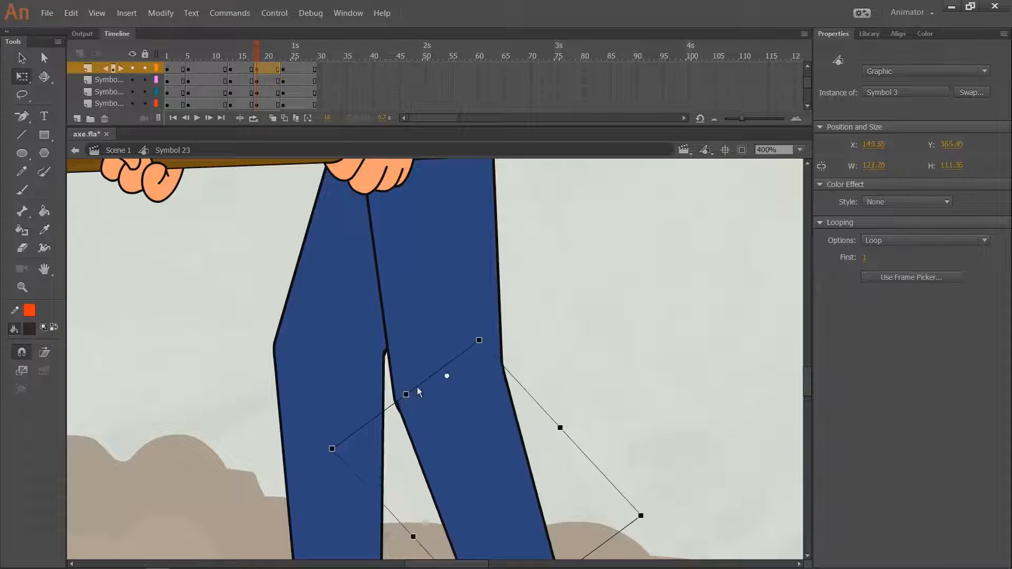
{"action": "left_click", "coordinate": [566, 329]}
{"action": "key", "text": "ctrl+1"}
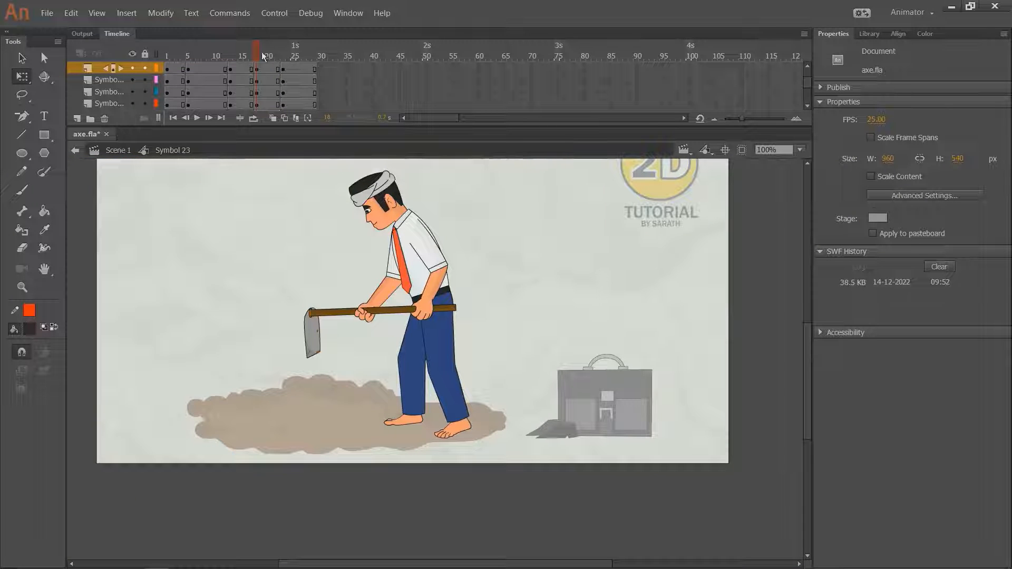
Save the file and play back the posed keyframes of the digging motion.
{"action": "left_click_drag", "start_coordinate": [251, 55], "coordinate": [263, 55]}
{"action": "key", "text": "ctrl+s"}
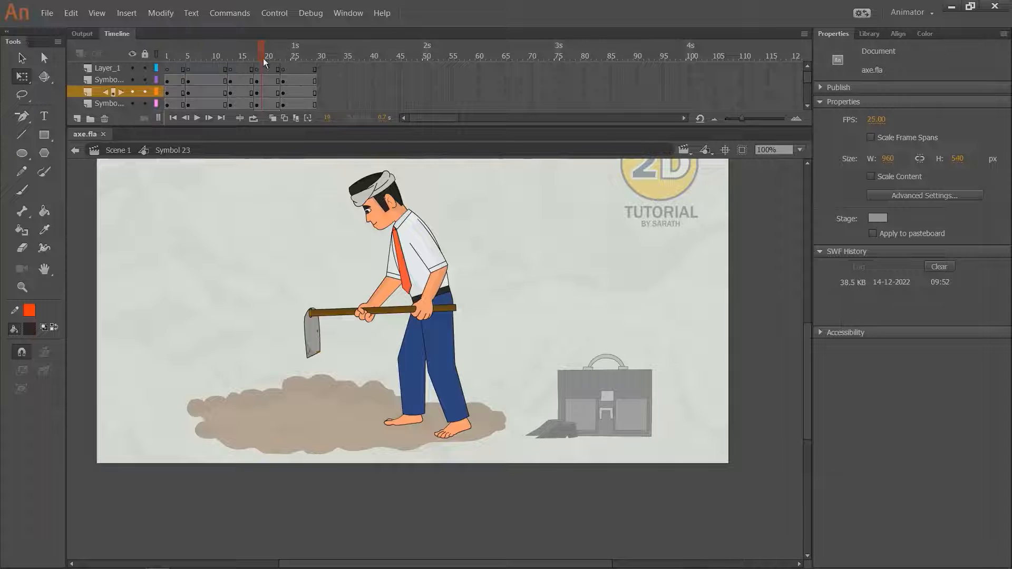
{"action": "left_click_drag", "start_coordinate": [264, 58], "coordinate": [289, 61]}
{"action": "key", "text": "Return"}
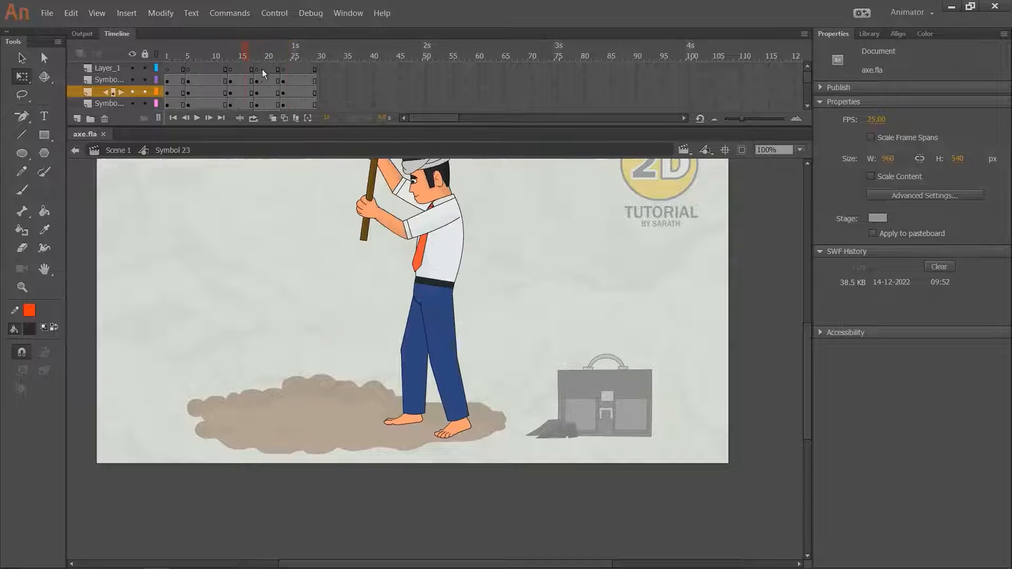
Create classic tweens between all keyframes on every body-part layer and play the animation.
{"action": "left_click_drag", "start_coordinate": [178, 69], "coordinate": [299, 182]}
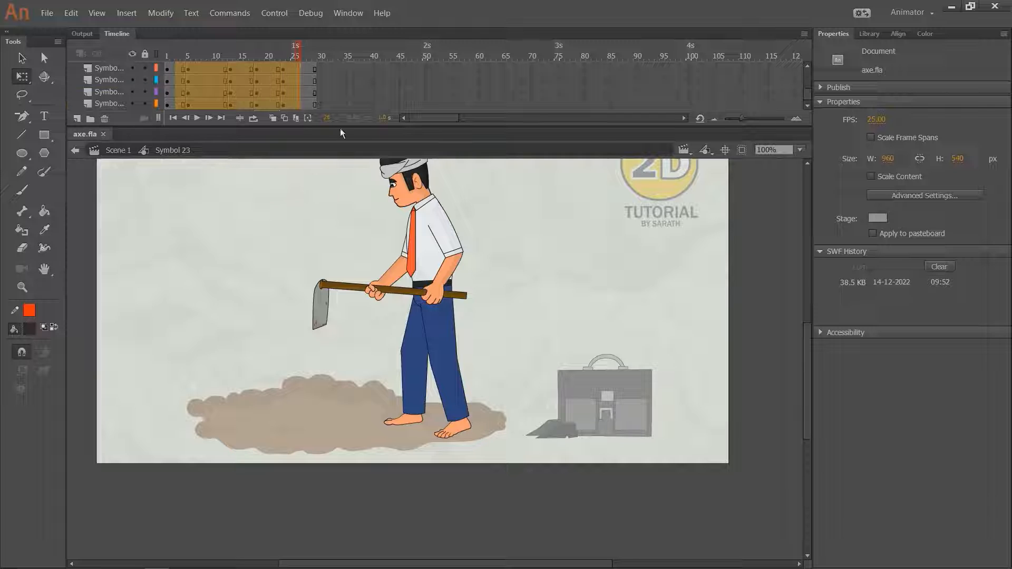
{"action": "right_click", "coordinate": [277, 76]}
{"action": "left_click", "coordinate": [295, 108]}
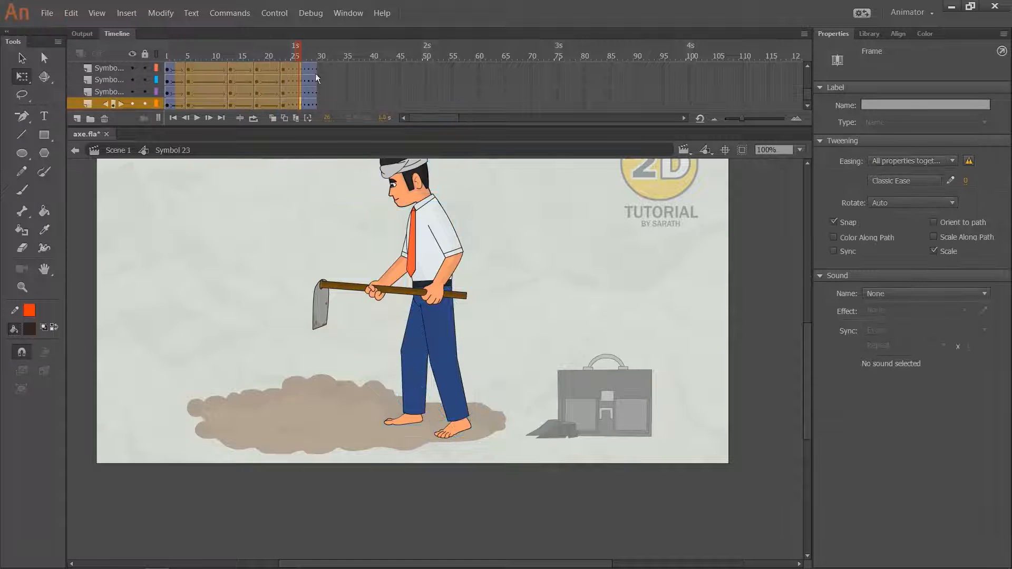
{"action": "left_click", "coordinate": [248, 55]}
{"action": "key", "text": "Return"}
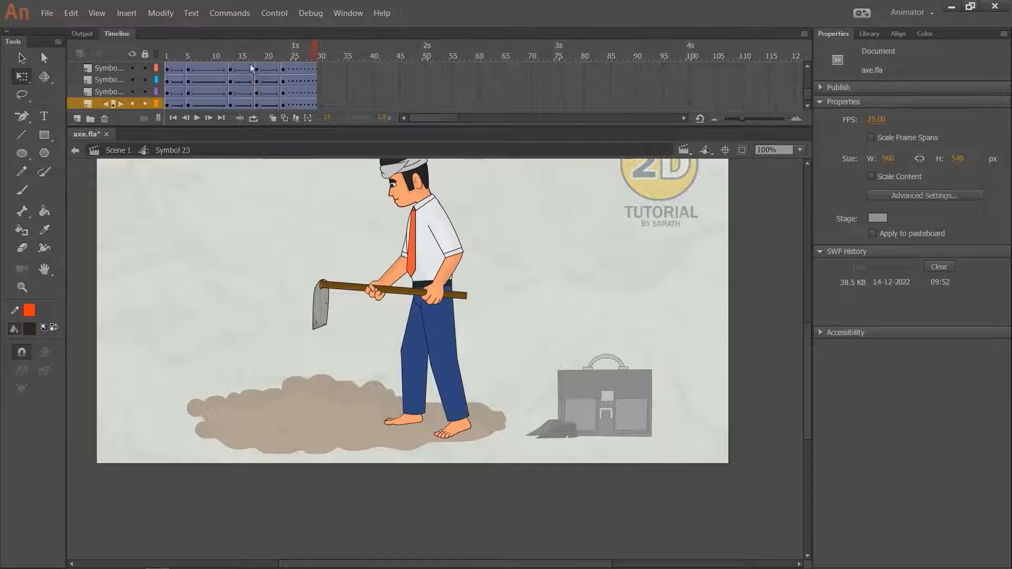
{"action": "key", "text": "Return"}
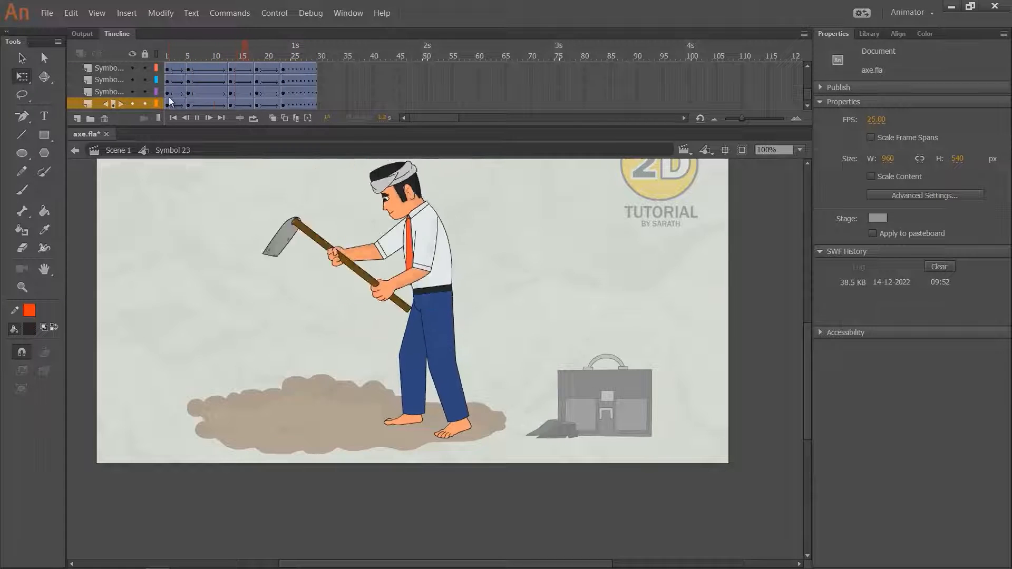
Set the easing of all the body-part tweens to 100 out, enable Sync, and play the animation.
{"action": "scroll", "coordinate": [725, 94], "scroll_direction": "down", "scroll_amount": 1}
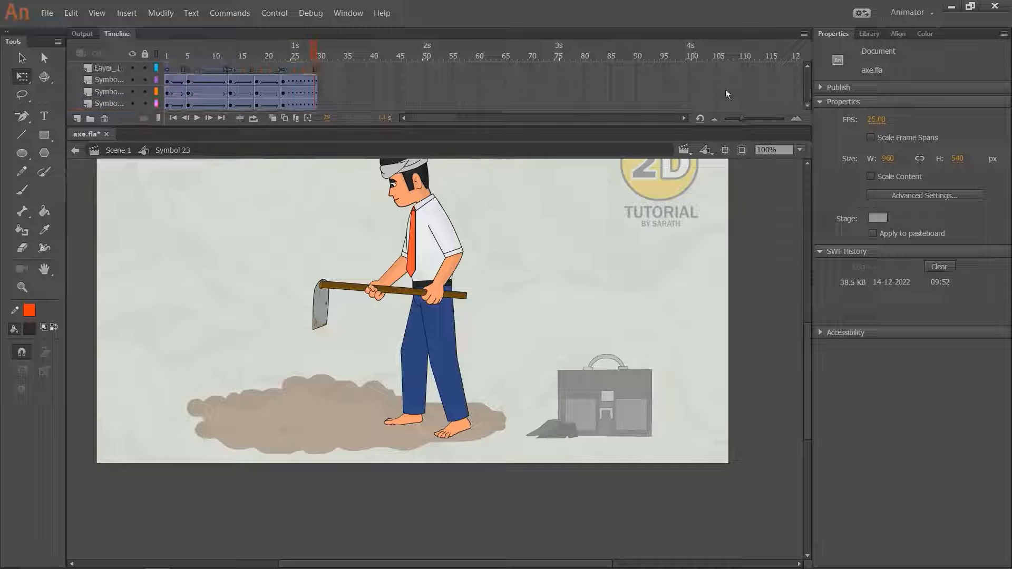
{"action": "left_click_drag", "start_coordinate": [177, 77], "coordinate": [294, 184]}
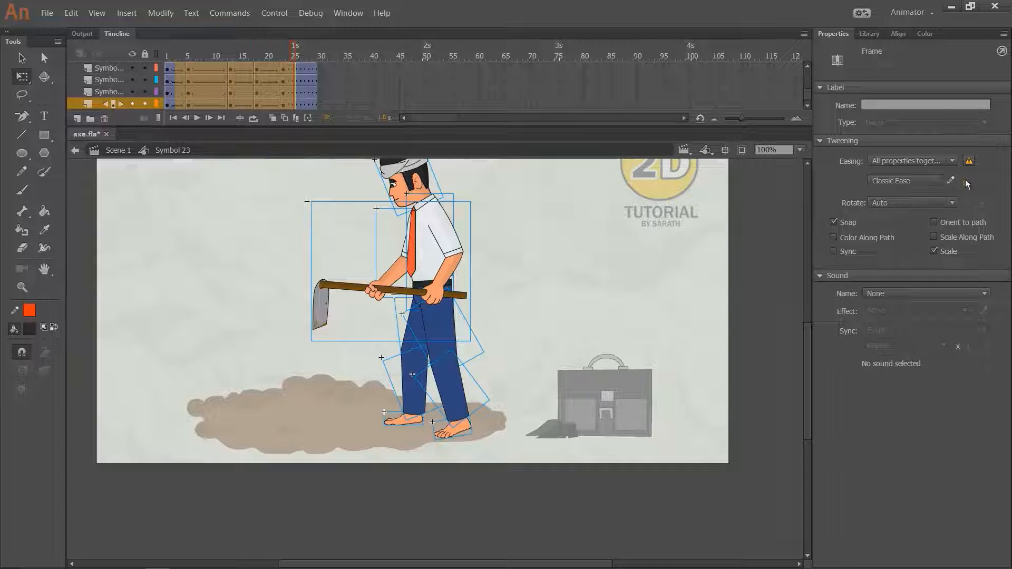
{"action": "left_click_drag", "start_coordinate": [966, 179], "coordinate": [1005, 71]}
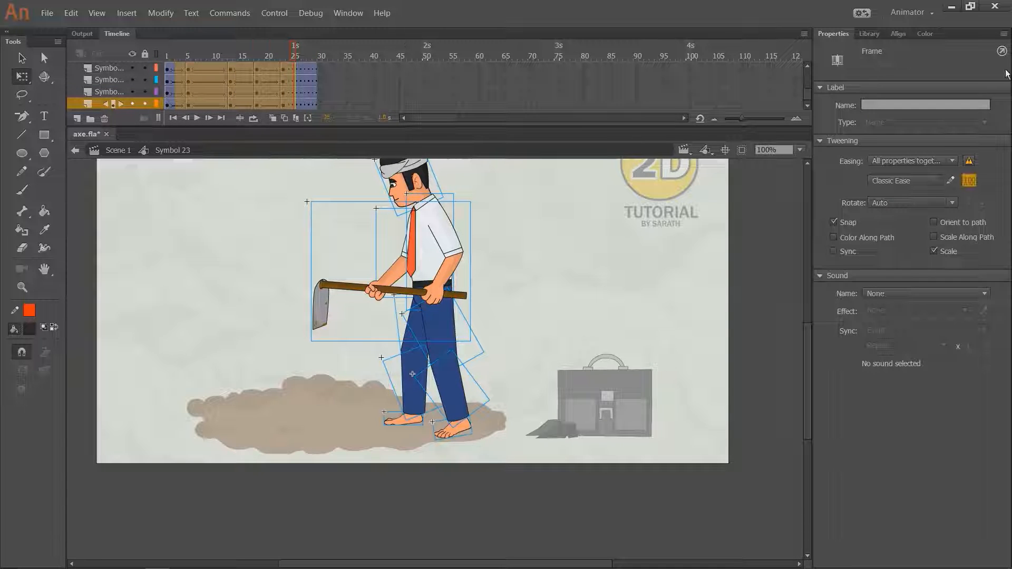
{"action": "left_click", "coordinate": [833, 251]}
{"action": "key", "text": "Return"}
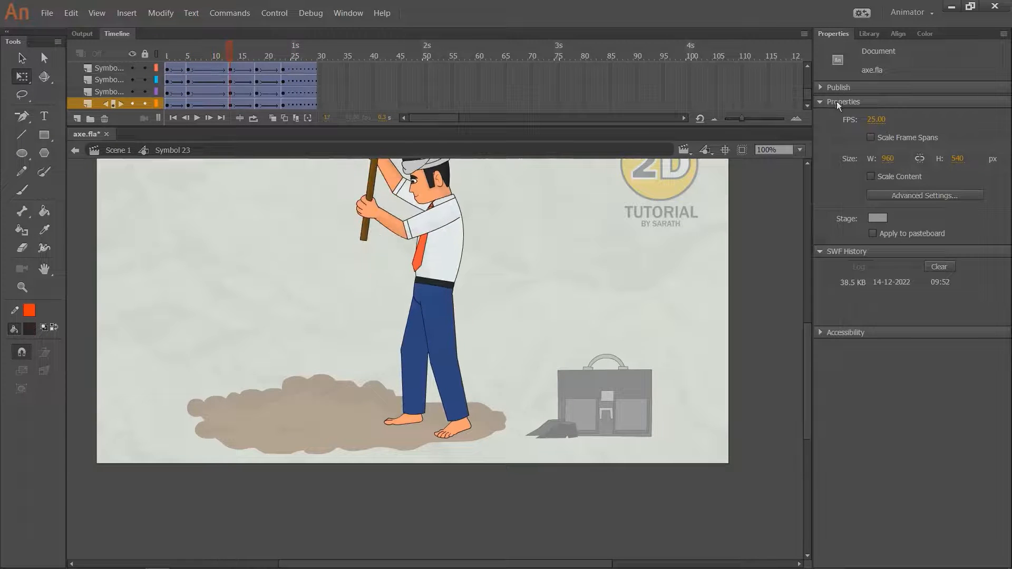
Set the easing to -100 in for the tweens starting at frame 13 on every body-part layer.
{"action": "left_click_drag", "start_coordinate": [806, 94], "coordinate": [803, 72]}
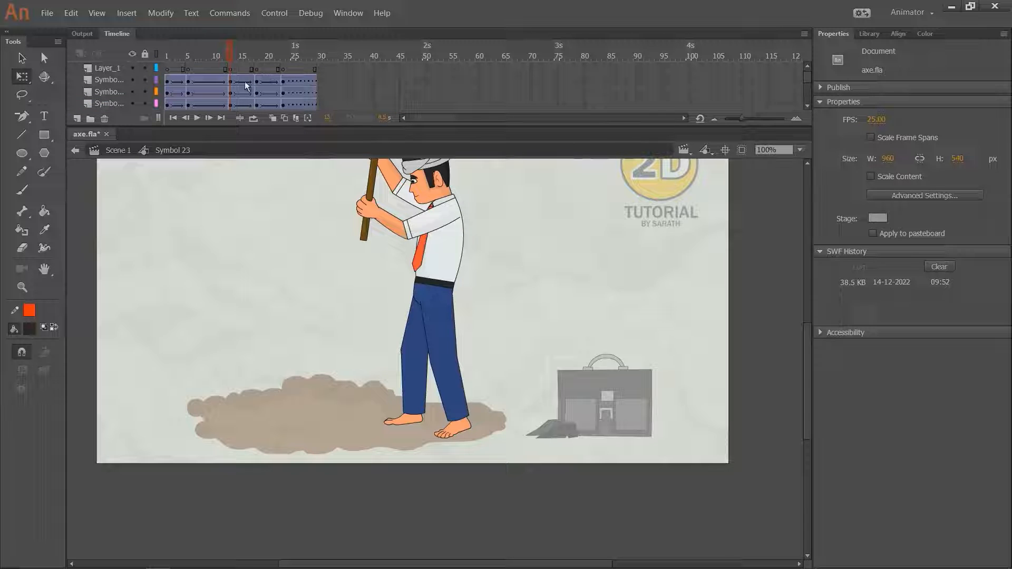
{"action": "left_click_drag", "start_coordinate": [245, 81], "coordinate": [245, 186]}
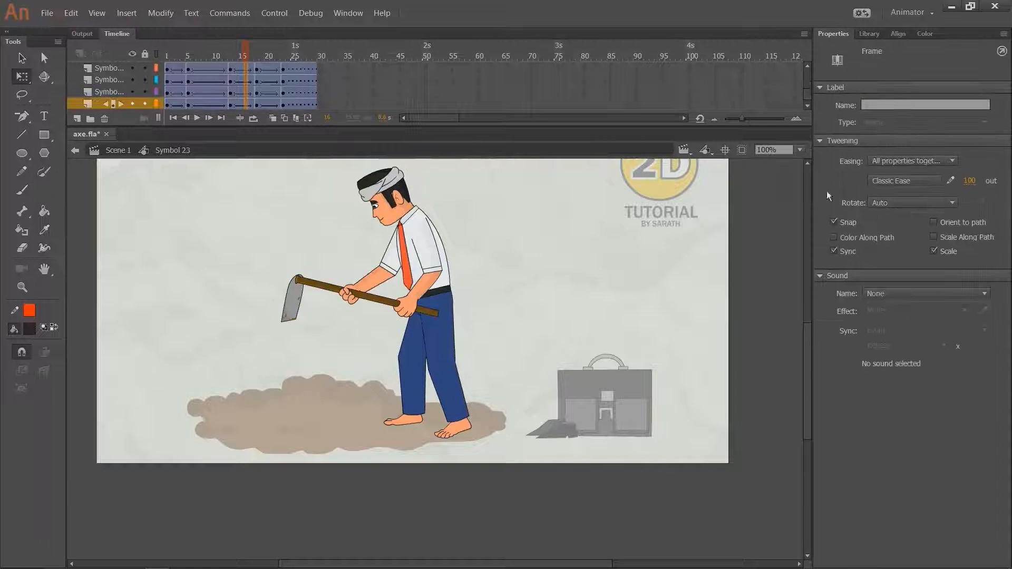
{"action": "left_click_drag", "start_coordinate": [970, 181], "coordinate": [600, 223]}
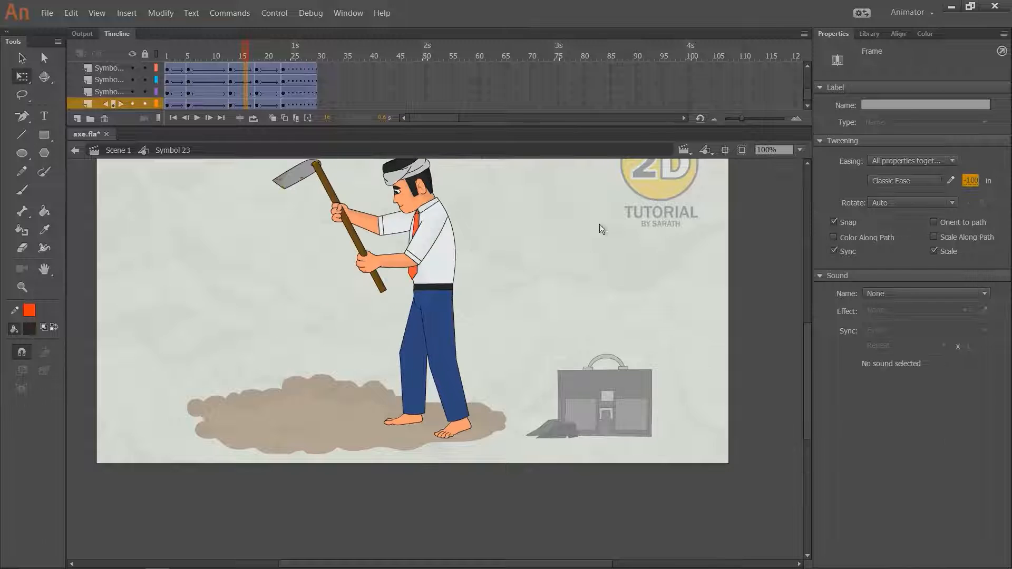
On all body-part layers, repeat the frame 18 strike pose in a following keyframe and insert extra frames to lengthen the timing.
{"action": "key", "text": "Return"}
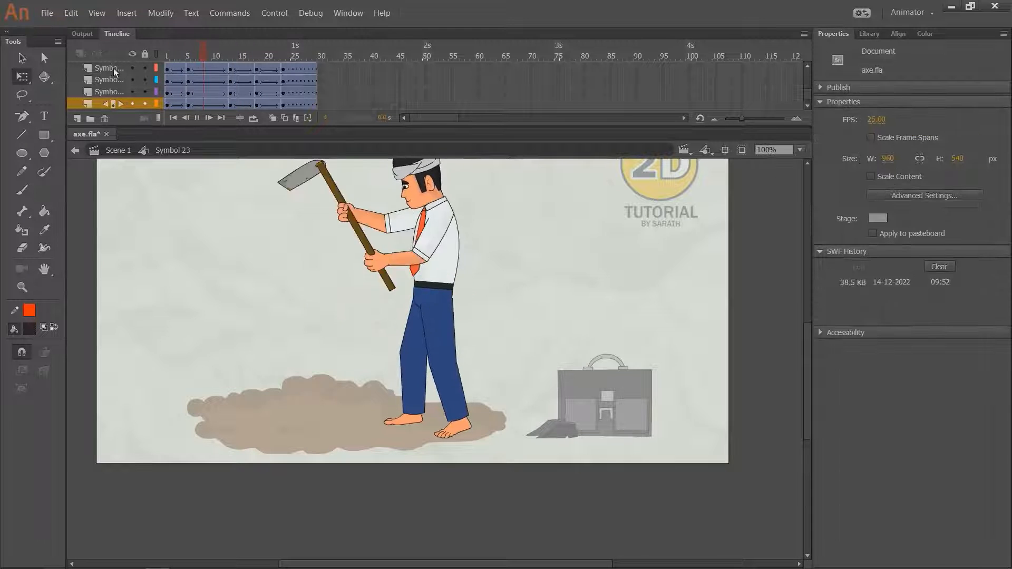
{"action": "left_click", "coordinate": [256, 55]}
{"action": "left_click_drag", "start_coordinate": [807, 97], "coordinate": [808, 71]}
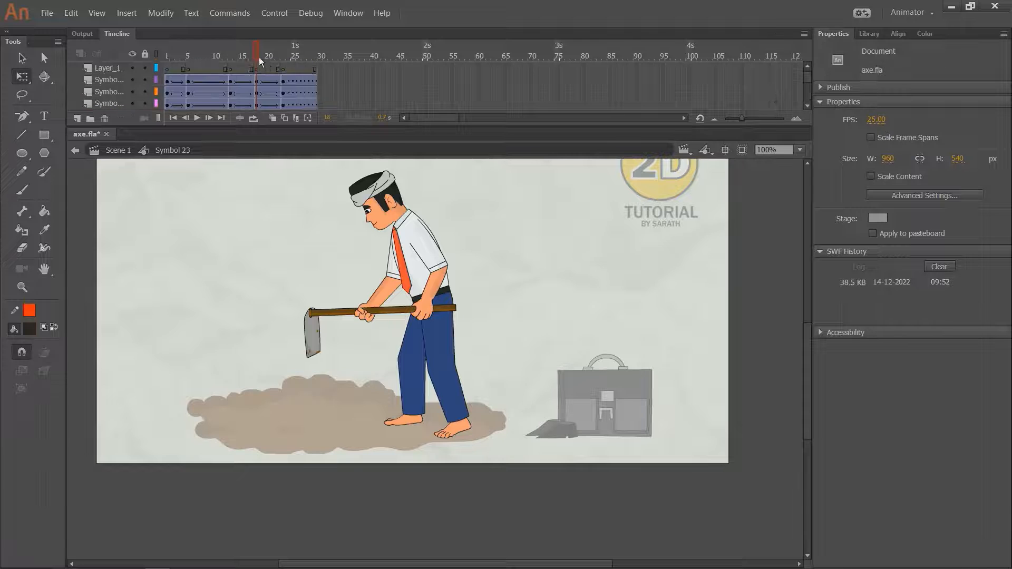
{"action": "left_click_drag", "start_coordinate": [259, 68], "coordinate": [255, 135]}
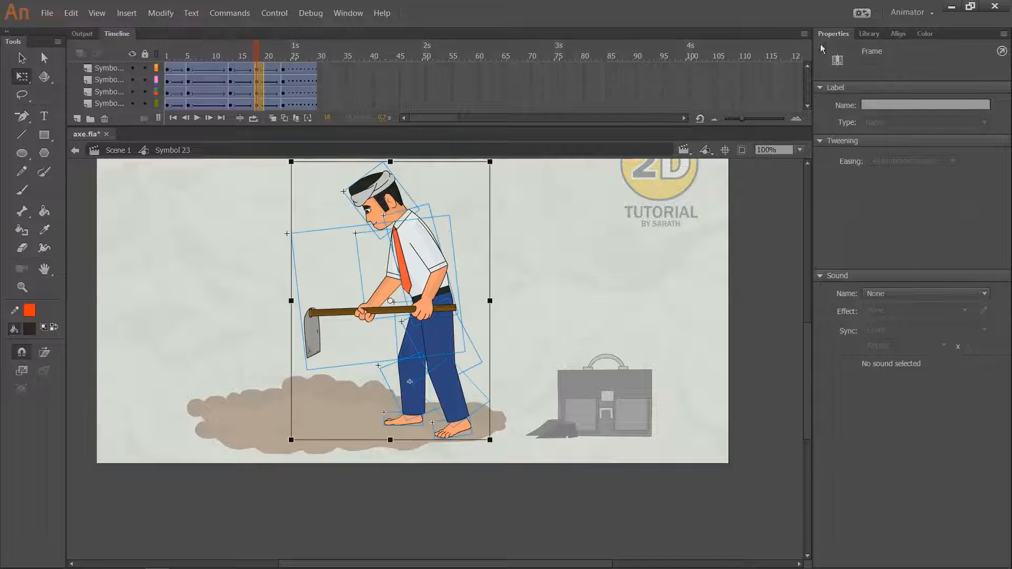
{"action": "left_click_drag", "start_coordinate": [257, 69], "coordinate": [256, 103]}
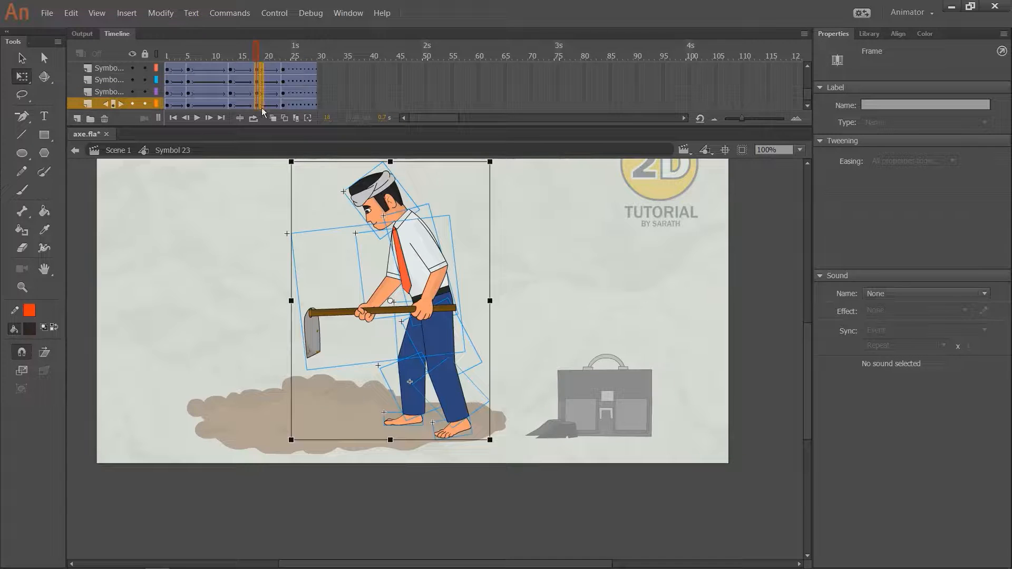
{"action": "key", "text": "F5"}
{"action": "left_click", "coordinate": [261, 59]}
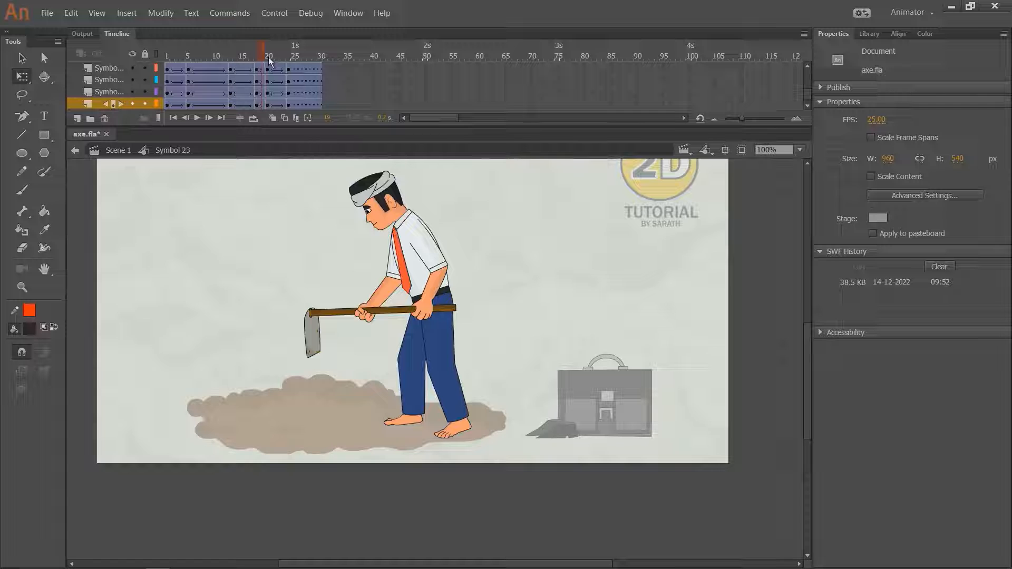
{"action": "left_click", "coordinate": [267, 57]}
{"action": "key", "text": "F5"}
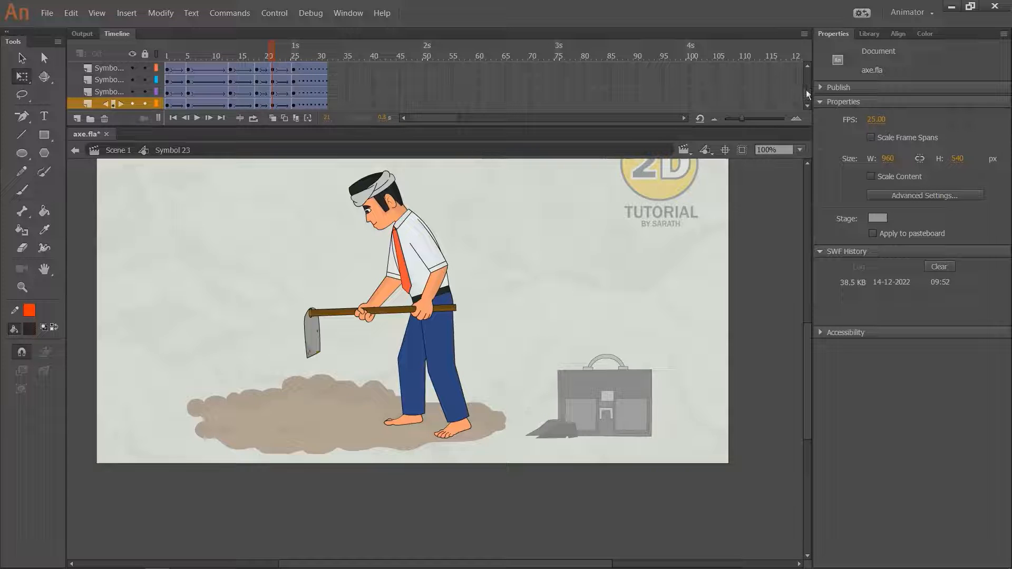
{"action": "left_click", "coordinate": [271, 56]}
{"action": "key", "text": "F5"}
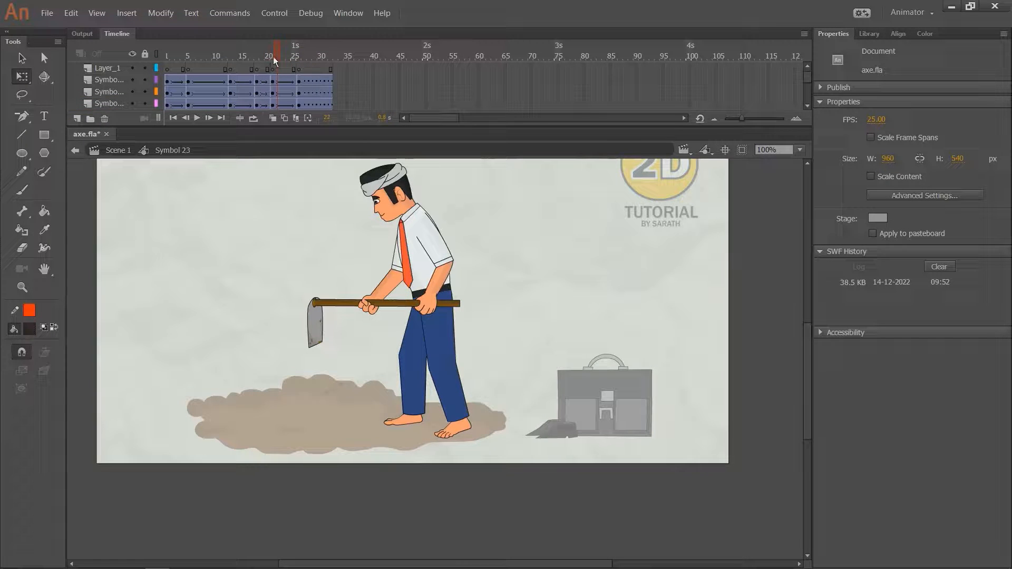
Space a recovery keyframe at frame 23, squash the whole figure at frame 20 to a height of 417.25, and play the animation.
{"action": "left_click_drag", "start_coordinate": [273, 57], "coordinate": [267, 138]}
{"action": "key", "text": "F5"}
{"action": "key", "text": "F5"}
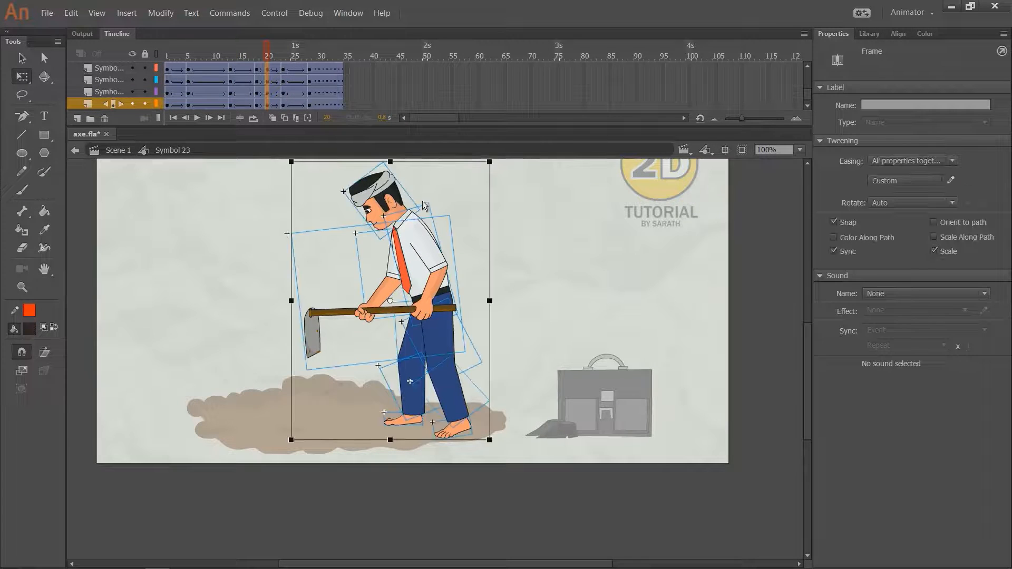
{"action": "left_click", "coordinate": [422, 201]}
{"action": "scroll", "coordinate": [406, 184], "scroll_direction": "up", "scroll_amount": 1}
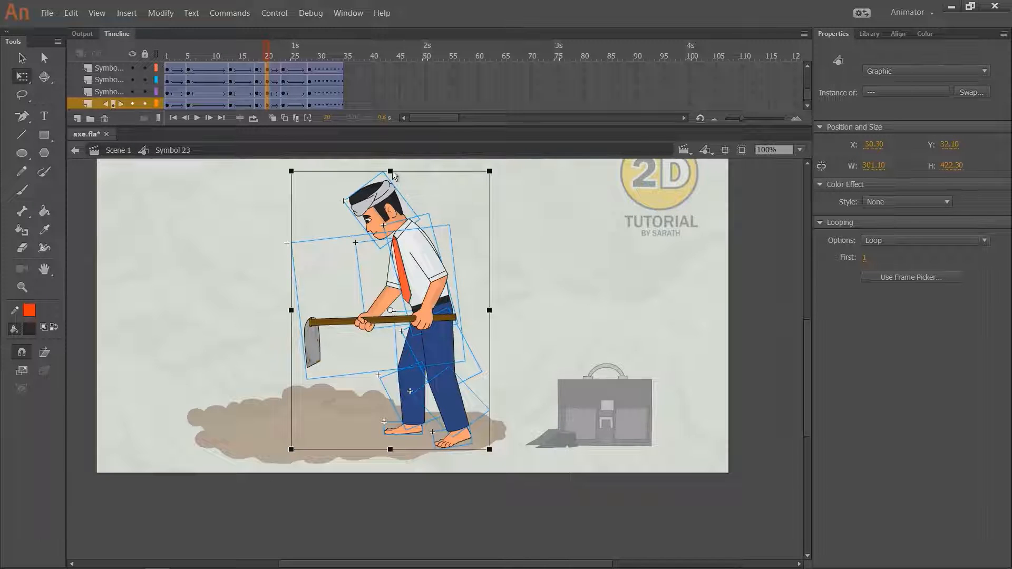
{"action": "left_click_drag", "start_coordinate": [391, 172], "coordinate": [392, 175]}
{"action": "key", "text": "Return"}
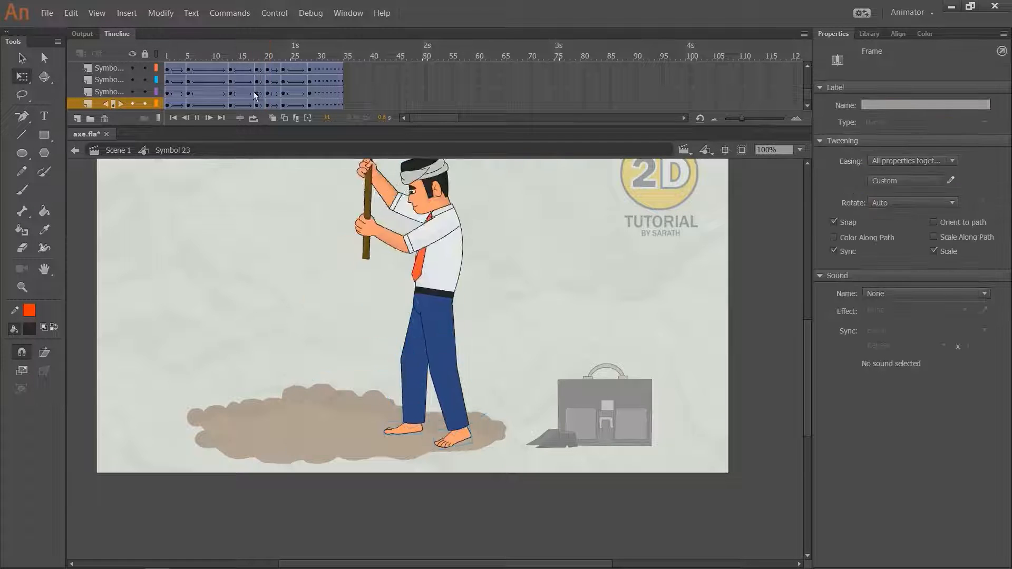
Insert one more frame between the keyframes at 18 and 20 on all layers, save the file, and play the animation.
{"action": "left_click", "coordinate": [262, 56]}
{"action": "key", "text": "F5"}
{"action": "left_click", "coordinate": [271, 58]}
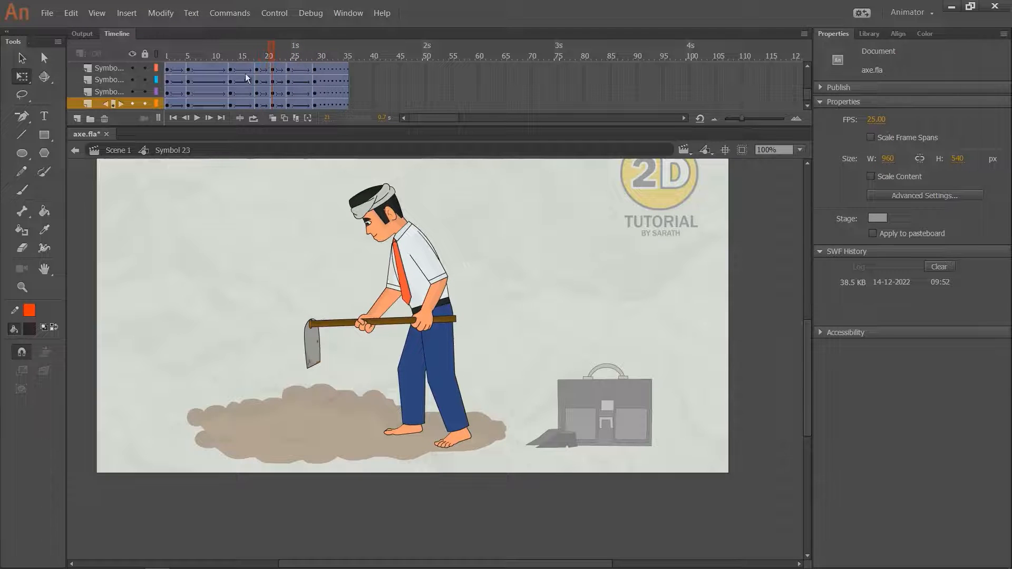
{"action": "key", "text": "ctrl+s"}
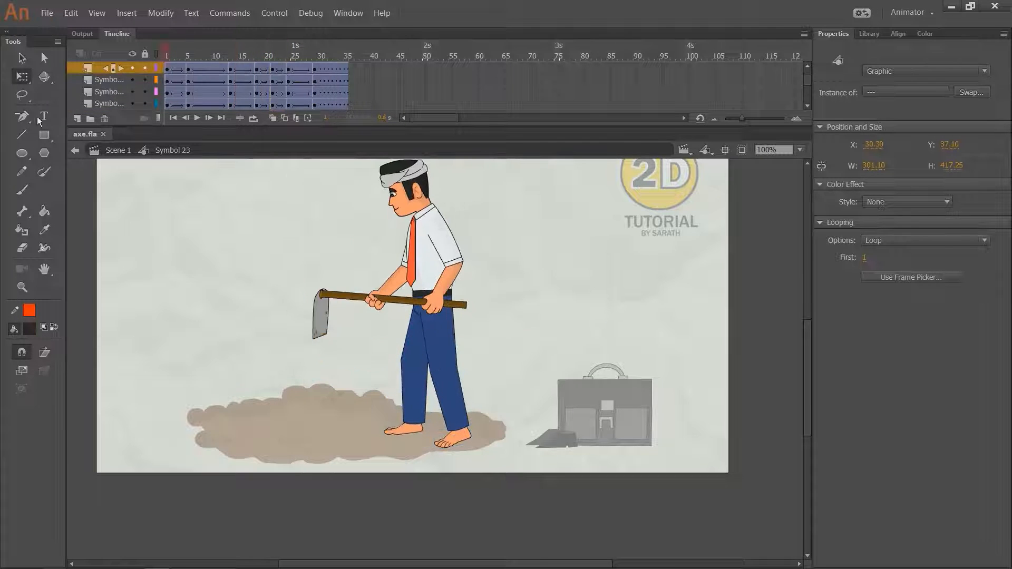
{"action": "key", "text": "Return"}
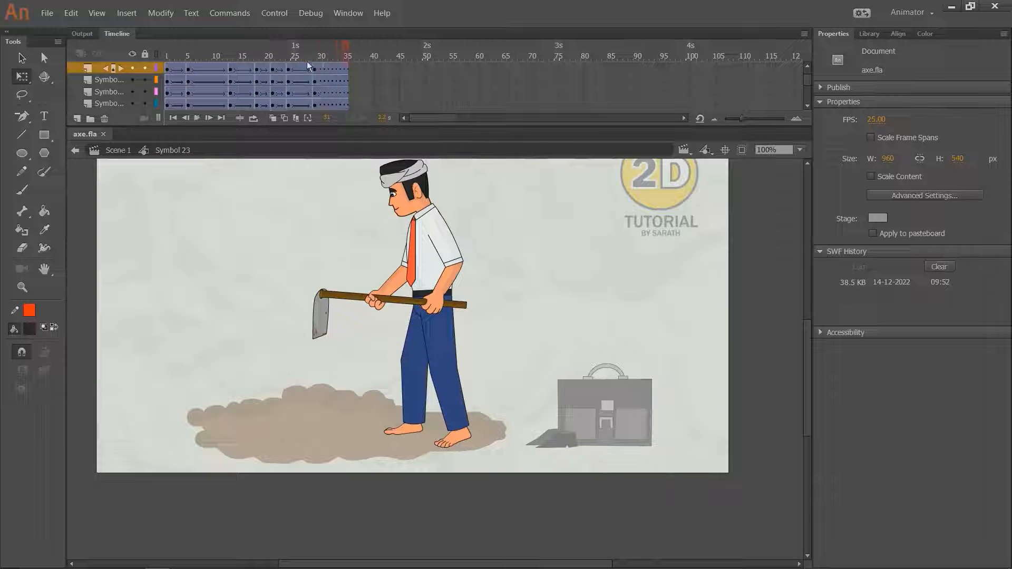
Tilt the man's head slightly further down at the frame 21 keyframe.
{"action": "scroll", "coordinate": [580, 79], "scroll_direction": "up", "scroll_amount": 1}
{"action": "left_click", "coordinate": [303, 80]}
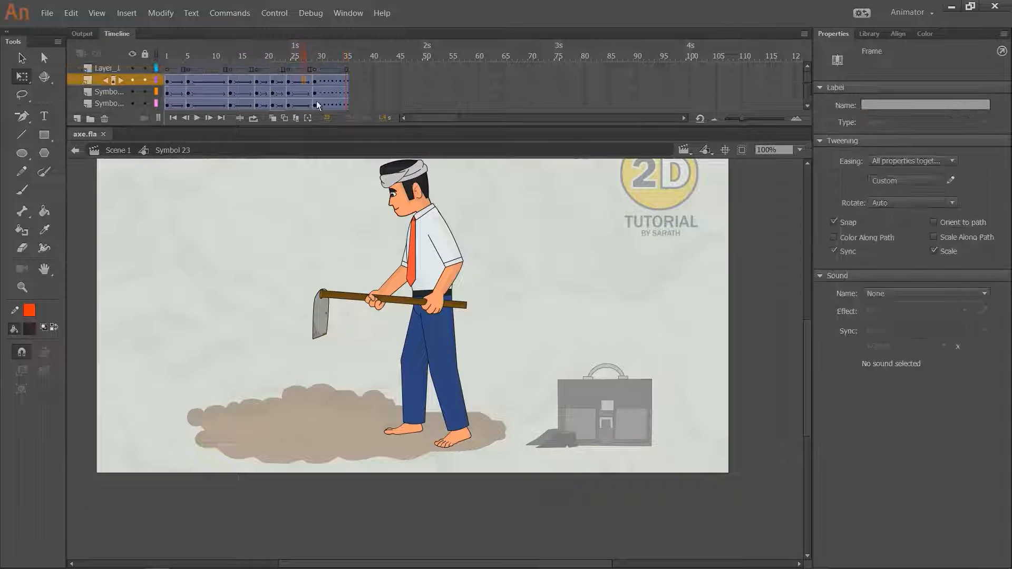
{"action": "mouse_move", "coordinate": [278, 58]}
{"action": "left_mouse_down"}
{"action": "mouse_move", "coordinate": [257, 59]}
{"action": "mouse_move", "coordinate": [271, 59]}
{"action": "left_mouse_up"}
{"action": "left_click", "coordinate": [393, 209]}
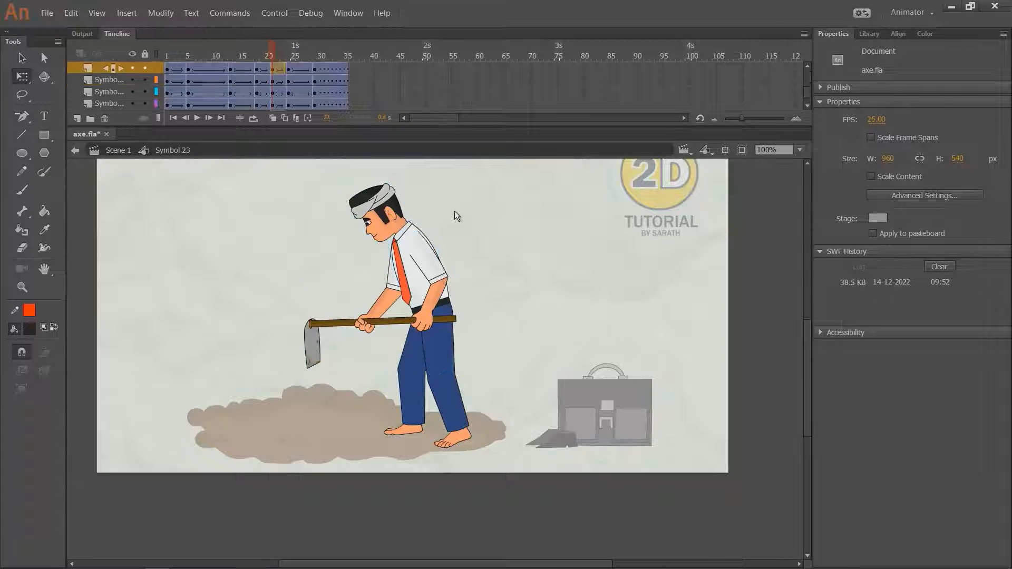
{"action": "key", "text": "ctrl+="}
{"action": "key", "text": "ctrl+="}
{"action": "left_click_drag", "start_coordinate": [449, 205], "coordinate": [437, 213]}
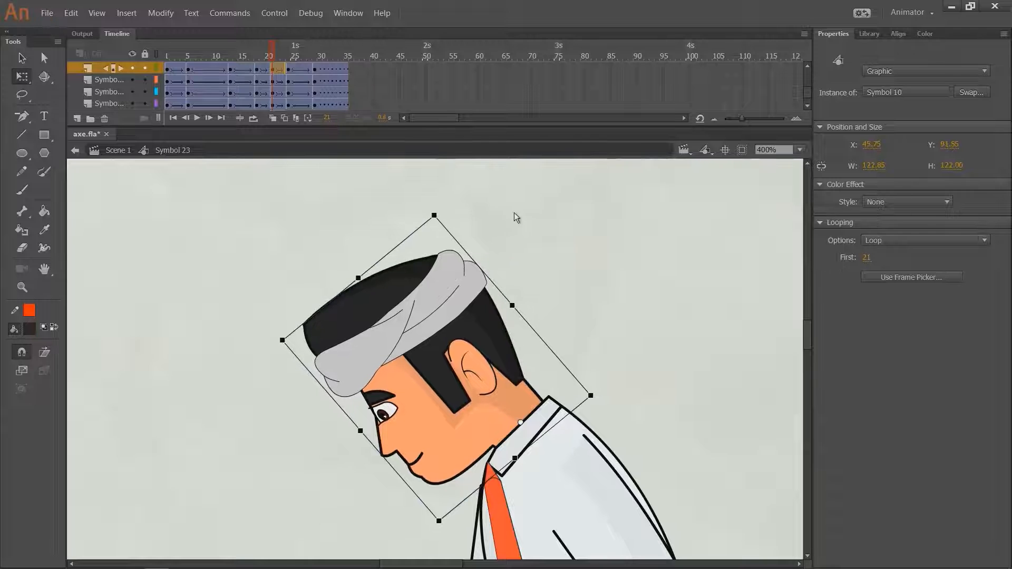
{"action": "left_click", "coordinate": [523, 233]}
At frame 21, move the shared pivot of the arms and hoe to the shoulder and shift them to Y 118.
{"action": "key", "text": "ctrl+minus"}
{"action": "scroll", "coordinate": [464, 187], "scroll_direction": "down", "scroll_amount": 5}
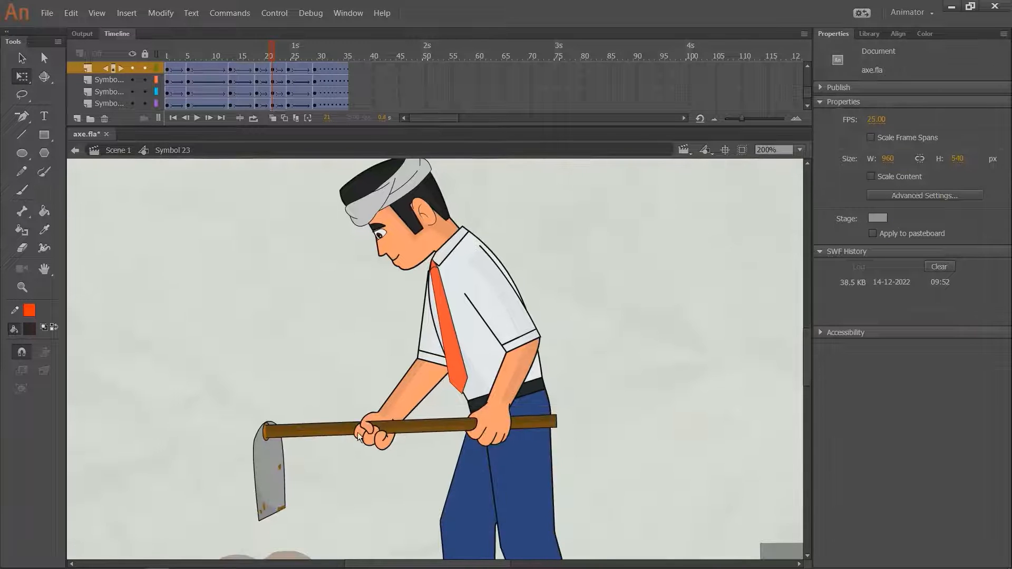
{"action": "left_click", "coordinate": [354, 406]}
{"action": "left_click", "coordinate": [394, 415], "text": "shift"}
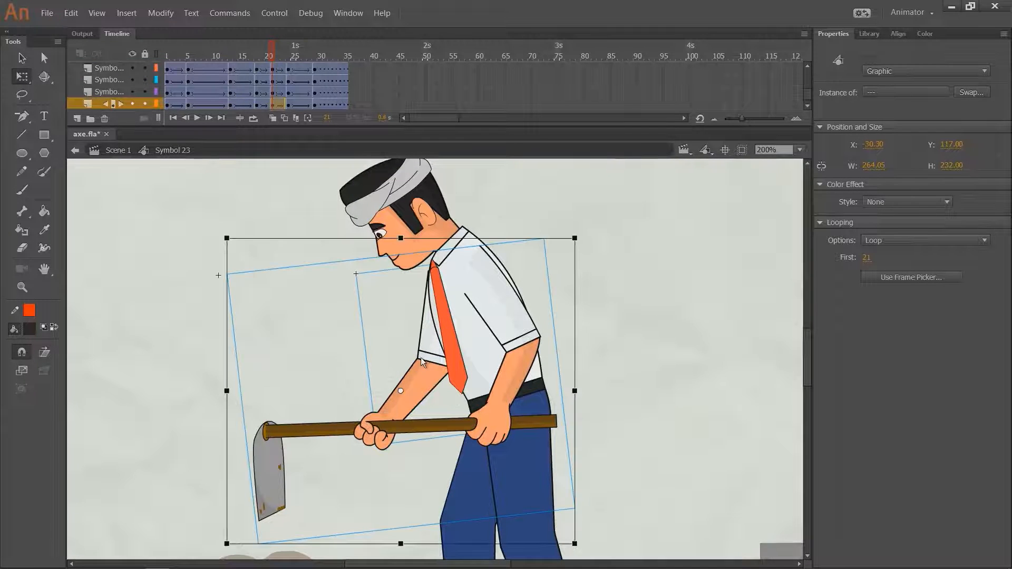
{"action": "left_click_drag", "start_coordinate": [401, 391], "coordinate": [460, 261]}
{"action": "left_click_drag", "start_coordinate": [262, 261], "coordinate": [260, 174]}
{"action": "left_click_drag", "start_coordinate": [220, 469], "coordinate": [262, 487]}
{"action": "key", "text": "ctrl+z"}
Play back the digging animation several times, checking the strike and recovery poses at normal and reduced zoom.
{"action": "key", "text": "Return"}
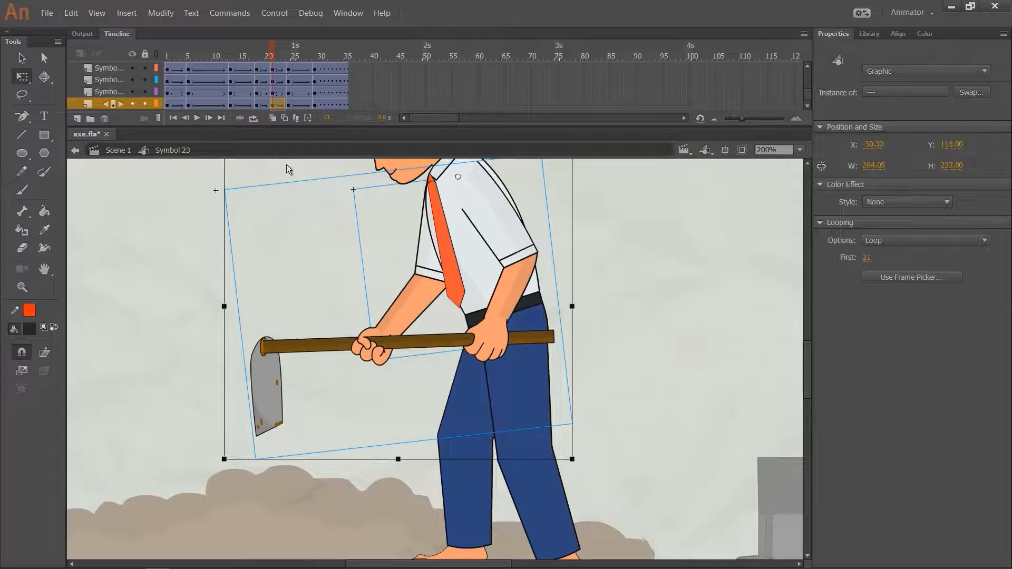
{"action": "left_click", "coordinate": [281, 68]}
{"action": "key", "text": "ctrl+1"}
{"action": "left_click", "coordinate": [242, 58]}
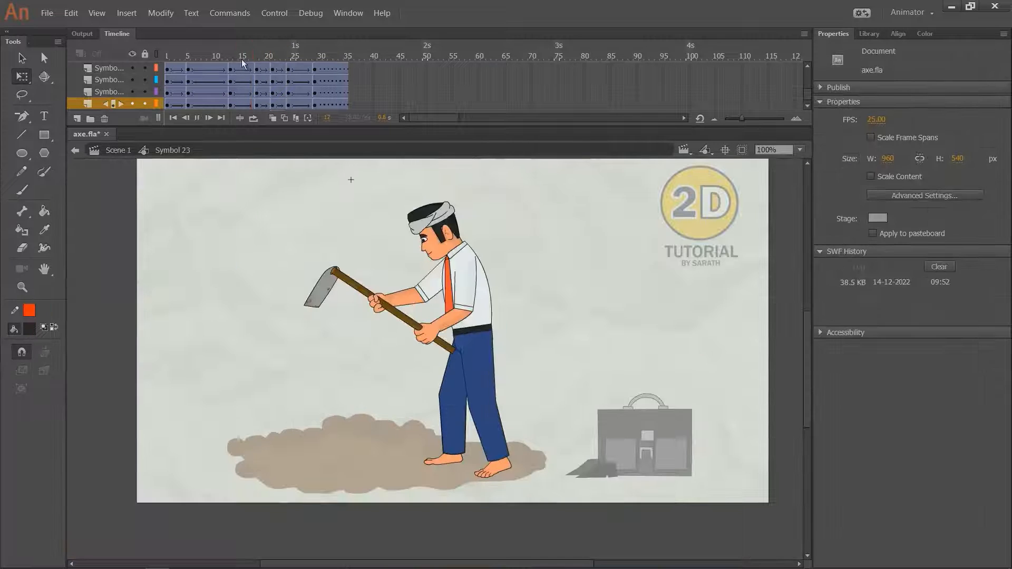
{"action": "key", "text": "Return"}
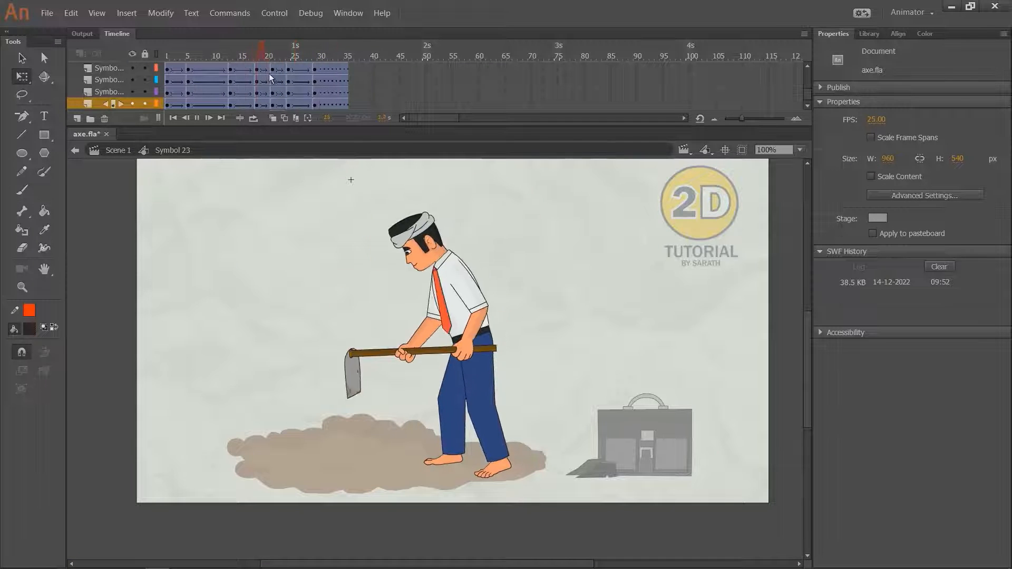
{"action": "key", "text": "Return"}
{"action": "key", "text": "ctrl+minus"}
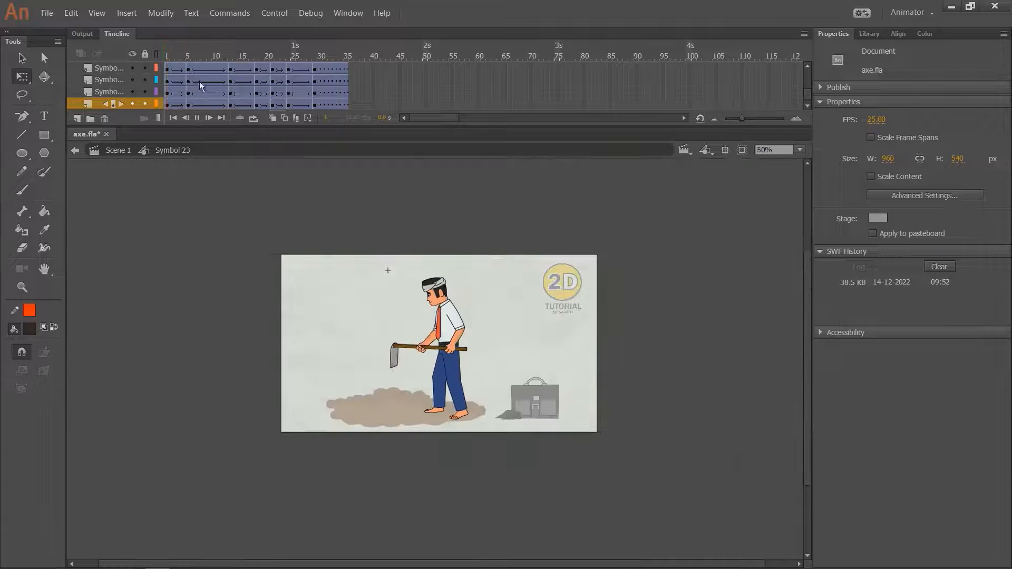
{"action": "key", "text": "Return"}
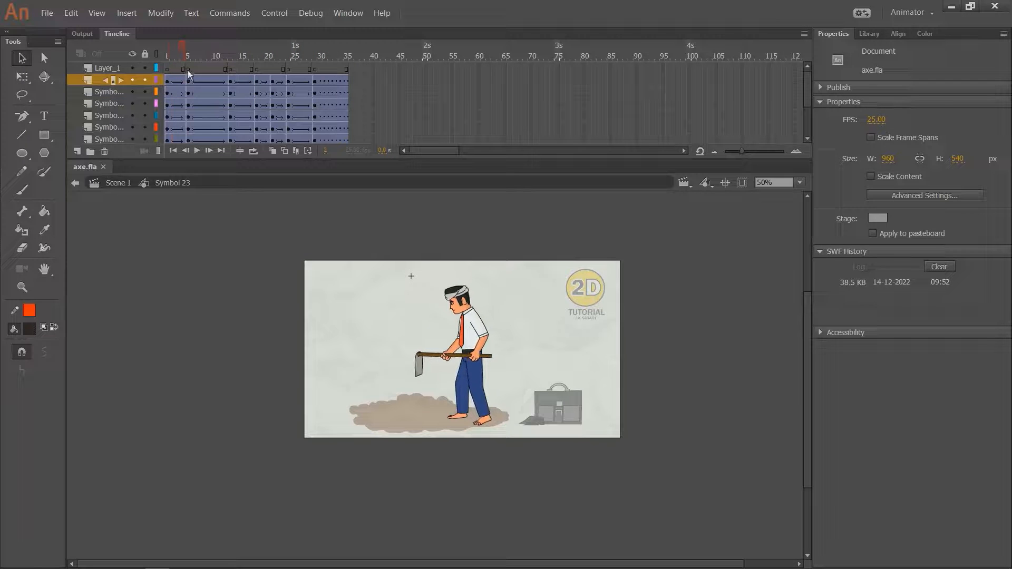
Open the near arm and hoe symbol at frame 18 for editing and insert a keyframe there.
{"action": "left_click_drag", "start_coordinate": [188, 70], "coordinate": [255, 87]}
{"action": "left_click", "coordinate": [435, 370]}
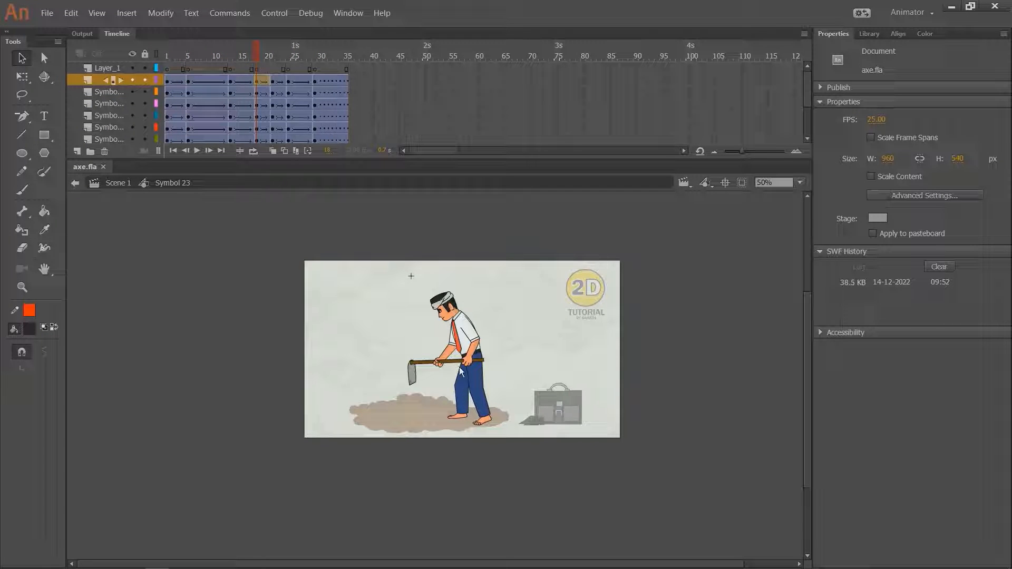
{"action": "key", "text": "ctrl+="}
{"action": "key", "text": "ctrl+="}
{"action": "scroll", "coordinate": [333, 296], "scroll_direction": "down", "scroll_amount": 3}
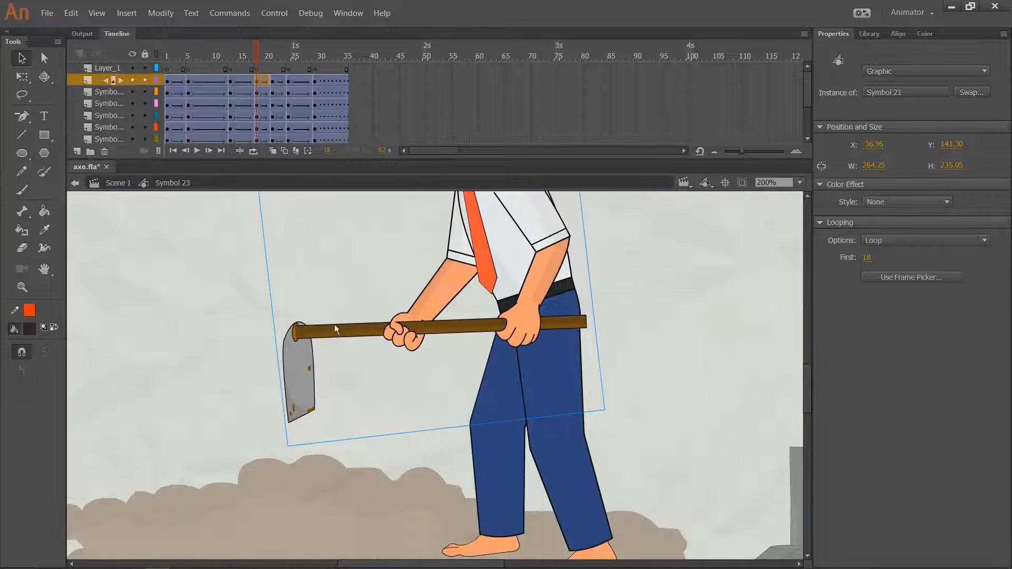
{"action": "double_click", "coordinate": [307, 349]}
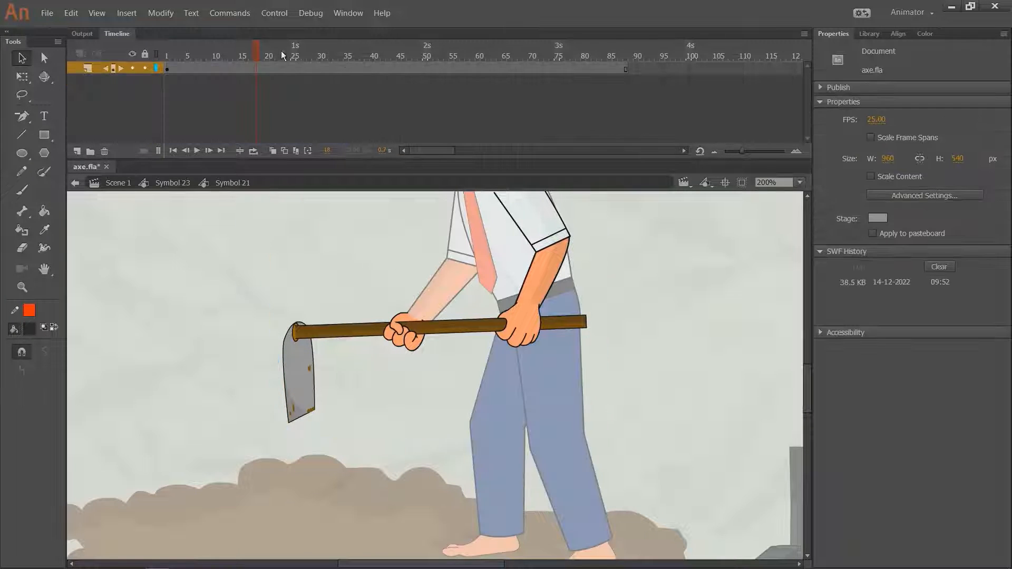
{"action": "left_click", "coordinate": [257, 68]}
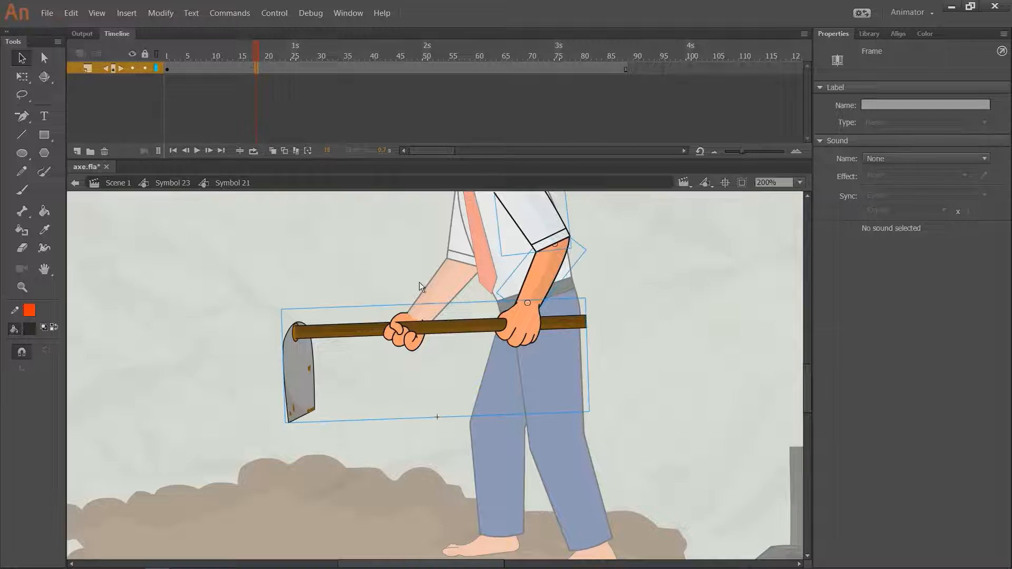
{"action": "left_click", "coordinate": [625, 271]}
{"action": "left_click_drag", "start_coordinate": [528, 330], "coordinate": [483, 351]}
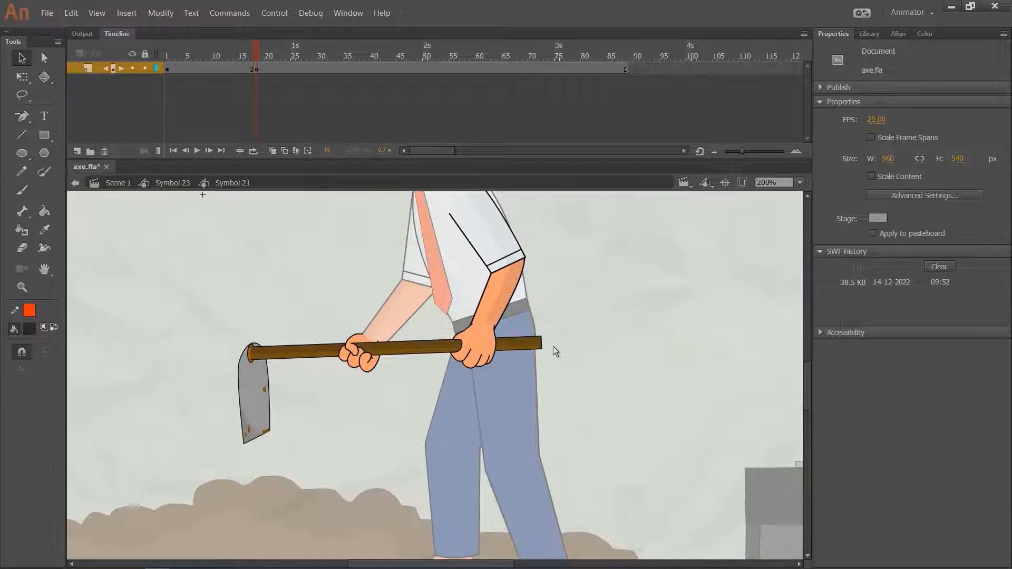
Rotate the hoe and gripping hands so the blade drops toward the soil, and place them at X 132.40, Y 233.25.
{"action": "left_click", "coordinate": [535, 343]}
{"action": "key", "text": "q"}
{"action": "left_click_drag", "start_coordinate": [556, 432], "coordinate": [580, 413]}
{"action": "key", "text": "v"}
{"action": "left_click_drag", "start_coordinate": [483, 351], "coordinate": [470, 368]}
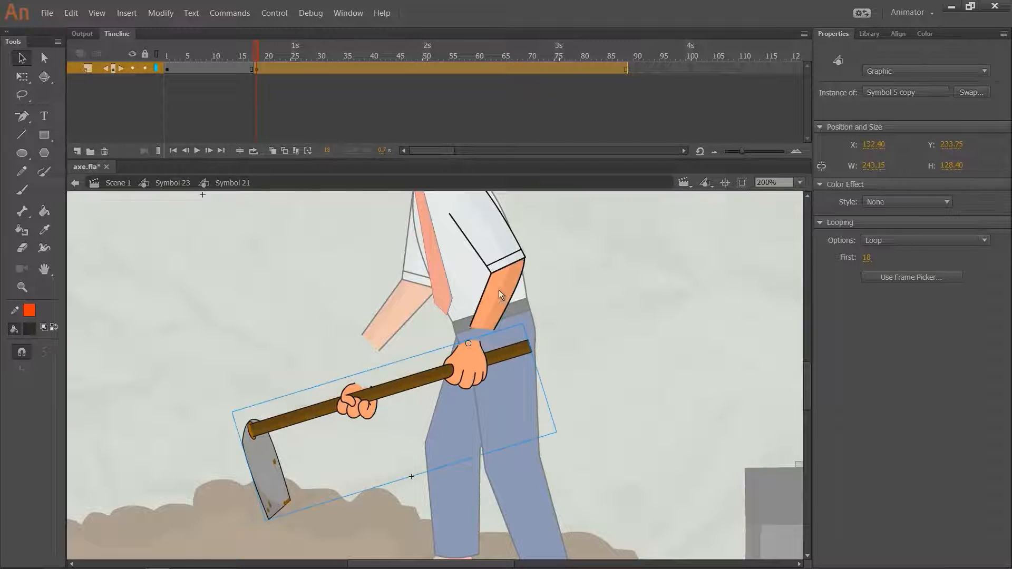
Move the near forearm down to the lowered hand and rotate it to line up with the wrist.
{"action": "left_click", "coordinate": [495, 319]}
{"action": "left_click_drag", "start_coordinate": [492, 315], "coordinate": [481, 330]}
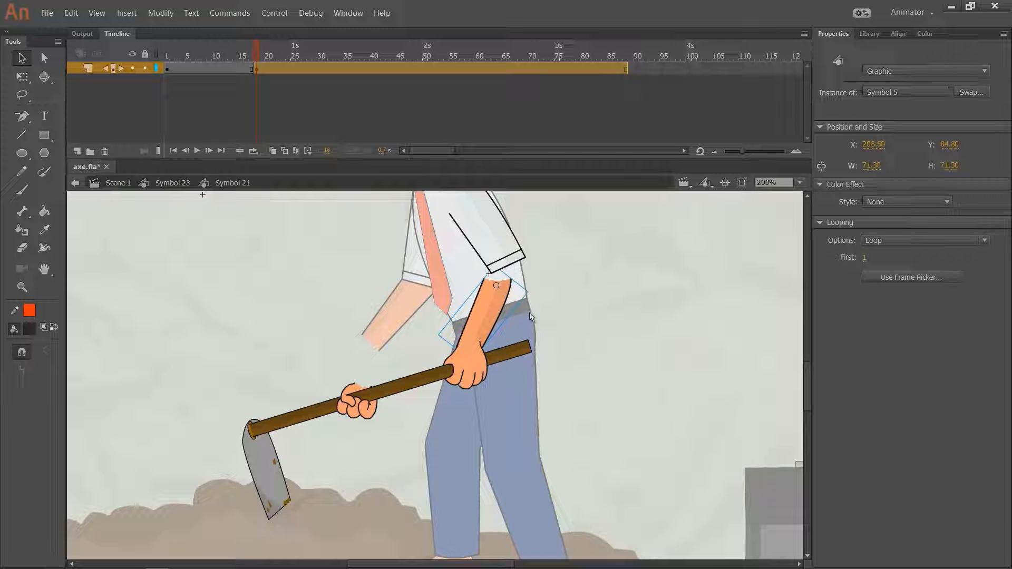
{"action": "key", "text": "q"}
{"action": "left_click_drag", "start_coordinate": [484, 371], "coordinate": [521, 350]}
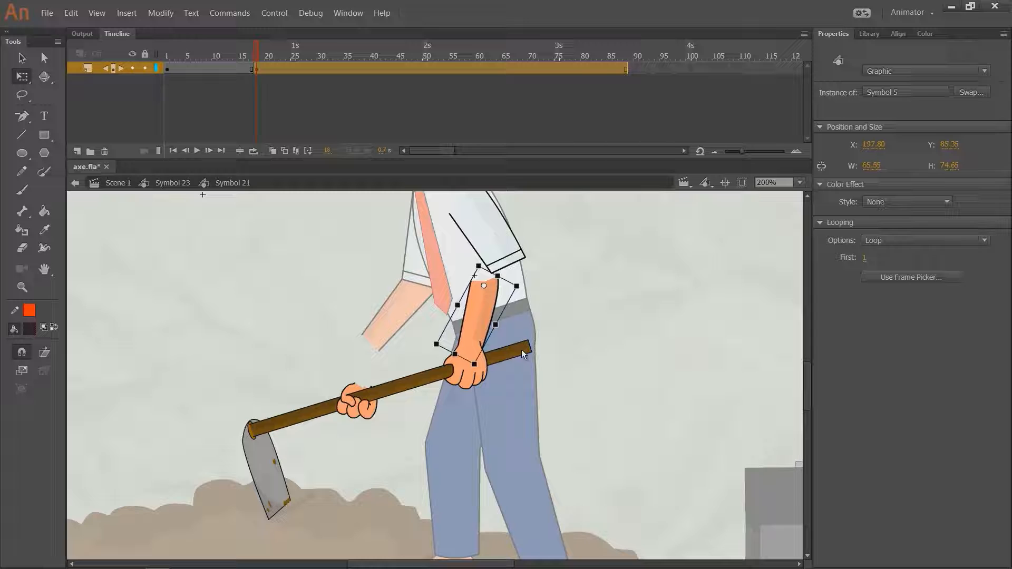
Rotate the near upper sleeve to meet the forearm and nudge the forearm up to Y 80.85.
{"action": "left_click", "coordinate": [502, 245]}
{"action": "scroll", "coordinate": [537, 285], "scroll_direction": "up", "scroll_amount": 2}
{"action": "left_click_drag", "start_coordinate": [533, 303], "coordinate": [495, 345]}
{"action": "left_click", "coordinate": [484, 343]}
{"action": "key", "text": "Up"}
{"action": "key", "text": "Up"}
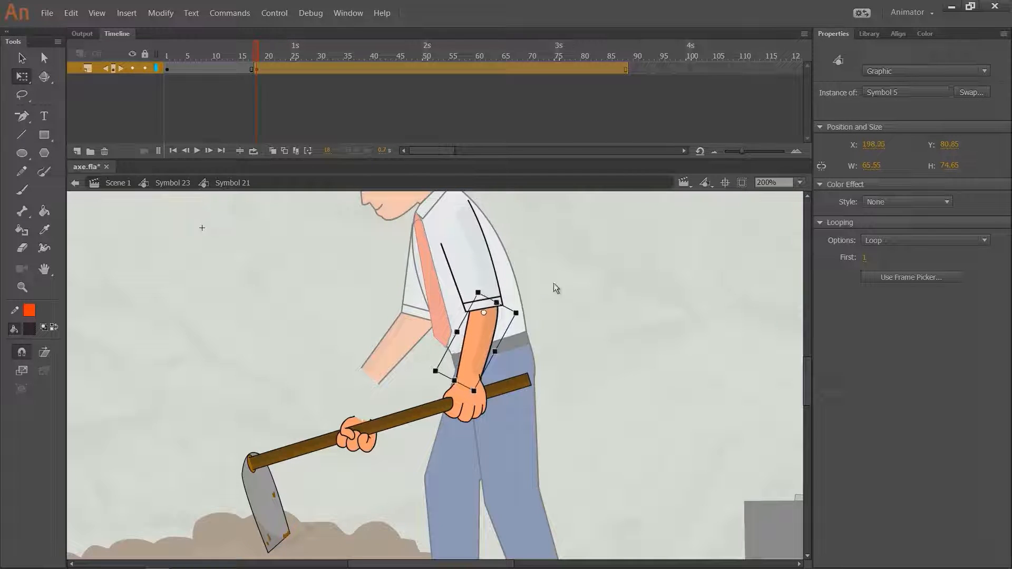
{"action": "left_click", "coordinate": [553, 283]}
Save the file, return to the digging man's symbol, and check the new hoe pose around frame 18.
{"action": "mouse_move", "coordinate": [262, 53]}
{"action": "left_mouse_down"}
{"action": "mouse_move", "coordinate": [248, 59]}
{"action": "mouse_move", "coordinate": [260, 55]}
{"action": "left_mouse_up"}
{"action": "key", "text": "v"}
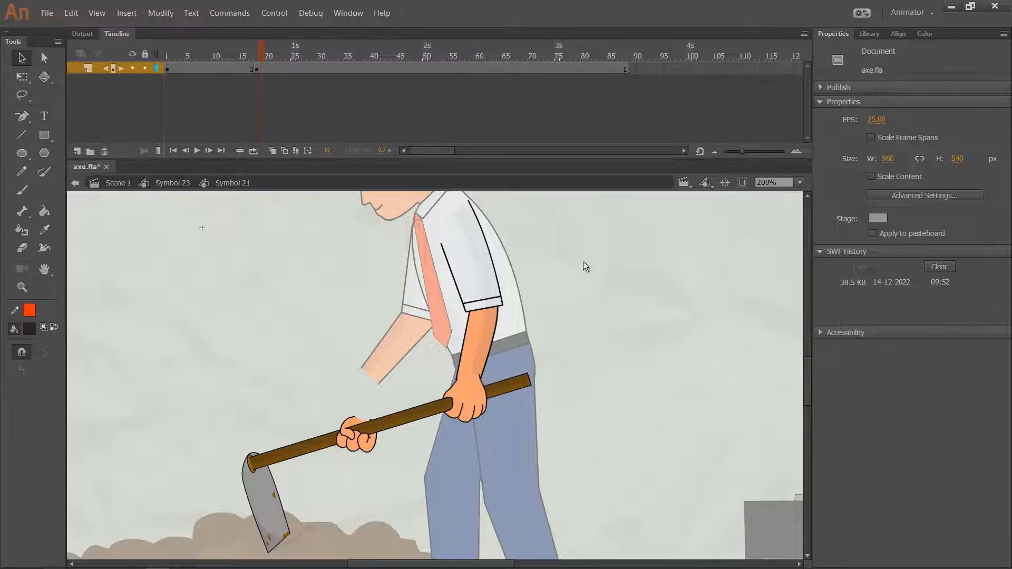
{"action": "key", "text": "ctrl+1"}
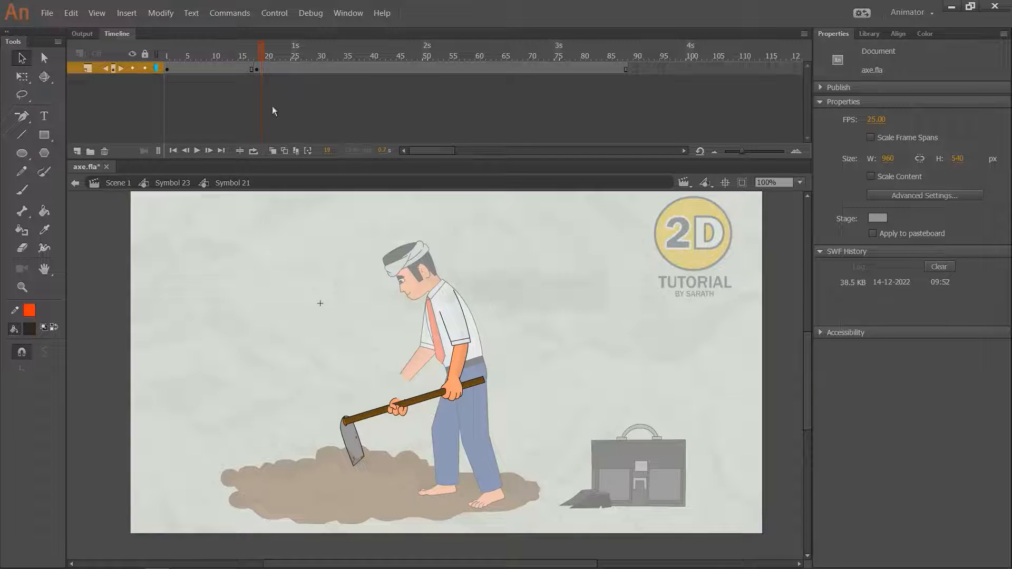
{"action": "key", "text": "ctrl+s"}
{"action": "double_click", "coordinate": [240, 217]}
{"action": "mouse_move", "coordinate": [260, 62]}
{"action": "left_mouse_down"}
{"action": "mouse_move", "coordinate": [225, 70]}
{"action": "mouse_move", "coordinate": [254, 57]}
{"action": "left_mouse_up"}
{"action": "key", "text": "Return"}
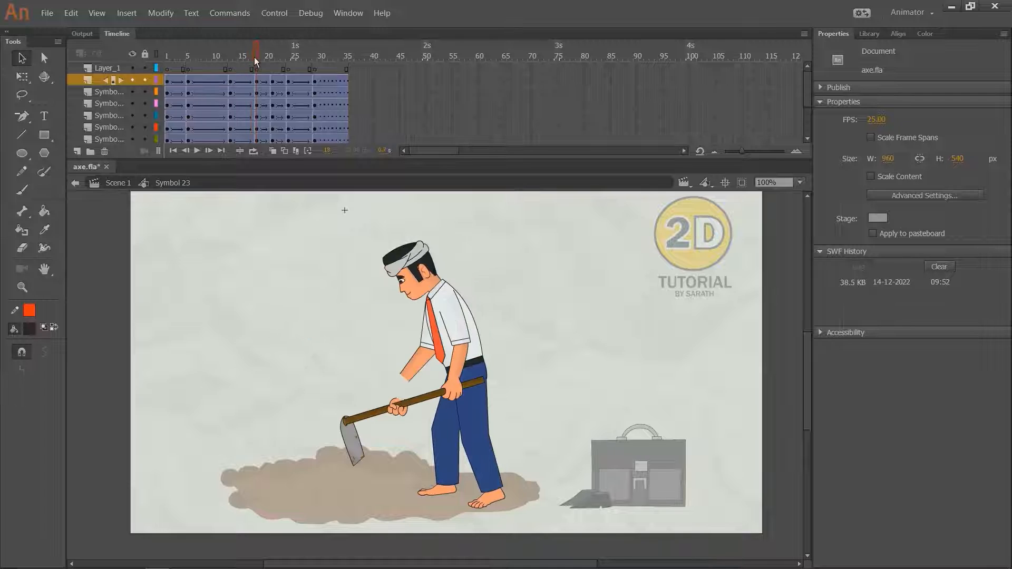
Move the new pose's keyframe in the near arm and hoe symbol one frame earlier to frame 17, and play back the man's symbol to check.
{"action": "double_click", "coordinate": [454, 362]}
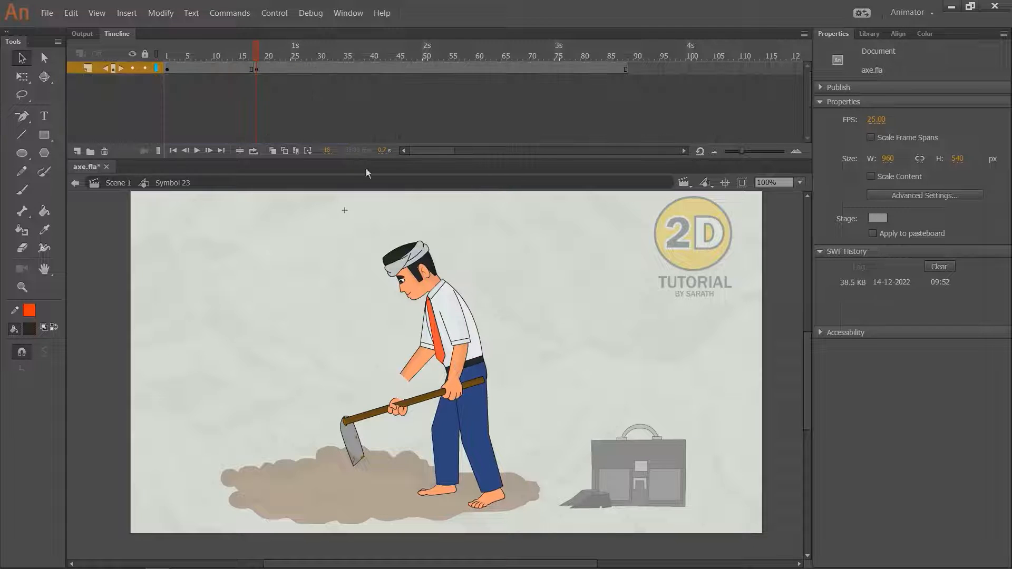
{"action": "left_click", "coordinate": [256, 69]}
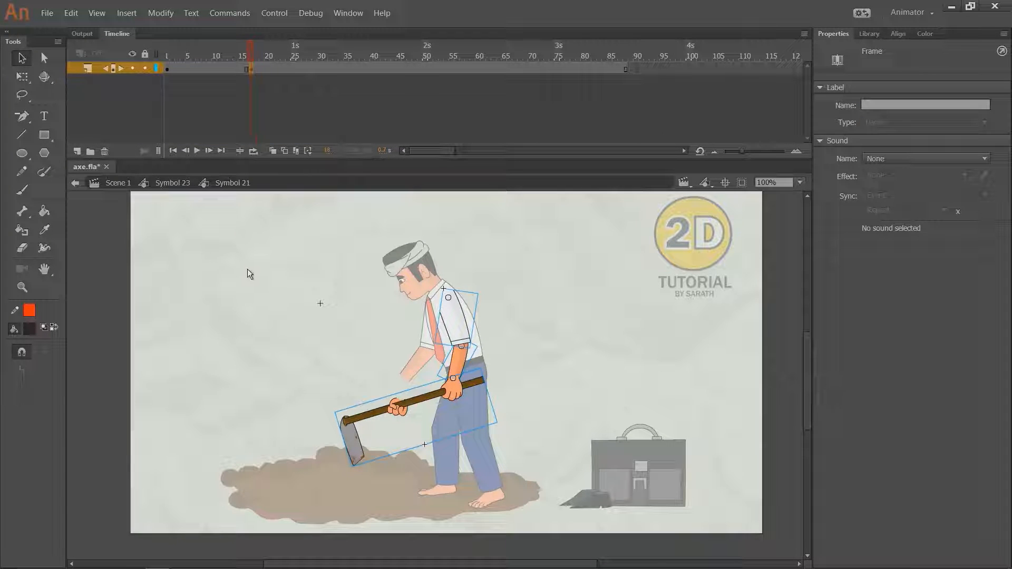
{"action": "double_click", "coordinate": [279, 231]}
{"action": "left_click", "coordinate": [255, 80]}
{"action": "key", "text": "Return"}
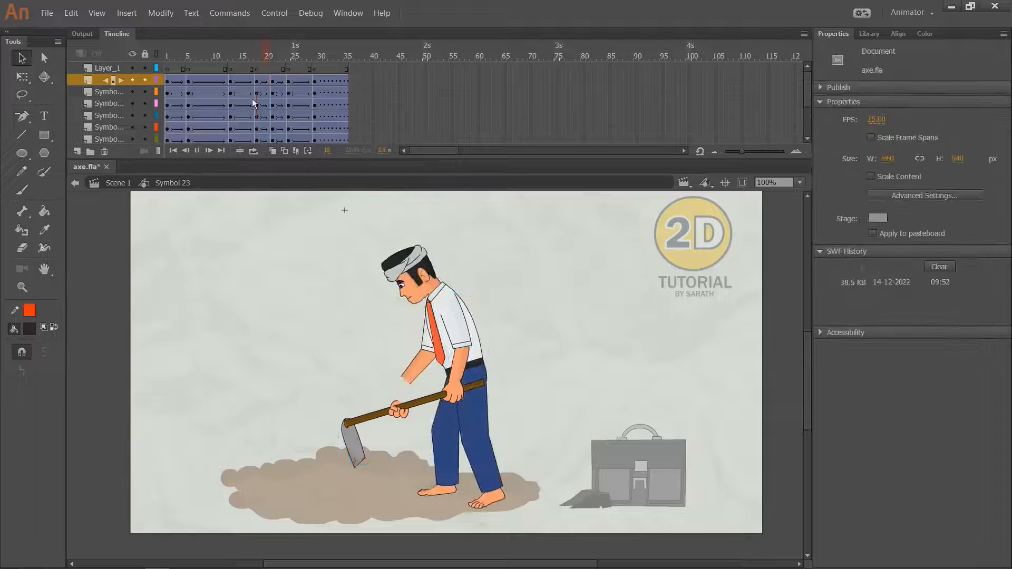
{"action": "left_click", "coordinate": [256, 61]}
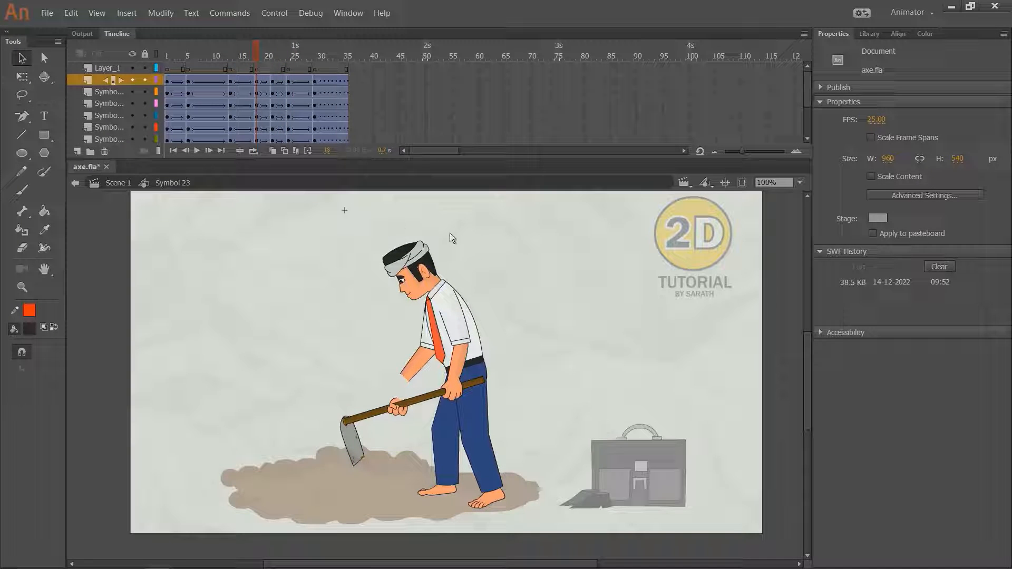
Check the keyframe position around frame 17 in the near arm and hoe symbol, and return to the man's symbol.
{"action": "left_click", "coordinate": [423, 371]}
{"action": "key", "text": "ctrl+="}
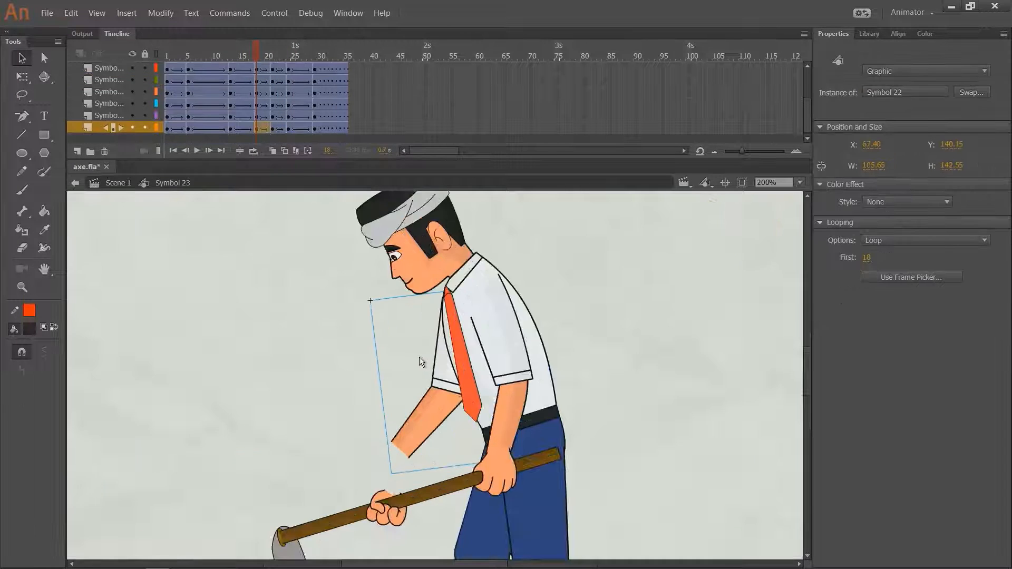
{"action": "double_click", "coordinate": [518, 364]}
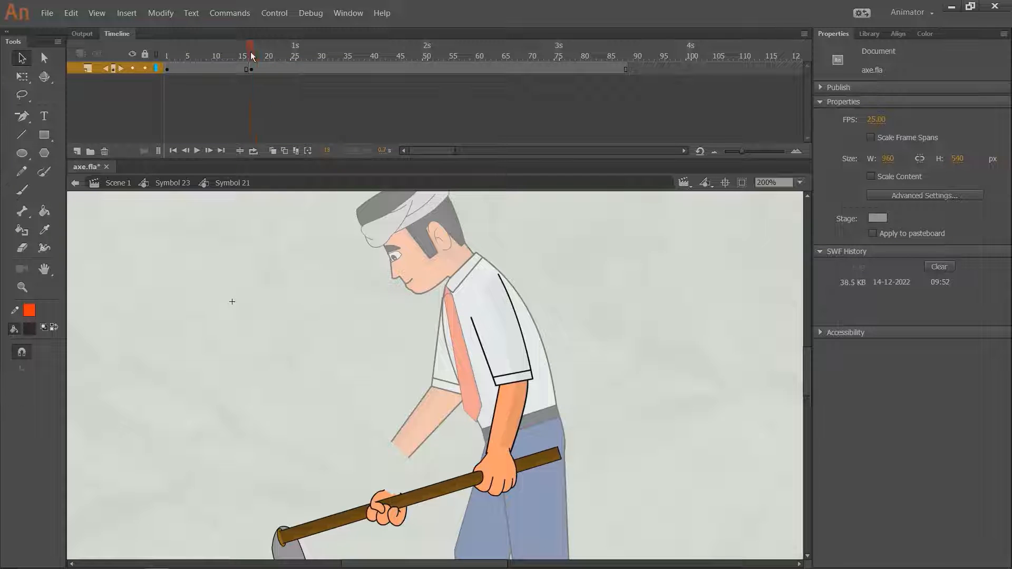
{"action": "double_click", "coordinate": [252, 276]}
{"action": "scroll", "coordinate": [316, 237], "scroll_direction": "down", "scroll_amount": 3}
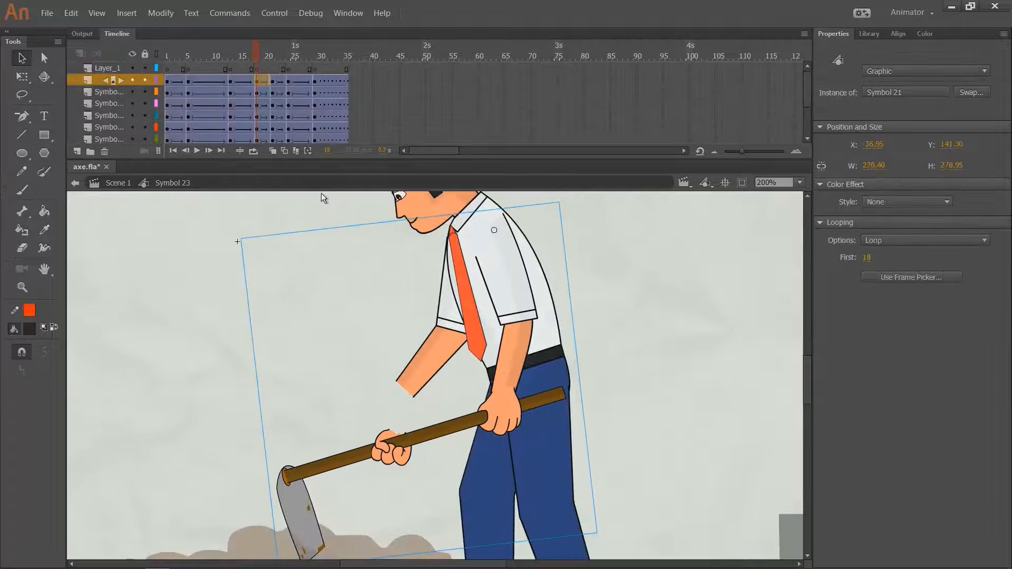
Open the far arm's symbol, extend its frames to about frame 86, and insert a keyframe at frame 17.
{"action": "left_click", "coordinate": [448, 337]}
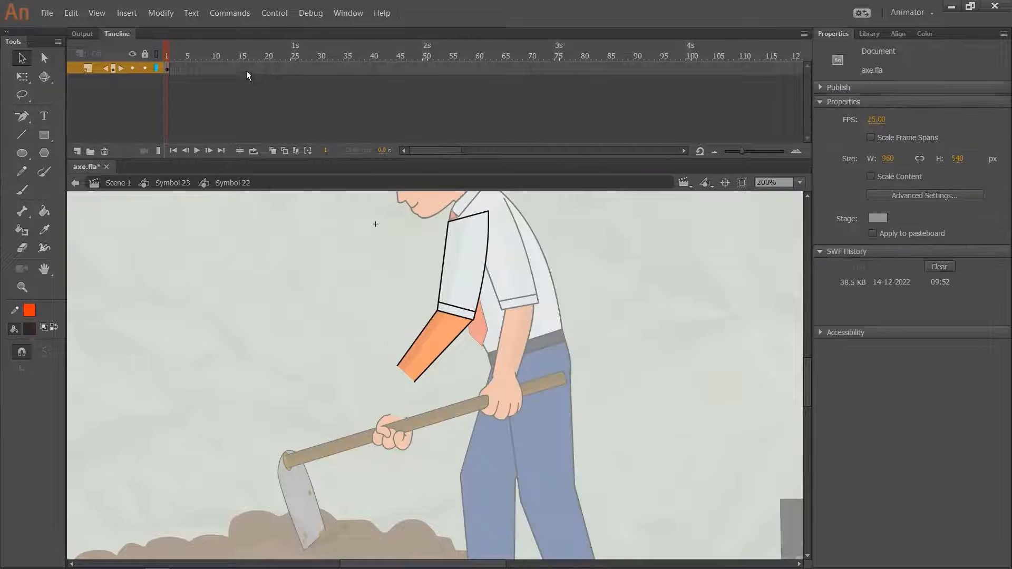
{"action": "left_click_drag", "start_coordinate": [241, 71], "coordinate": [426, 71]}
{"action": "left_click", "coordinate": [252, 55]}
{"action": "left_click", "coordinate": [250, 69]}
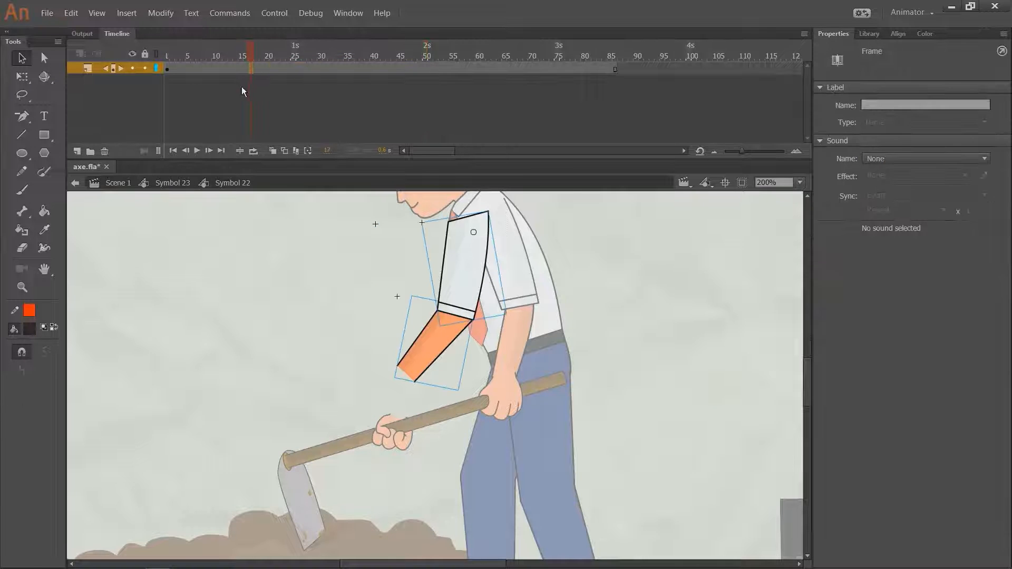
{"action": "key", "text": "F6"}
Rotate the far forearm to a steeper angle and move it together with the upper sleeve down to the front gripping hand.
{"action": "left_click", "coordinate": [337, 250]}
{"action": "left_click", "coordinate": [431, 347]}
{"action": "key", "text": "q"}
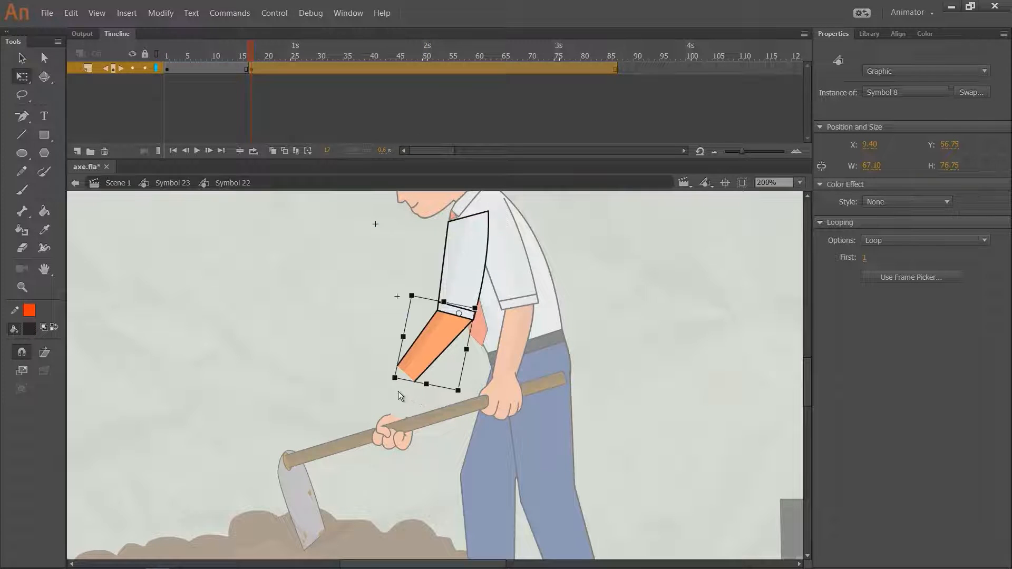
{"action": "left_click_drag", "start_coordinate": [398, 391], "coordinate": [412, 407]}
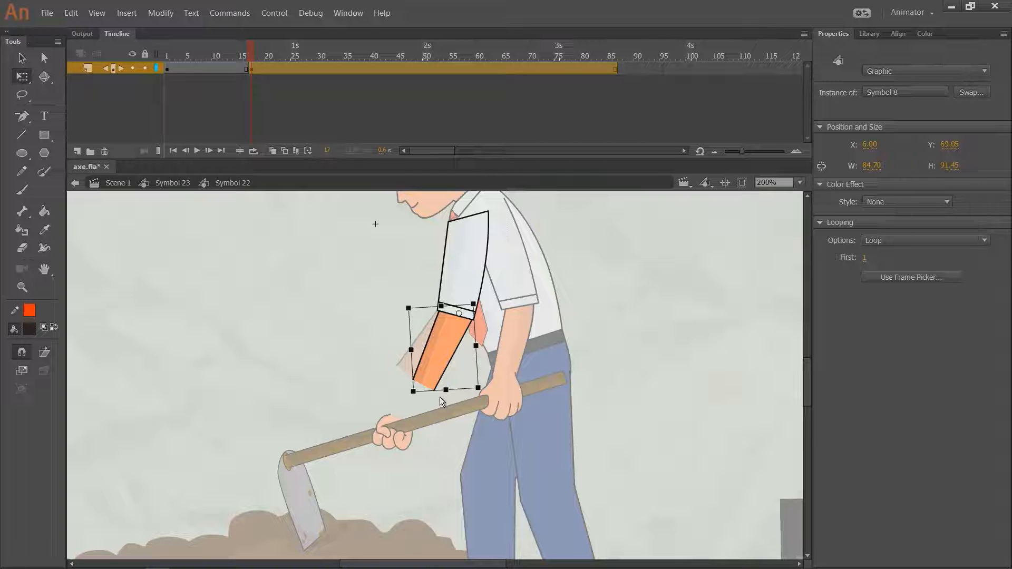
{"action": "key", "text": "v"}
{"action": "left_click", "coordinate": [450, 290], "text": "shift"}
{"action": "left_click_drag", "start_coordinate": [444, 343], "coordinate": [425, 368]}
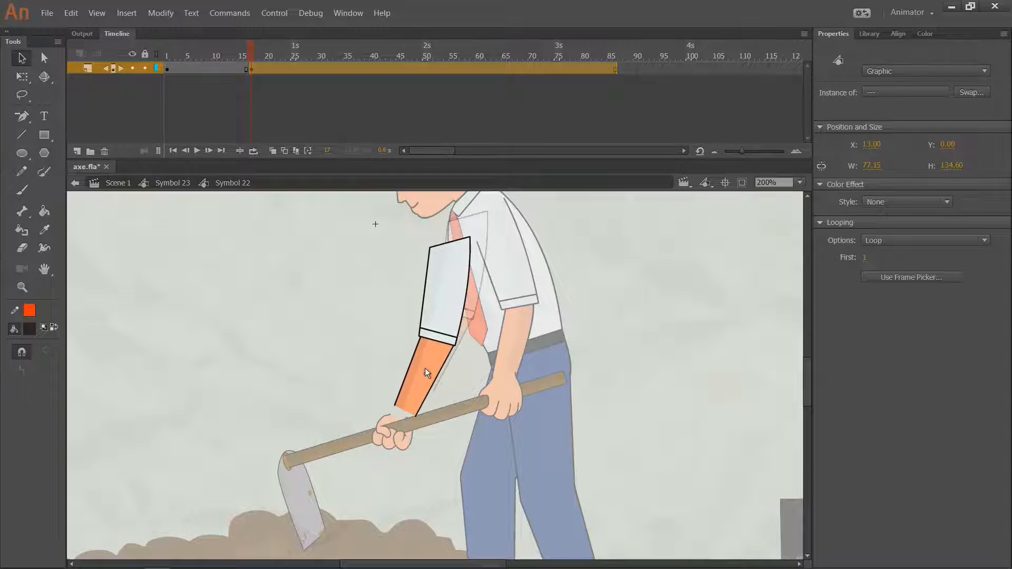
Rotate the far upper sleeve toward the shoulder and fit its cuff over the forearm, placing it at about X 33, Y 15.
{"action": "left_click", "coordinate": [494, 216]}
{"action": "left_click", "coordinate": [457, 258]}
{"action": "key", "text": "q"}
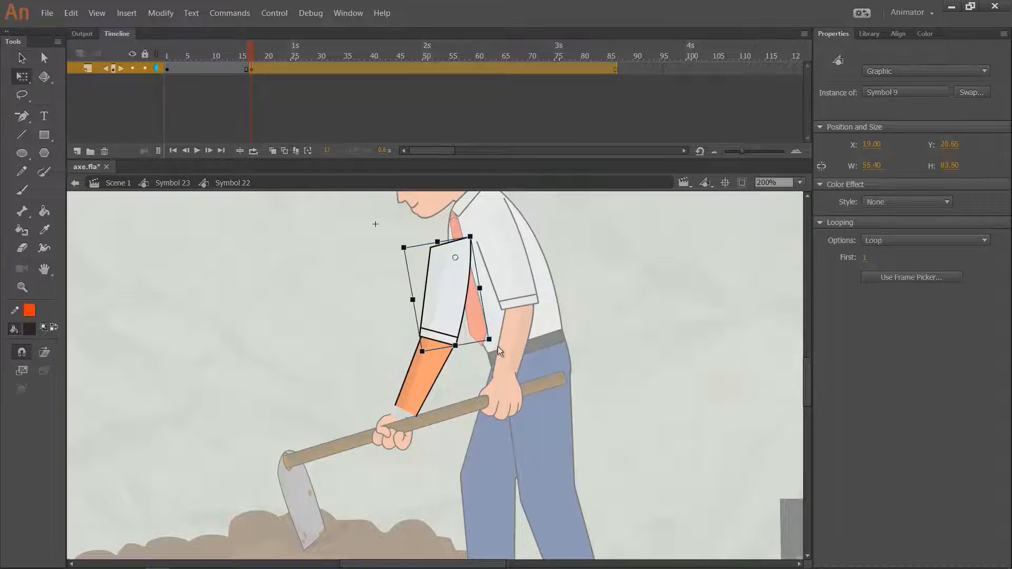
{"action": "left_click_drag", "start_coordinate": [494, 350], "coordinate": [559, 323]}
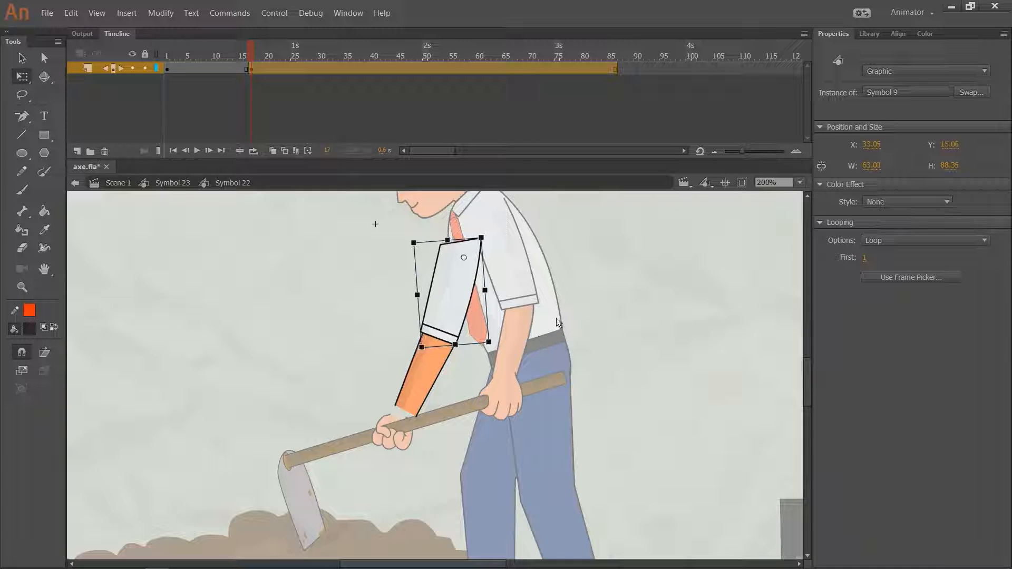
Reshape the far sleeve's artwork inside its group by extending the shoulder corner upward, and return to the far arm's symbol.
{"action": "key", "text": "v"}
{"action": "double_click", "coordinate": [445, 251]}
{"action": "double_click", "coordinate": [442, 256]}
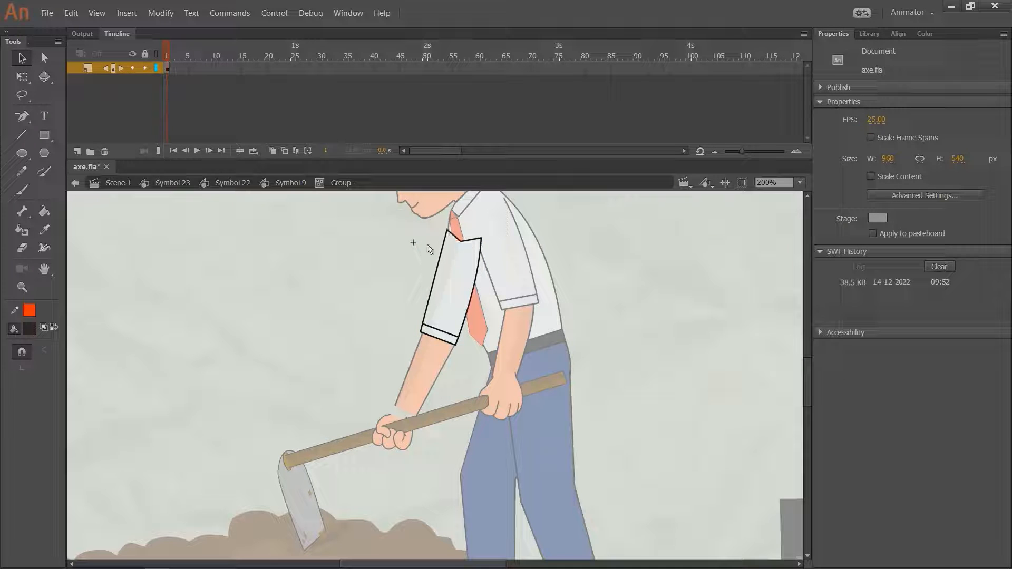
{"action": "double_click", "coordinate": [340, 295]}
{"action": "double_click", "coordinate": [160, 261]}
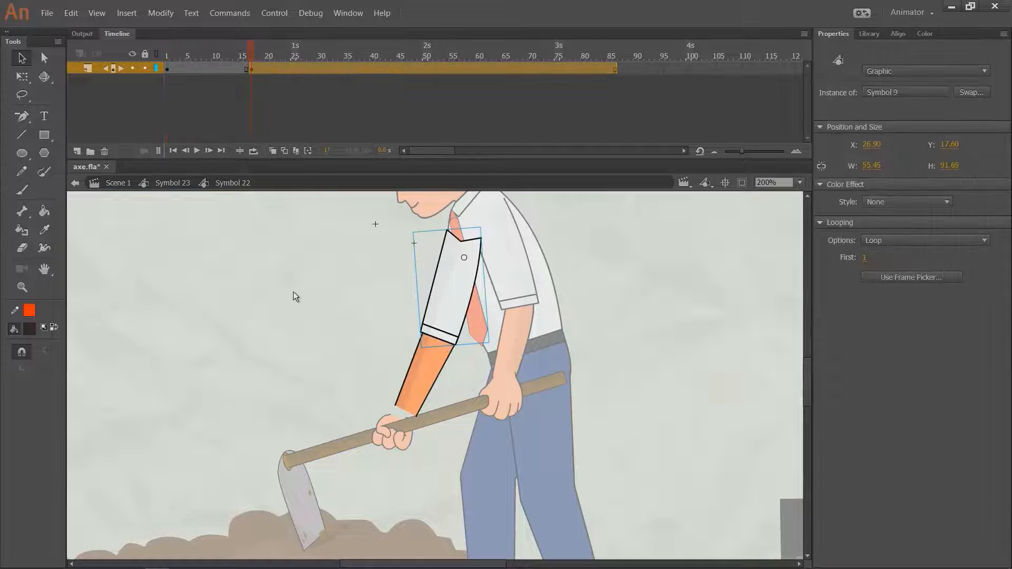
Fine-tune the far forearm's placement between cuff and hand, return to the digging man's symbol, and check the pose at frame 18.
{"action": "left_click", "coordinate": [417, 358]}
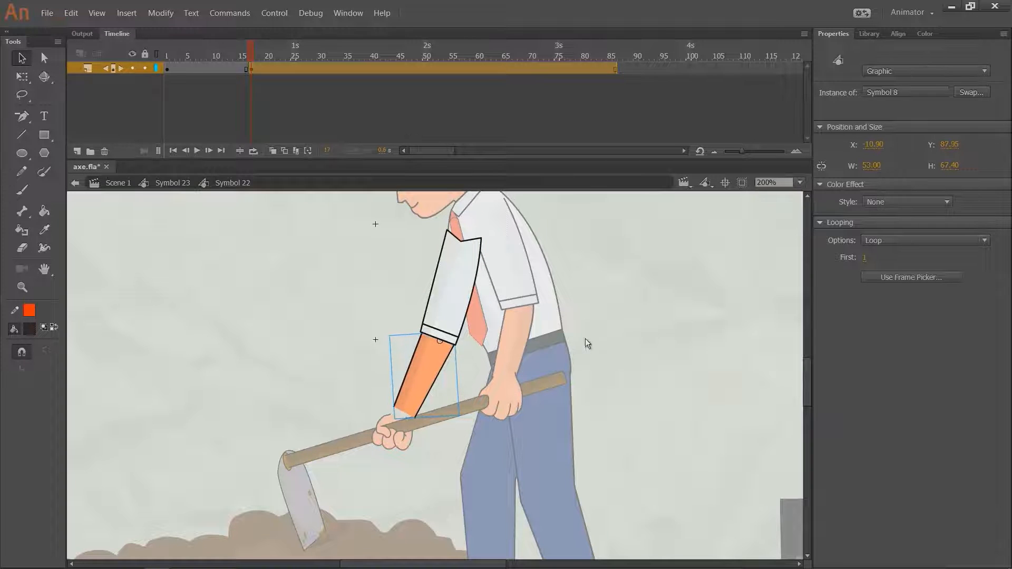
{"action": "left_click", "coordinate": [292, 106]}
{"action": "left_click", "coordinate": [256, 53]}
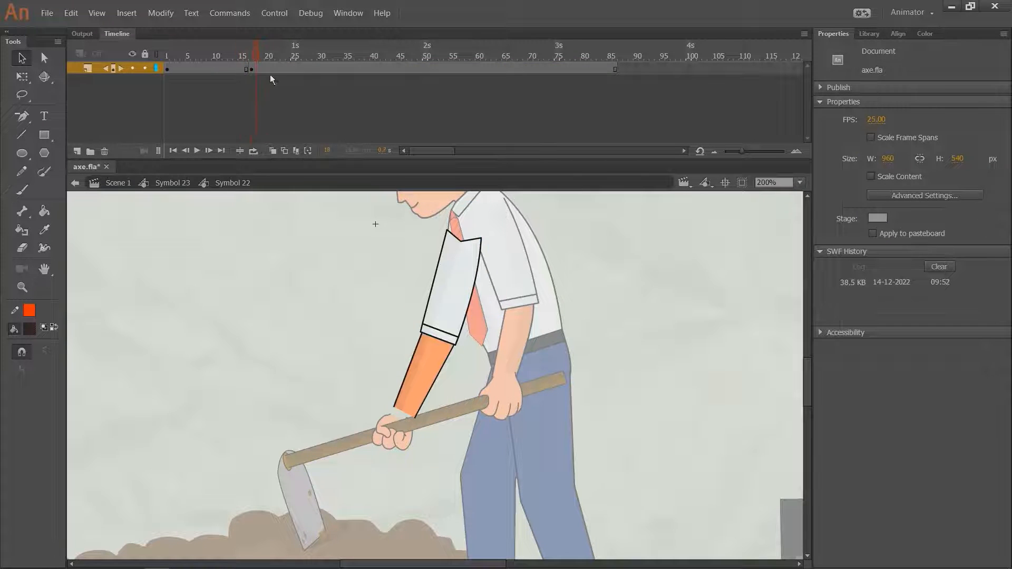
{"action": "double_click", "coordinate": [287, 273]}
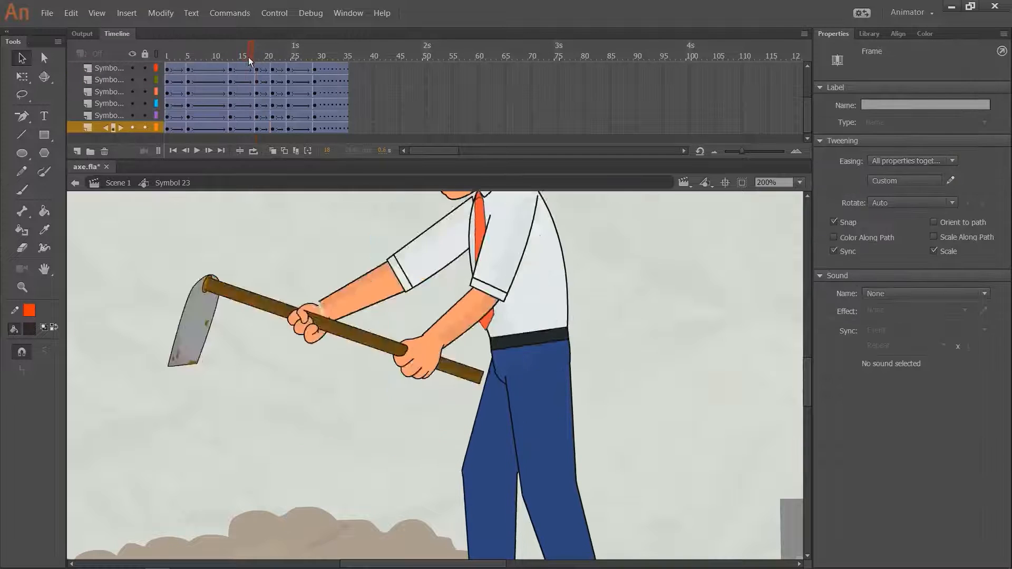
{"action": "left_click_drag", "start_coordinate": [248, 57], "coordinate": [258, 57]}
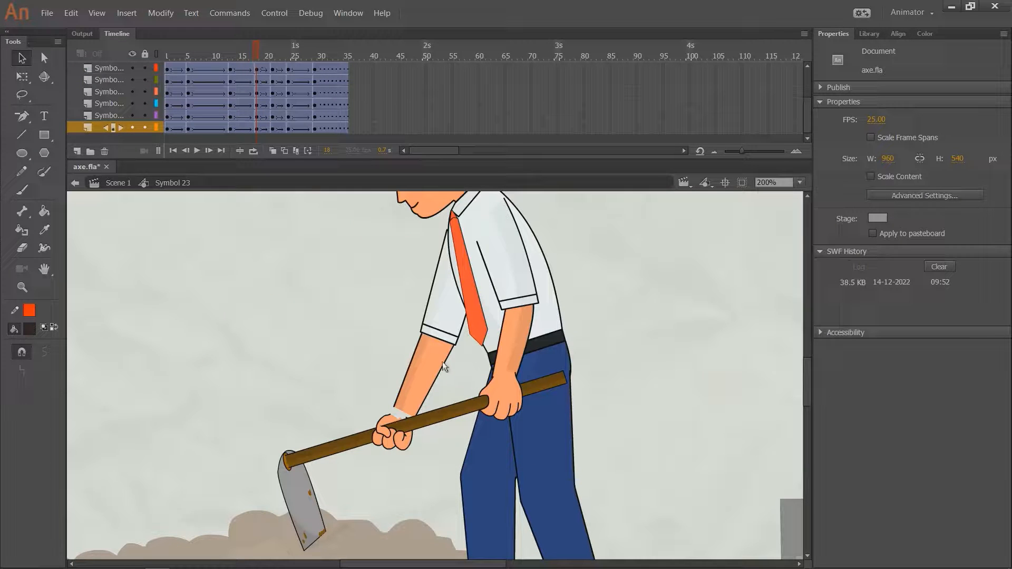
Rotate and slightly lengthen the whole far arm at frame 18 so its wrist meets the hand on the handle.
{"action": "left_click", "coordinate": [435, 428]}
{"action": "key", "text": "q"}
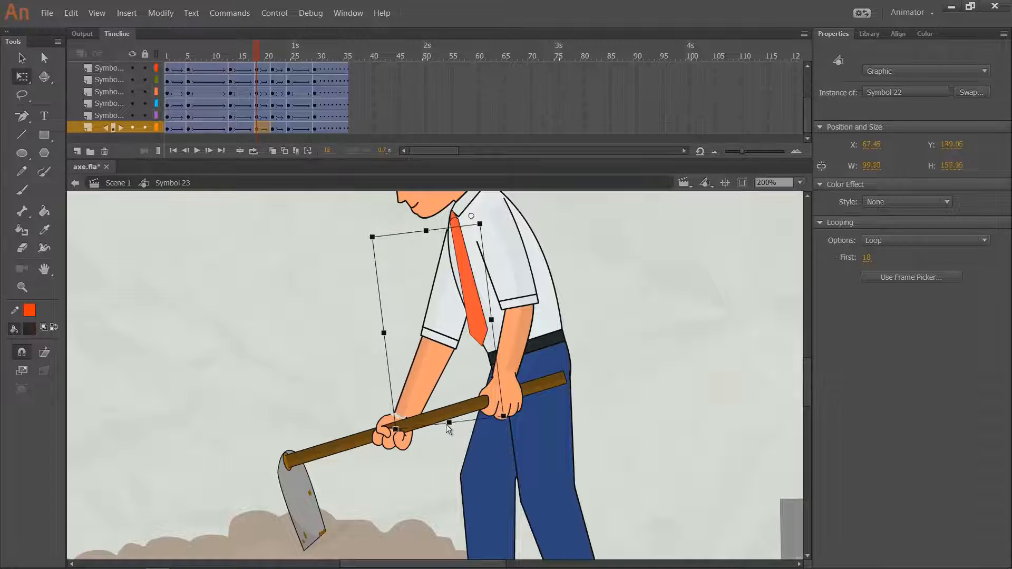
{"action": "left_click_drag", "start_coordinate": [436, 427], "coordinate": [431, 428]}
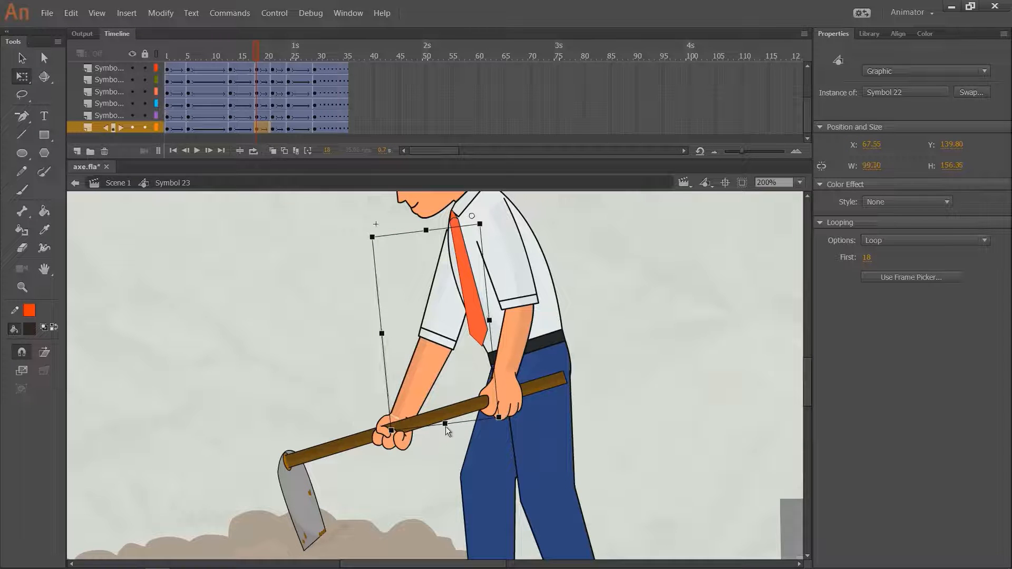
{"action": "left_click", "coordinate": [581, 332]}
Play back the hoe strike with the full stage in view, and save the file.
{"action": "key", "text": "ctrl+1"}
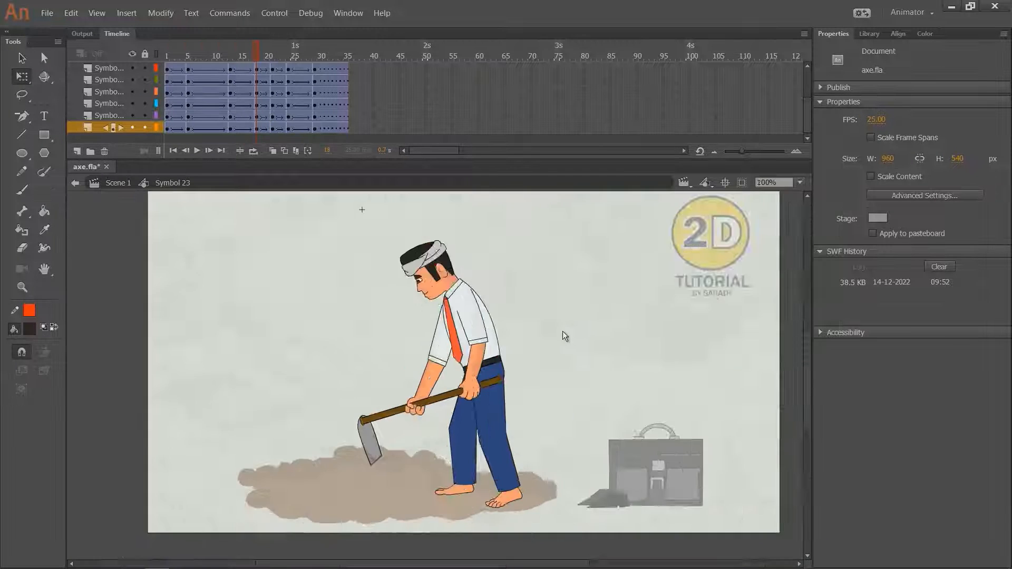
{"action": "key", "text": "ctrl+minus"}
{"action": "mouse_move", "coordinate": [254, 56]}
{"action": "left_mouse_down"}
{"action": "mouse_move", "coordinate": [233, 75]}
{"action": "mouse_move", "coordinate": [258, 71]}
{"action": "left_mouse_up"}
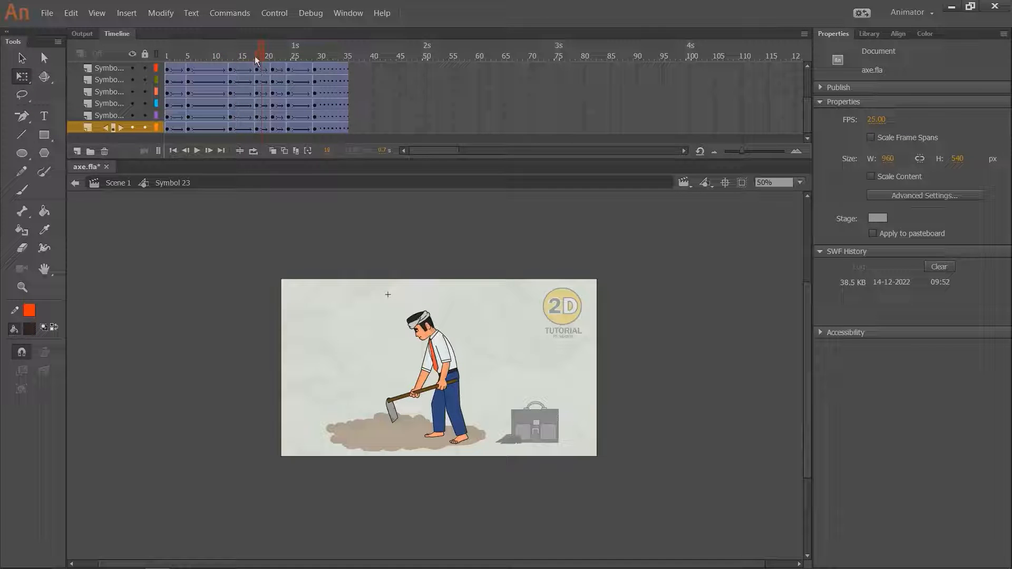
{"action": "key", "text": "Return"}
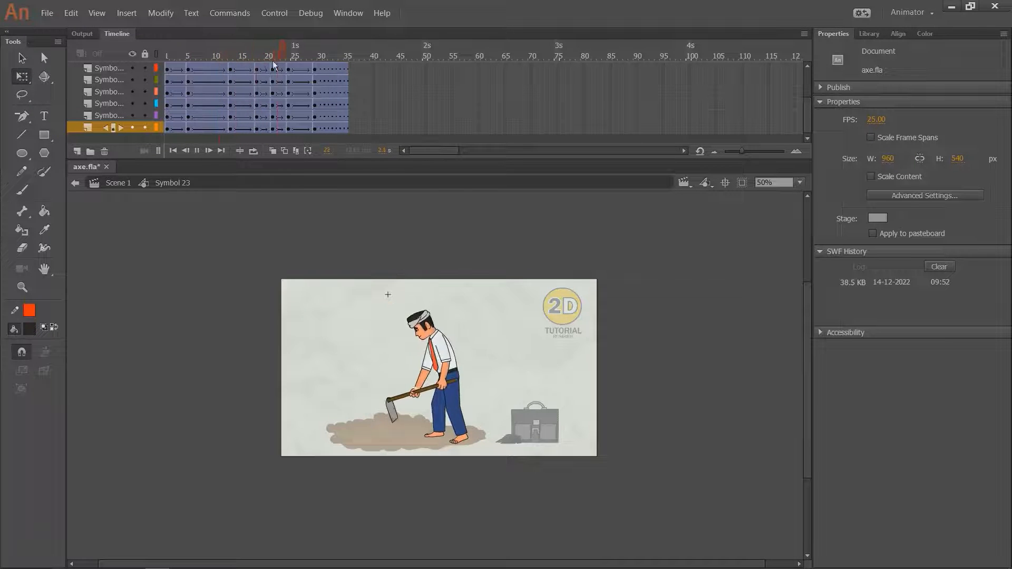
{"action": "key", "text": "ctrl+s"}
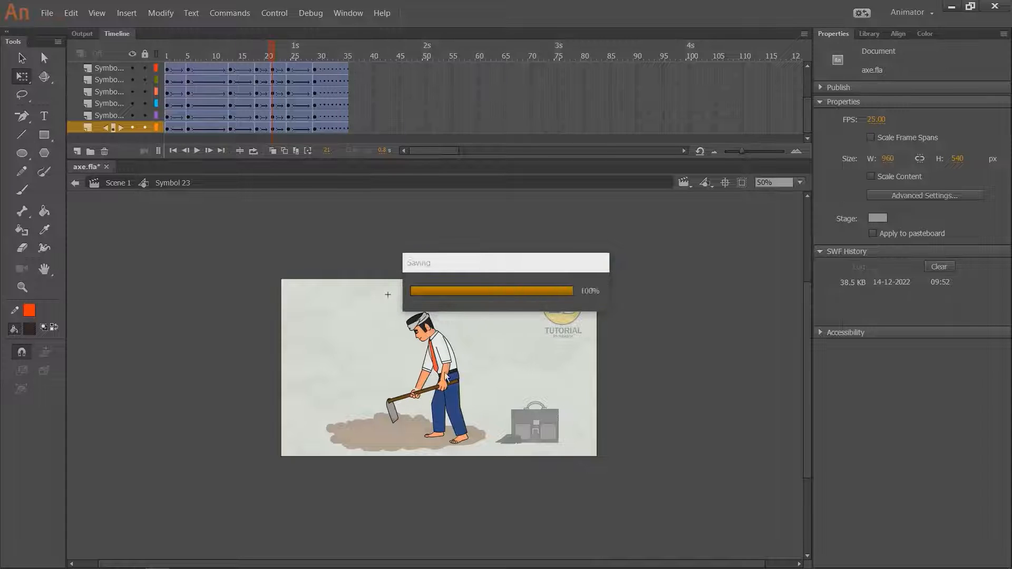
Shift the far arm slightly down and left at frame 21, and rotate and lengthen it until the wrist joins the gripping hand.
{"action": "left_click", "coordinate": [446, 376]}
{"action": "key", "text": "ctrl+="}
{"action": "key", "text": "ctrl+="}
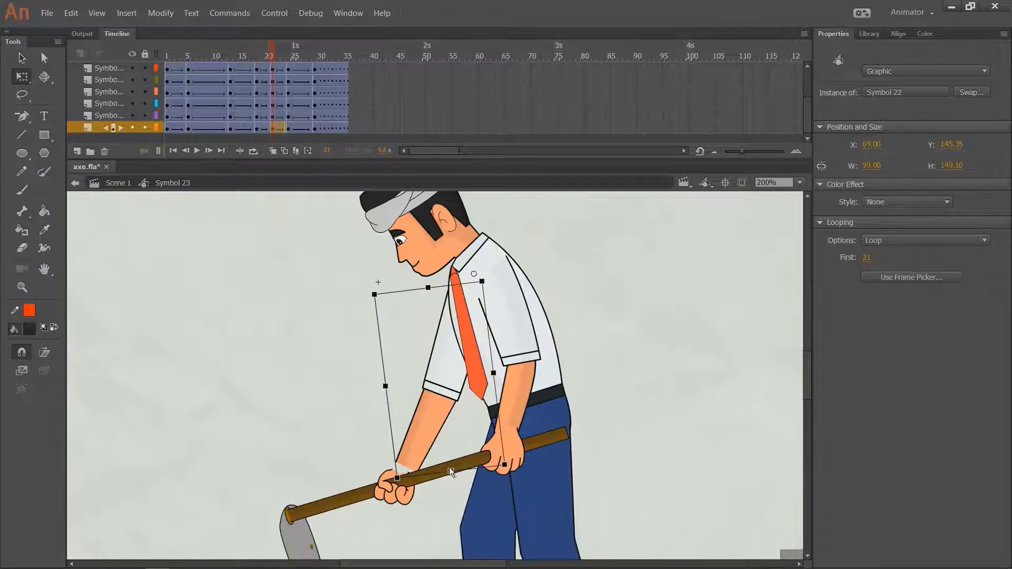
{"action": "key", "text": "Down"}
{"action": "key", "text": "Down"}
{"action": "key", "text": "Down"}
{"action": "key", "text": "Left"}
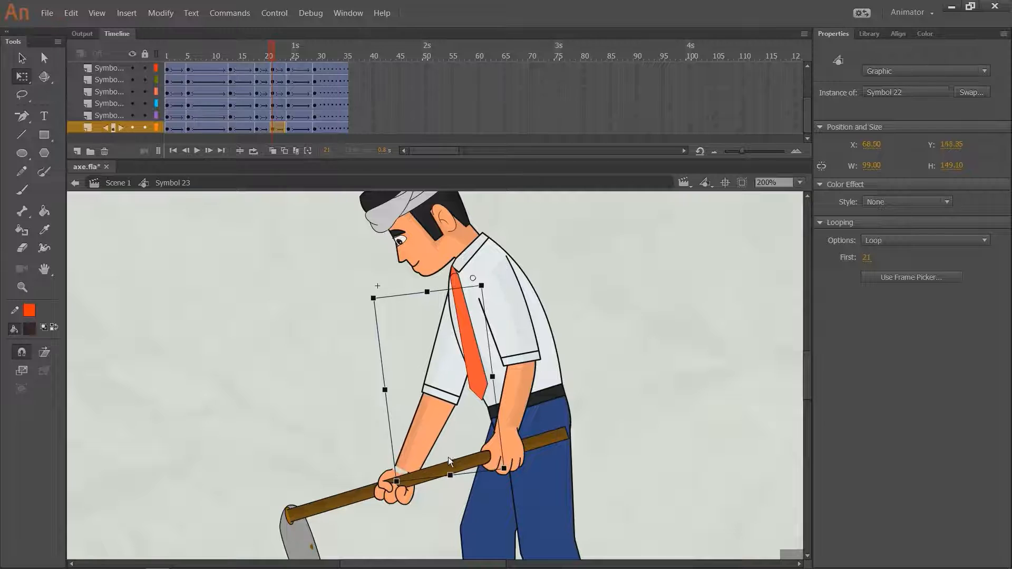
{"action": "key", "text": "Left"}
{"action": "key", "text": "Down"}
{"action": "left_click_drag", "start_coordinate": [449, 476], "coordinate": [434, 488]}
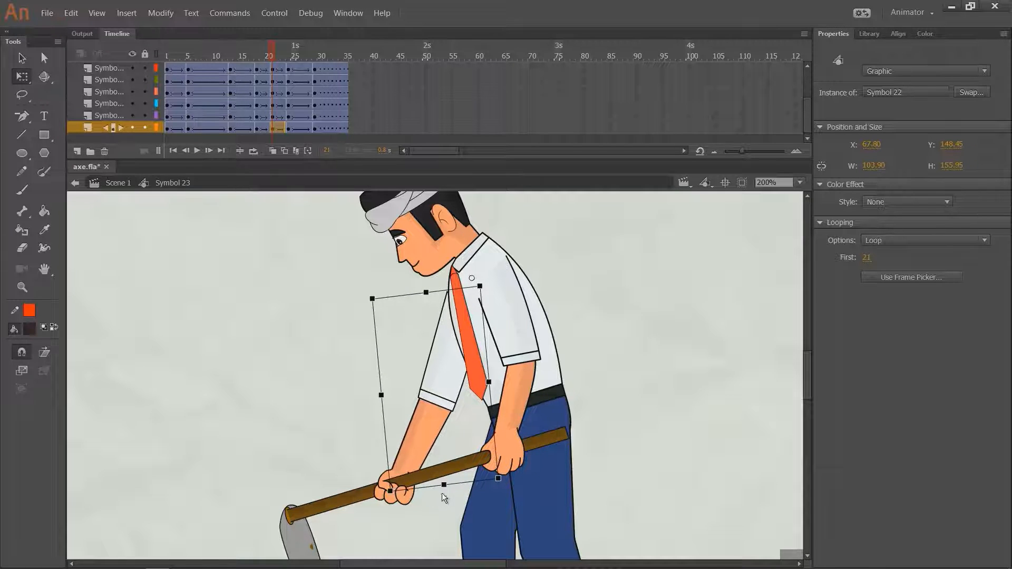
{"action": "left_click", "coordinate": [577, 282]}
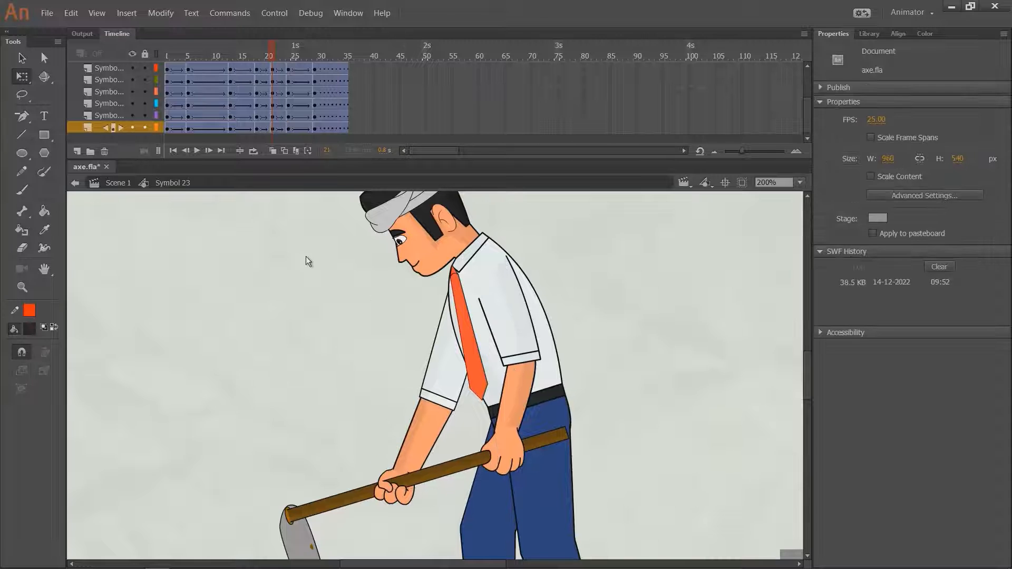
Copy the far arm's corrected frame 18 pose onto its keyframe at frame 24 to close the wrist gap.
{"action": "left_click_drag", "start_coordinate": [307, 257], "coordinate": [275, 177]}
{"action": "left_click_drag", "start_coordinate": [265, 60], "coordinate": [286, 68]}
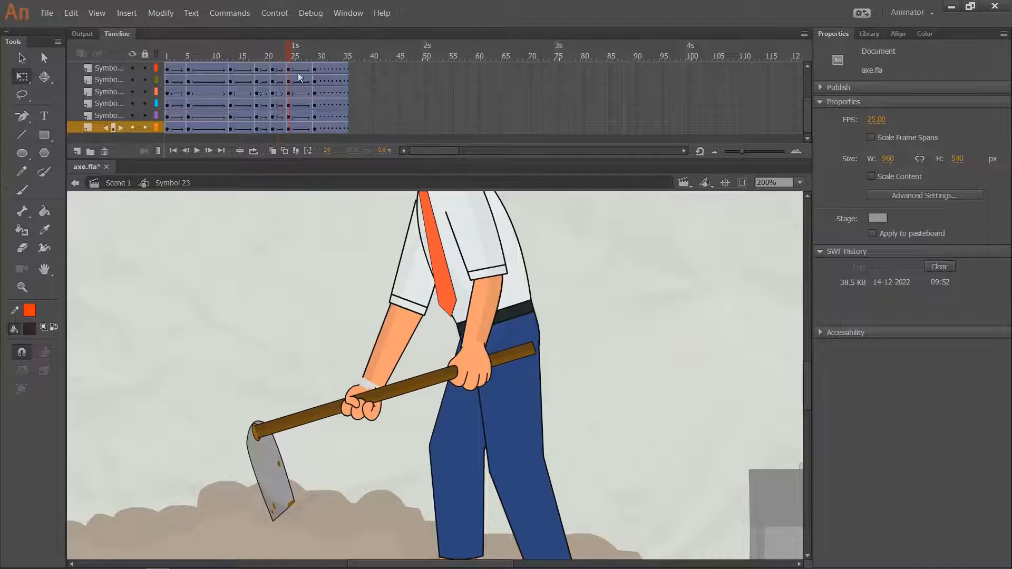
{"action": "left_click", "coordinate": [420, 302]}
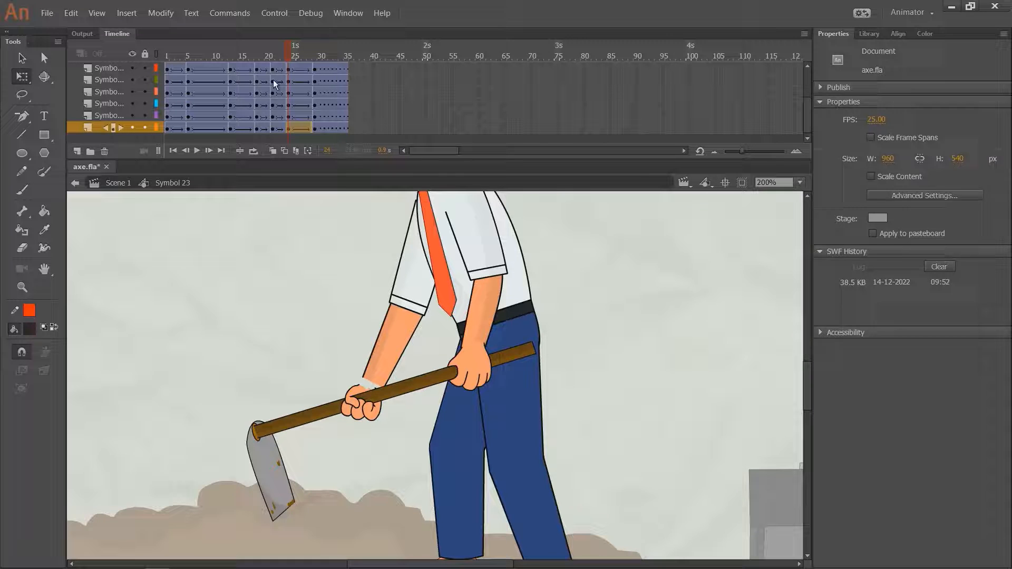
{"action": "left_click", "coordinate": [257, 131]}
{"action": "left_click", "coordinate": [287, 129]}
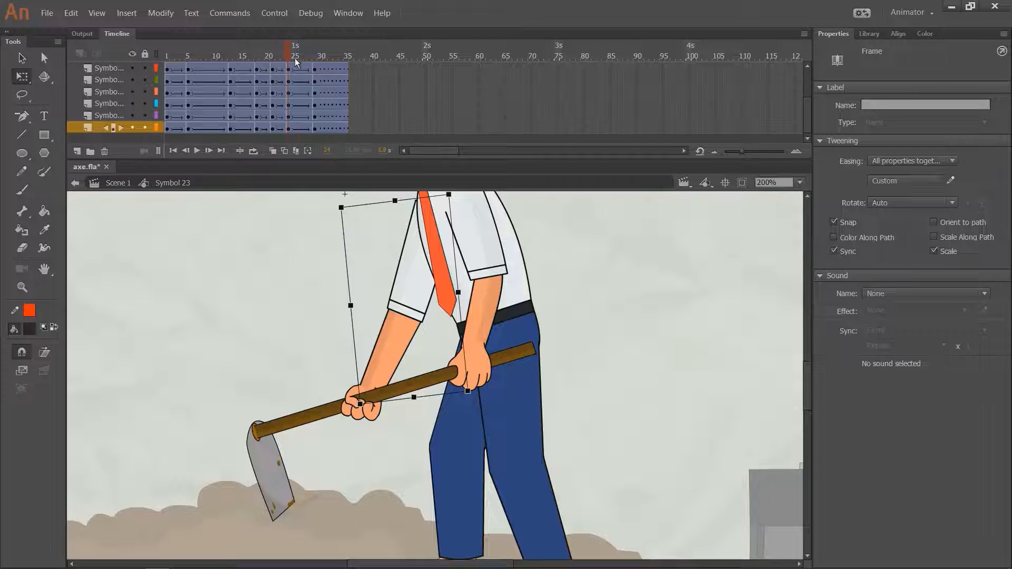
Scrub the digging cycle back to frame 1 and play it through with the whole stage in view.
{"action": "left_click_drag", "start_coordinate": [295, 58], "coordinate": [169, 91]}
{"action": "left_click", "coordinate": [308, 128]}
{"action": "key", "text": "ctrl+minus"}
{"action": "key", "text": "ctrl+minus"}
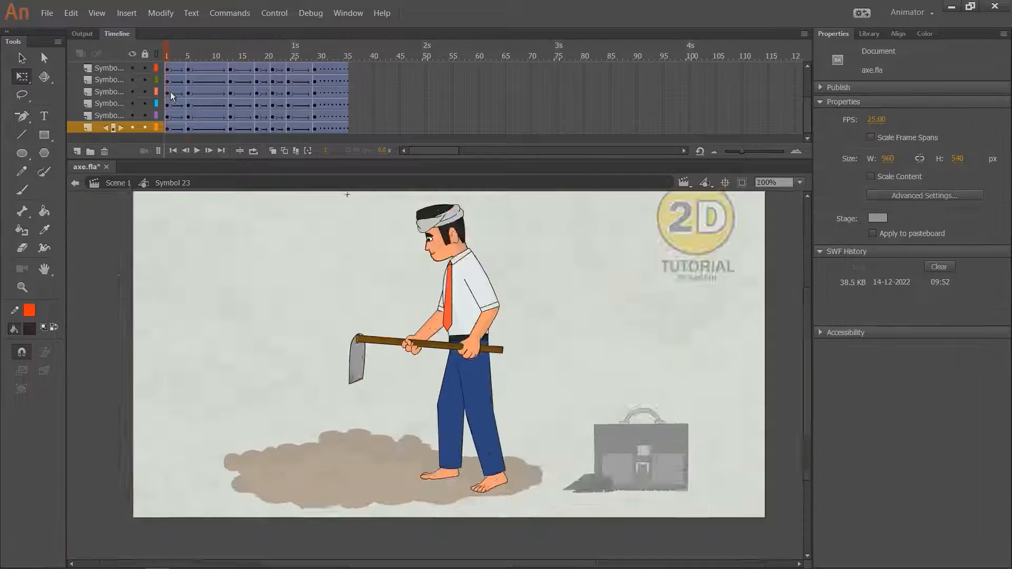
{"action": "key", "text": "Return"}
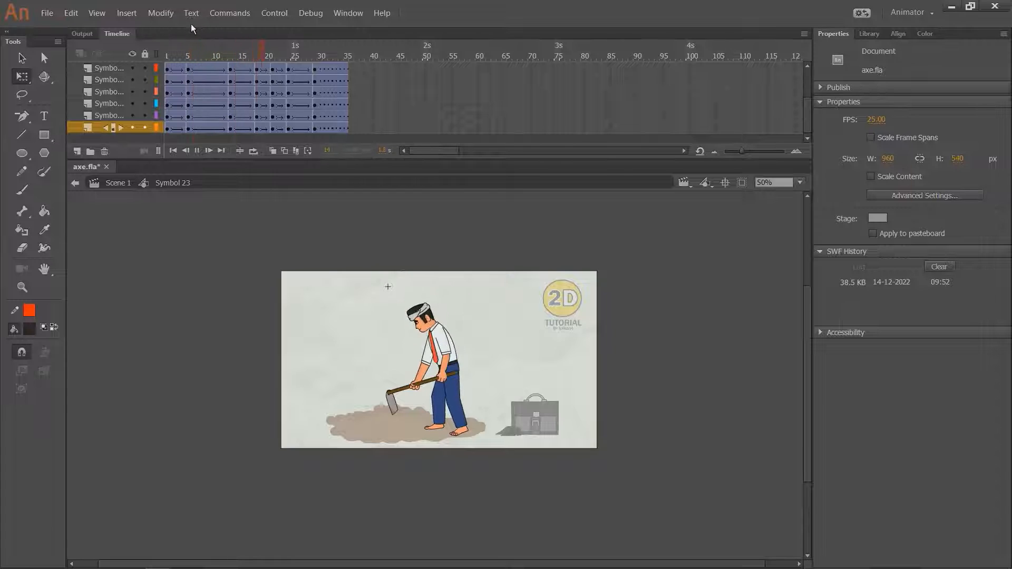
Play the digging cycle, stop at the frame 24 keyframe, select the far arm for close inspection, and save the file.
{"action": "key", "text": "Return"}
{"action": "left_click_drag", "start_coordinate": [268, 58], "coordinate": [288, 58]}
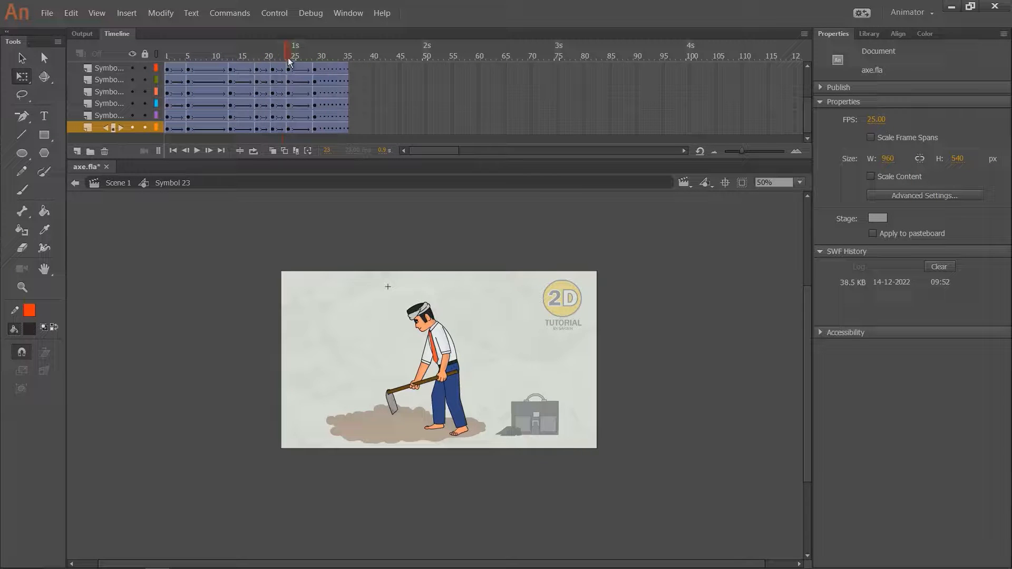
{"action": "key", "text": "v"}
{"action": "left_click", "coordinate": [426, 362]}
{"action": "key", "text": "ctrl+equal"}
{"action": "key", "text": "ctrl+equal"}
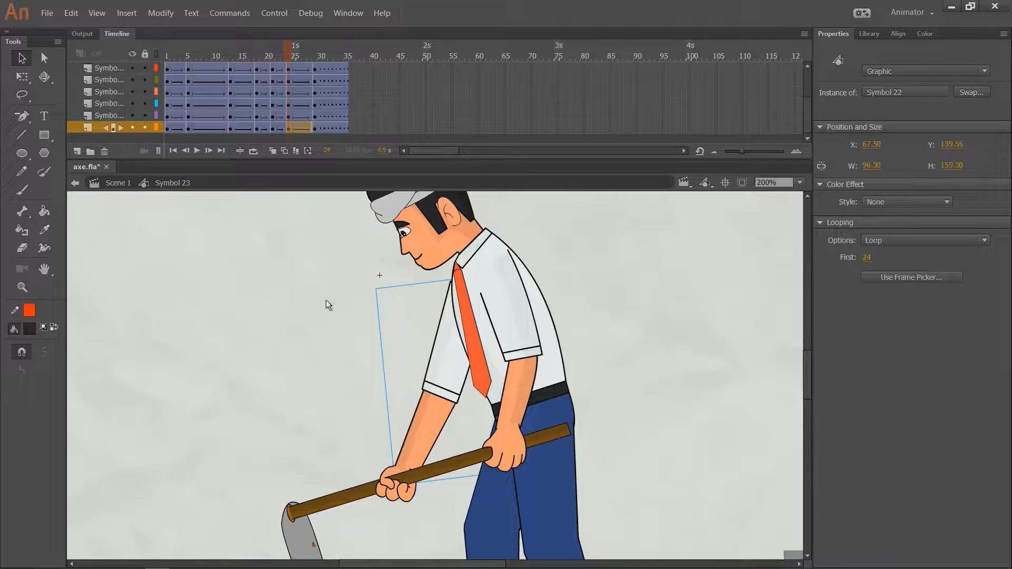
{"action": "scroll", "coordinate": [326, 300], "scroll_direction": "down", "scroll_amount": 1}
{"action": "key", "text": "ctrl+s"}
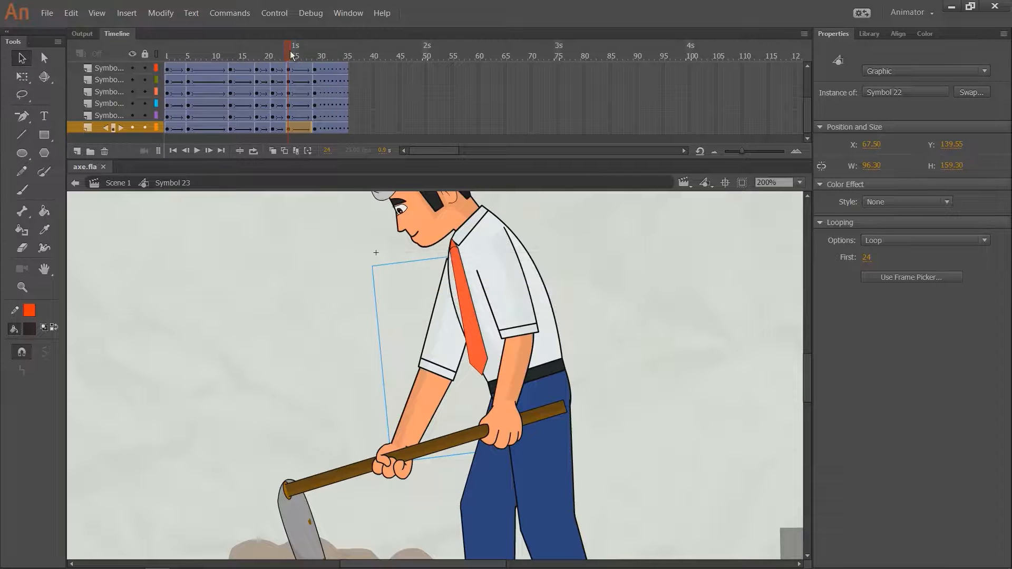
Inside the far arm's symbol, copy the bent arm pose from frame 12 to frame 25, and return to frame 24 of the man's symbol.
{"action": "left_click_drag", "start_coordinate": [290, 51], "coordinate": [290, 50]}
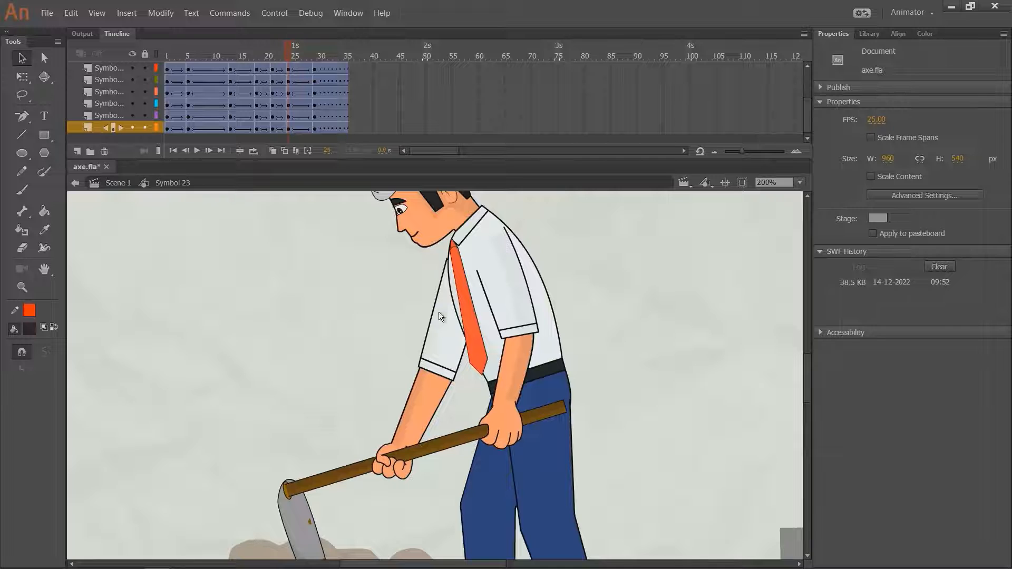
{"action": "double_click", "coordinate": [426, 382]}
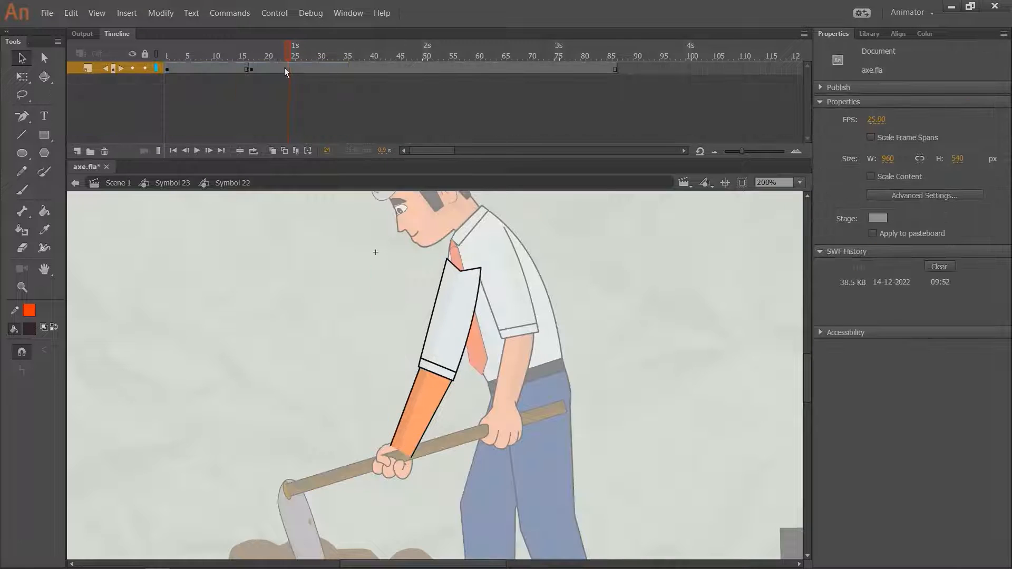
{"action": "left_click", "coordinate": [225, 70]}
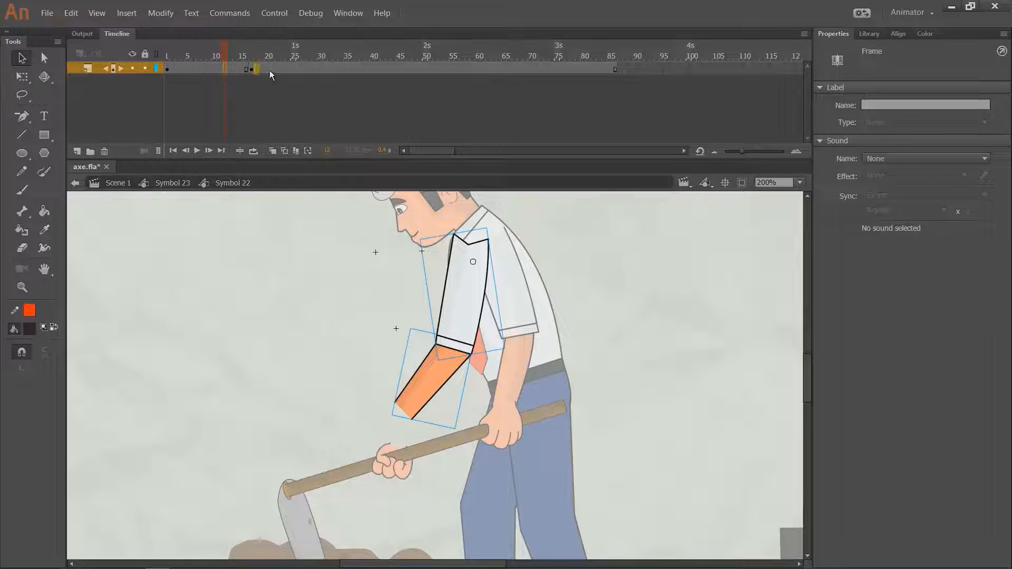
{"action": "left_click", "coordinate": [295, 71]}
{"action": "double_click", "coordinate": [299, 250]}
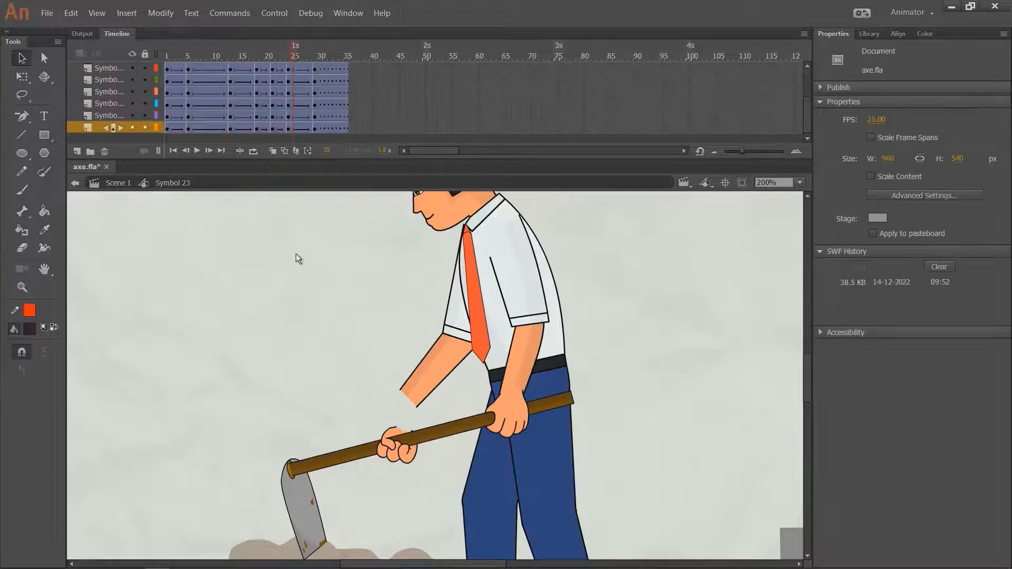
{"action": "left_click", "coordinate": [288, 55]}
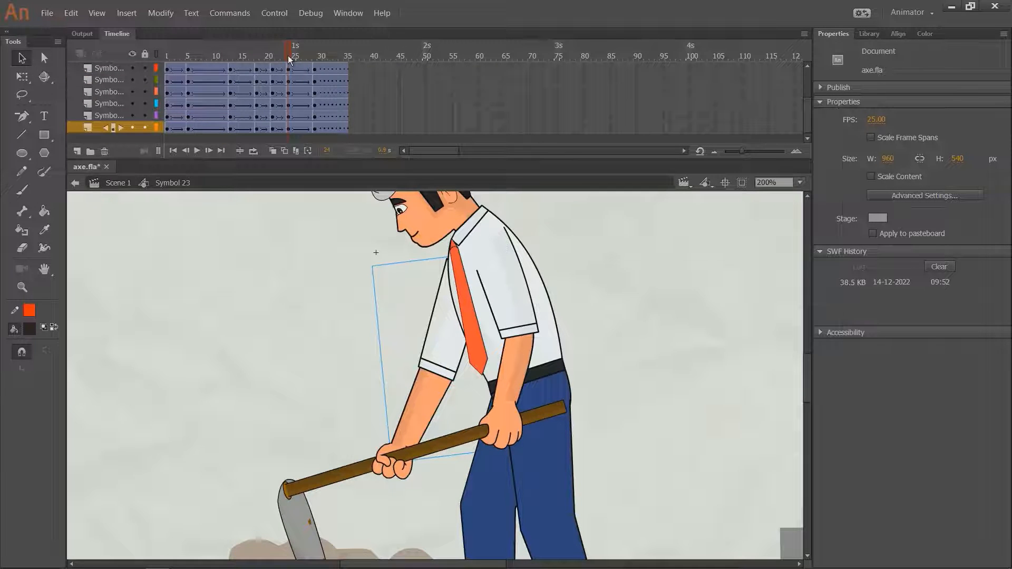
Inside the near arm and hoe symbol, copy the level hoe pose from frame 13 to frame 25, and check frame 24 of the cycle.
{"action": "left_click", "coordinate": [502, 422]}
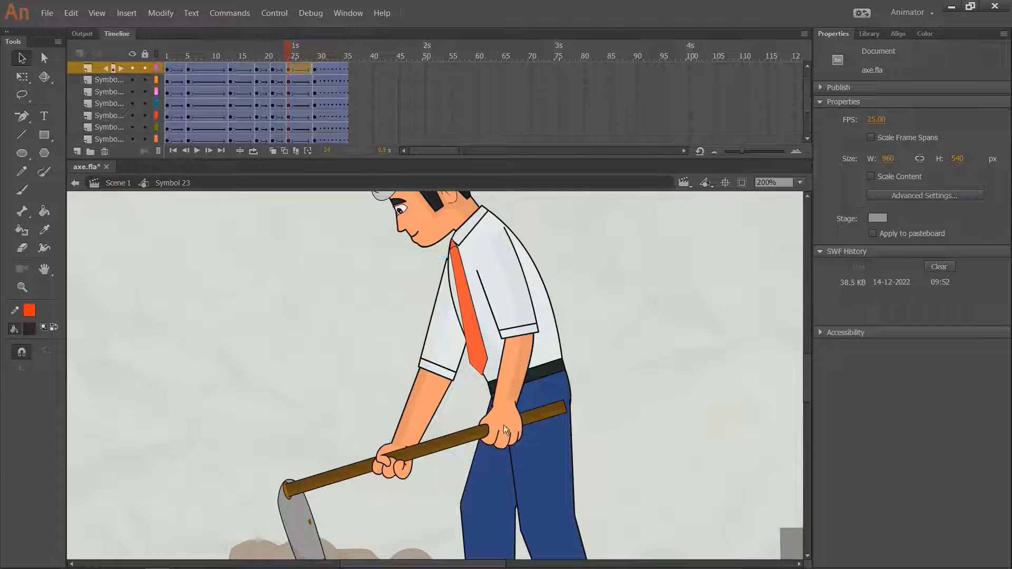
{"action": "double_click", "coordinate": [501, 427]}
{"action": "left_click", "coordinate": [230, 56]}
{"action": "left_click", "coordinate": [230, 70]}
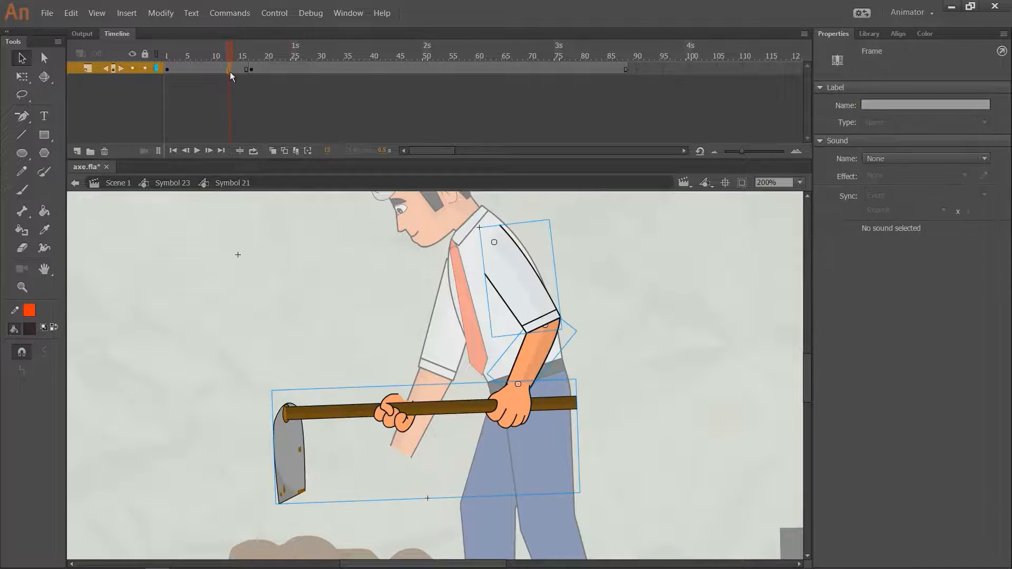
{"action": "double_click", "coordinate": [321, 257]}
{"action": "mouse_move", "coordinate": [289, 55]}
{"action": "left_mouse_down"}
{"action": "mouse_move", "coordinate": [318, 62]}
{"action": "mouse_move", "coordinate": [288, 64]}
{"action": "left_mouse_up"}
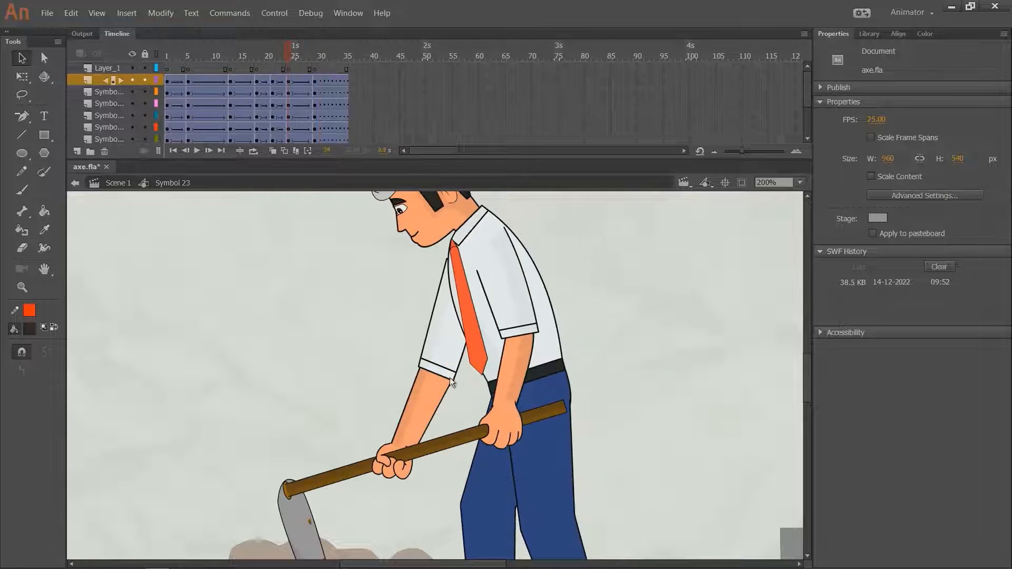
{"action": "left_click", "coordinate": [499, 311]}
Remove and recreate the classic tween on the far arm's layer across frames 26 to 30.
{"action": "left_click", "coordinate": [302, 128]}
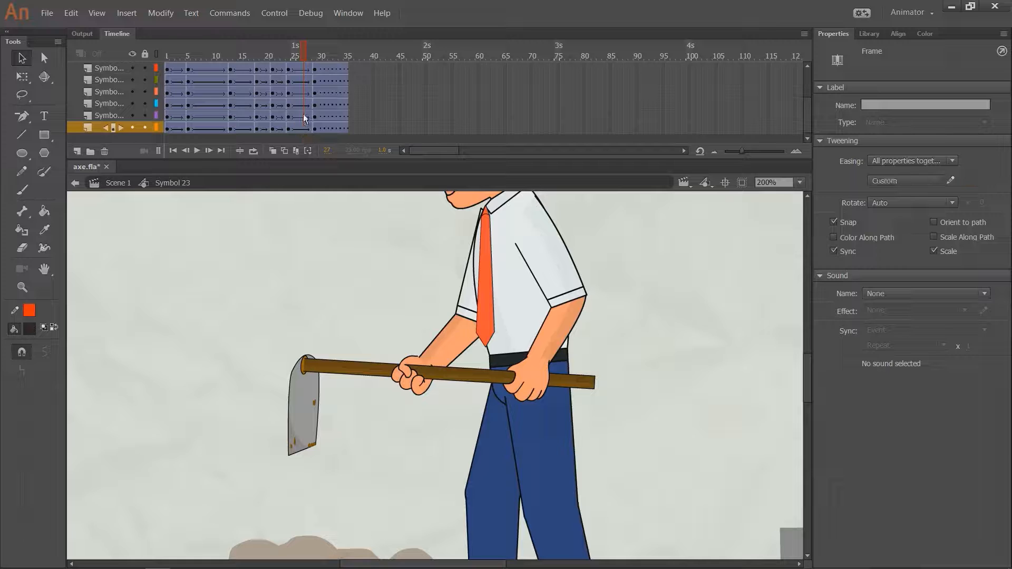
{"action": "left_click", "coordinate": [303, 114]}
{"action": "left_click", "coordinate": [295, 112]}
{"action": "left_click", "coordinate": [300, 129]}
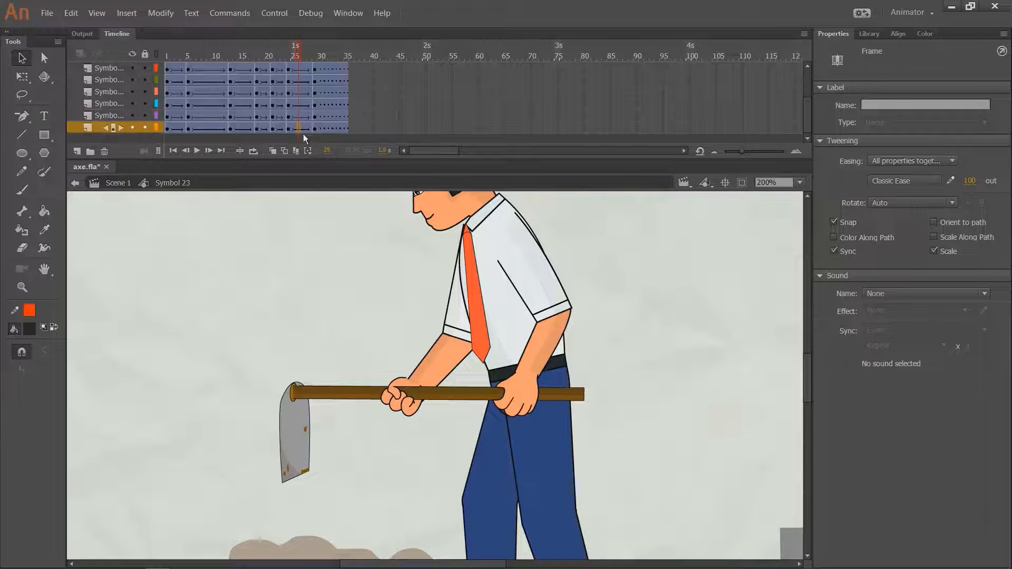
{"action": "right_click", "coordinate": [315, 127]}
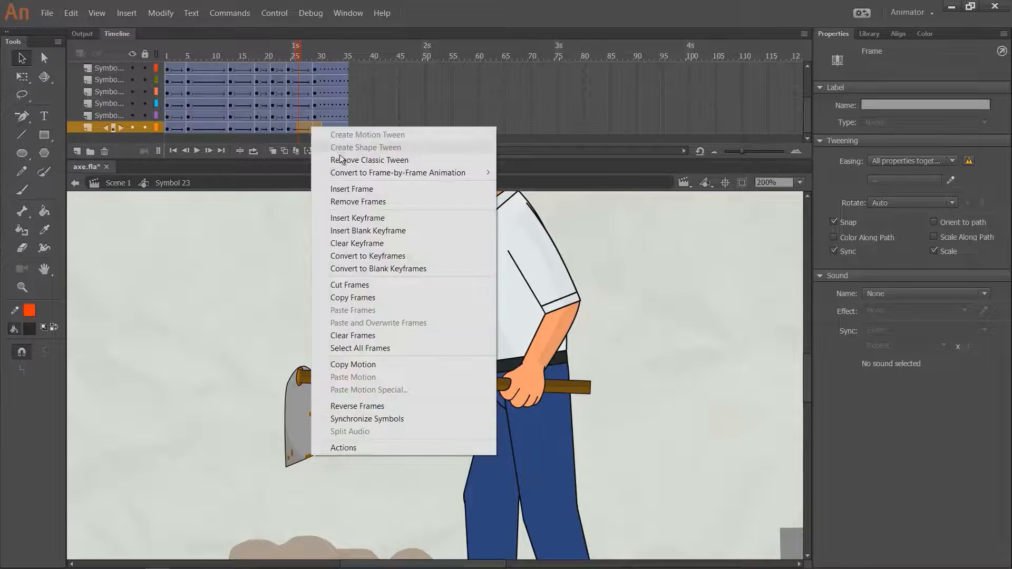
{"action": "left_click", "coordinate": [348, 160]}
{"action": "right_click", "coordinate": [316, 131]}
{"action": "left_click", "coordinate": [348, 160]}
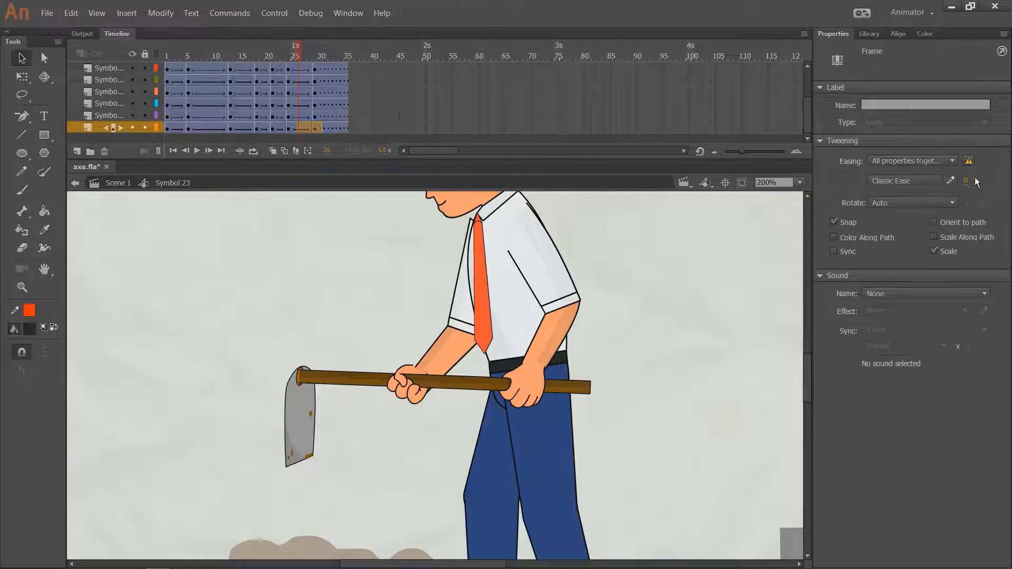
Play back the digging cycle with the whole figure in view to check the lift after the strike.
{"action": "mouse_move", "coordinate": [307, 54]}
{"action": "left_mouse_down"}
{"action": "mouse_move", "coordinate": [289, 56]}
{"action": "mouse_move", "coordinate": [299, 58]}
{"action": "left_mouse_up"}
{"action": "key", "text": "Return"}
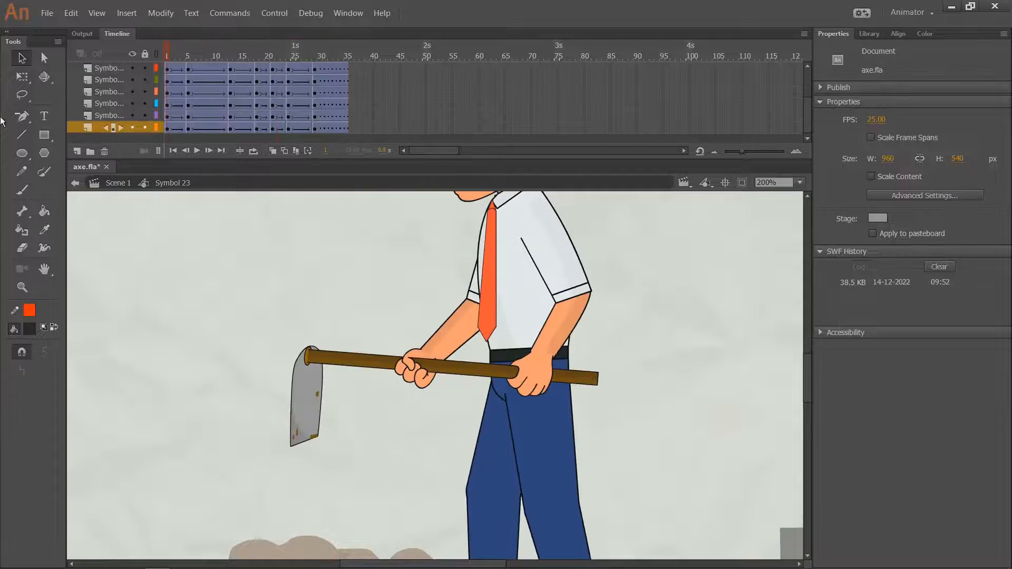
{"action": "key", "text": "ctrl+1"}
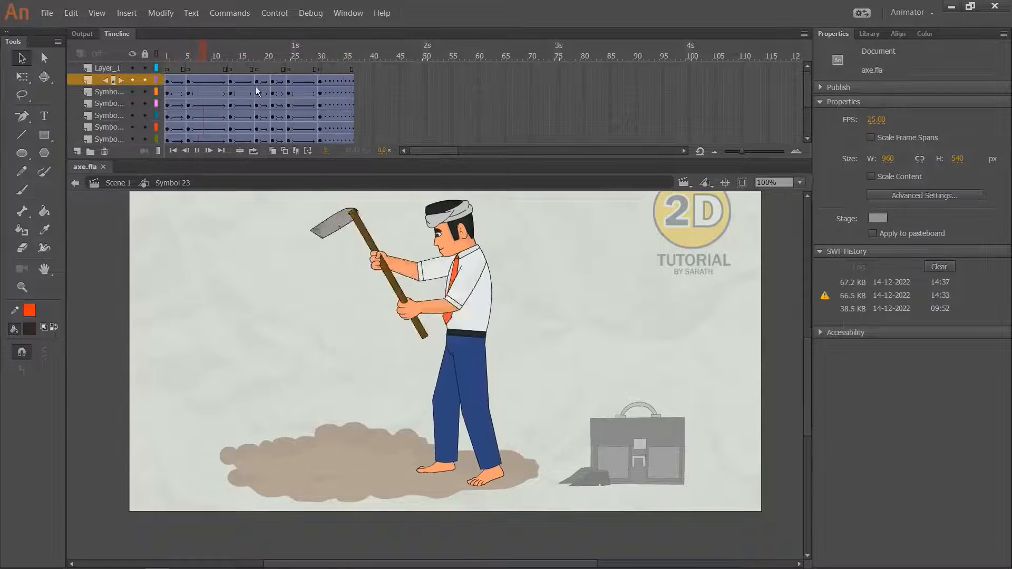
Insert frames on all layers after the frame 21 keyframe so the lift keyframe moves from frame 24 to frame 27.
{"action": "mouse_move", "coordinate": [294, 57]}
{"action": "left_mouse_down"}
{"action": "mouse_move", "coordinate": [258, 65]}
{"action": "mouse_move", "coordinate": [281, 75]}
{"action": "mouse_move", "coordinate": [305, 59]}
{"action": "mouse_move", "coordinate": [295, 60]}
{"action": "left_mouse_up"}
{"action": "key", "text": "F5"}
{"action": "key", "text": "F5"}
{"action": "key", "text": "F5"}
{"action": "key", "text": "F5"}
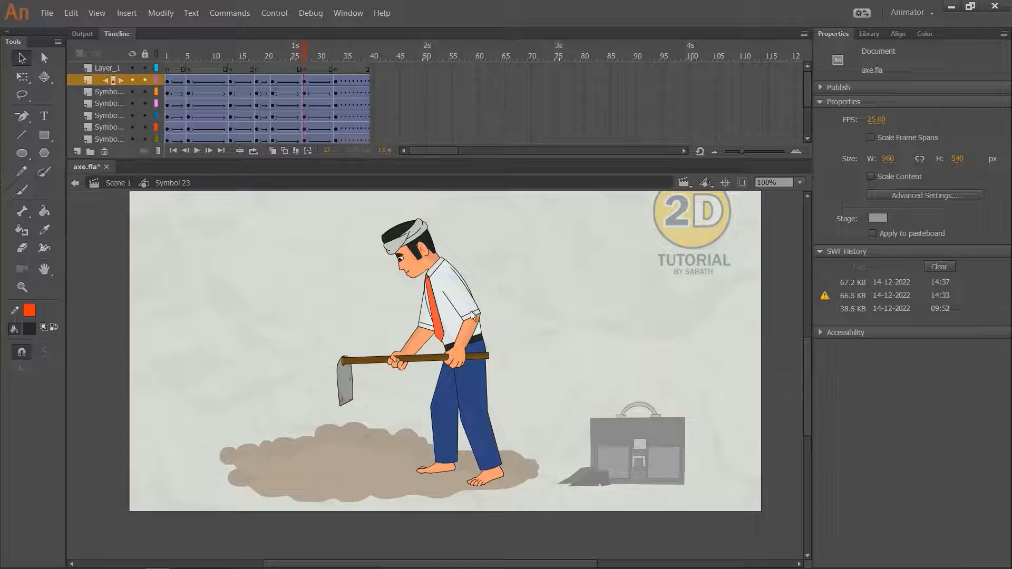
Inside the near arm and hoe symbol, extend the lowered hoe pose by three frames so the next keyframe falls on frame 28.
{"action": "left_click", "coordinate": [465, 337]}
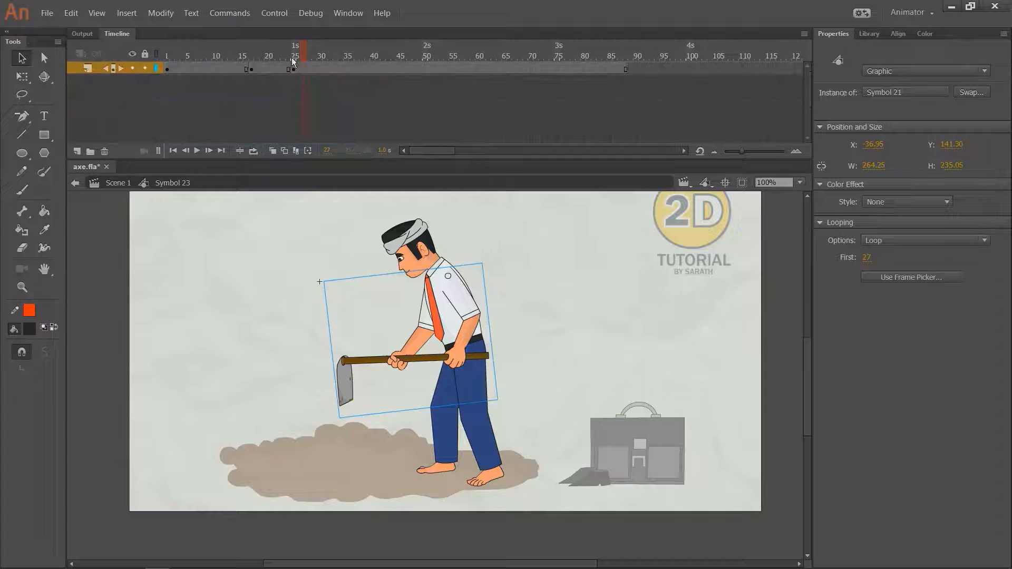
{"action": "double_click", "coordinate": [466, 337]}
{"action": "left_click_drag", "start_coordinate": [283, 55], "coordinate": [293, 57]}
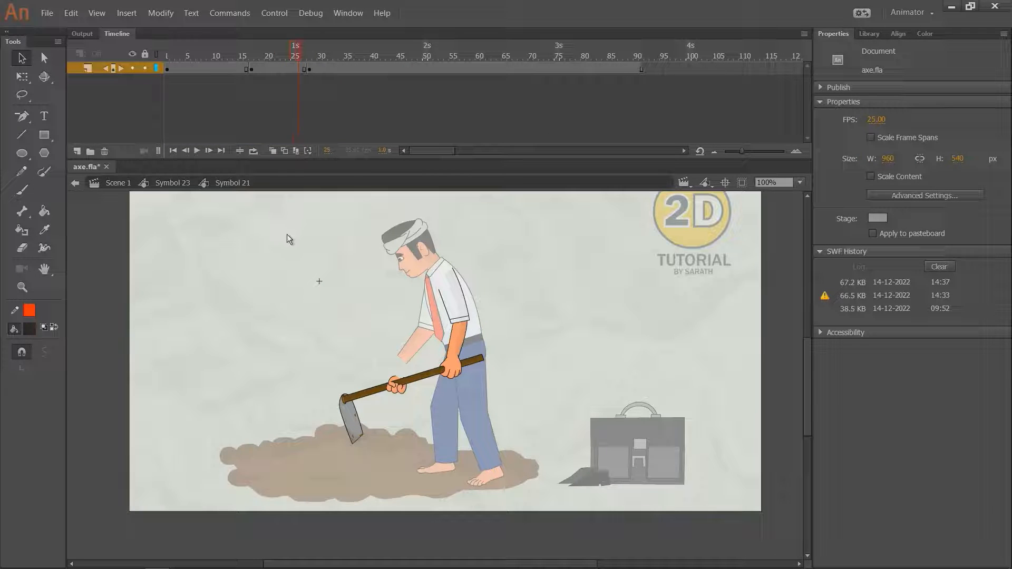
{"action": "double_click", "coordinate": [287, 234]}
Extend the far arm's straight pose through frame 27 inside its symbol so it meets the gripping hand, and save the file.
{"action": "left_click", "coordinate": [308, 55]}
{"action": "left_click_drag", "start_coordinate": [308, 55], "coordinate": [304, 56]}
{"action": "left_click", "coordinate": [411, 349]}
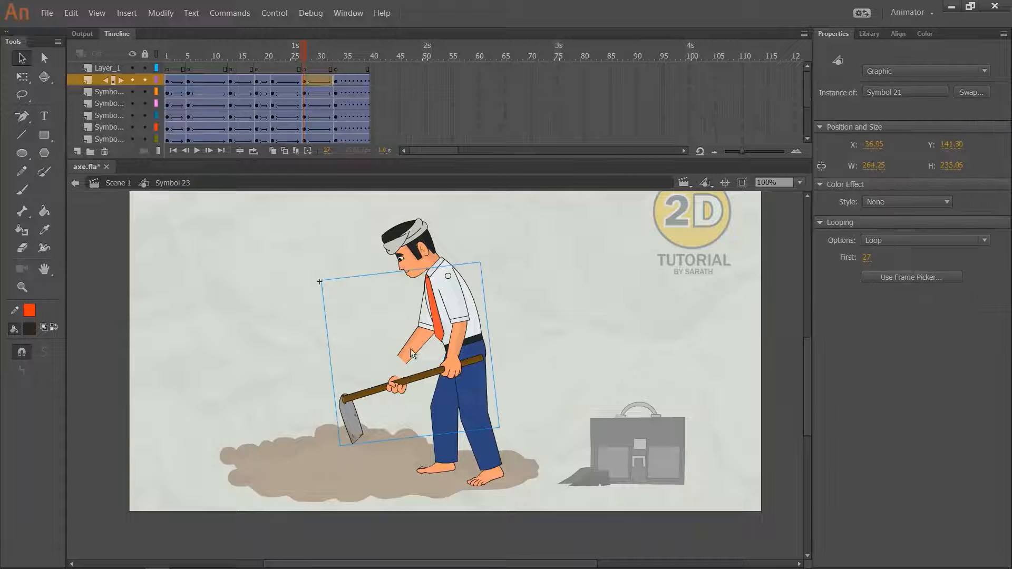
{"action": "left_click", "coordinate": [419, 340]}
{"action": "double_click", "coordinate": [417, 340]}
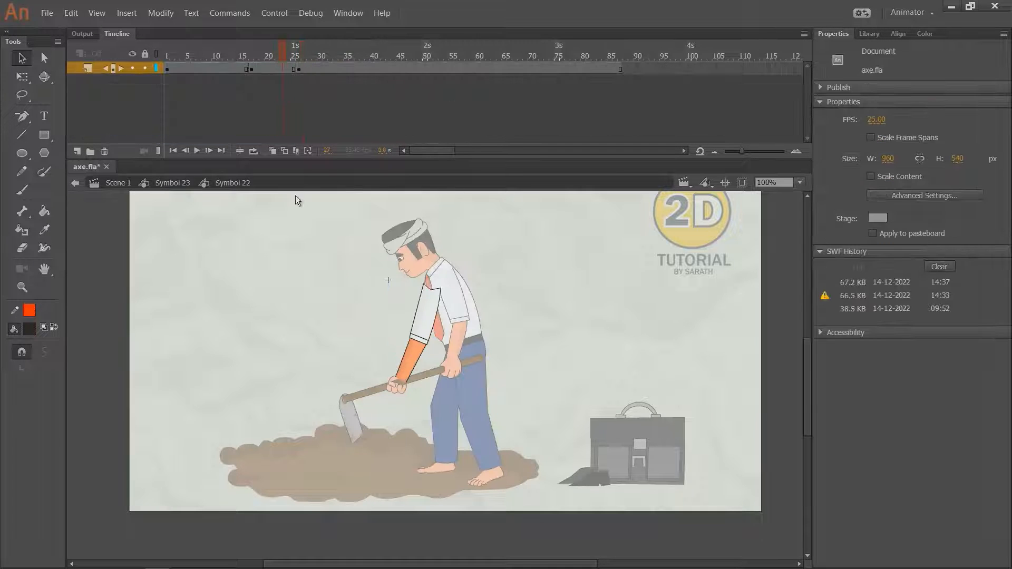
{"action": "double_click", "coordinate": [278, 234]}
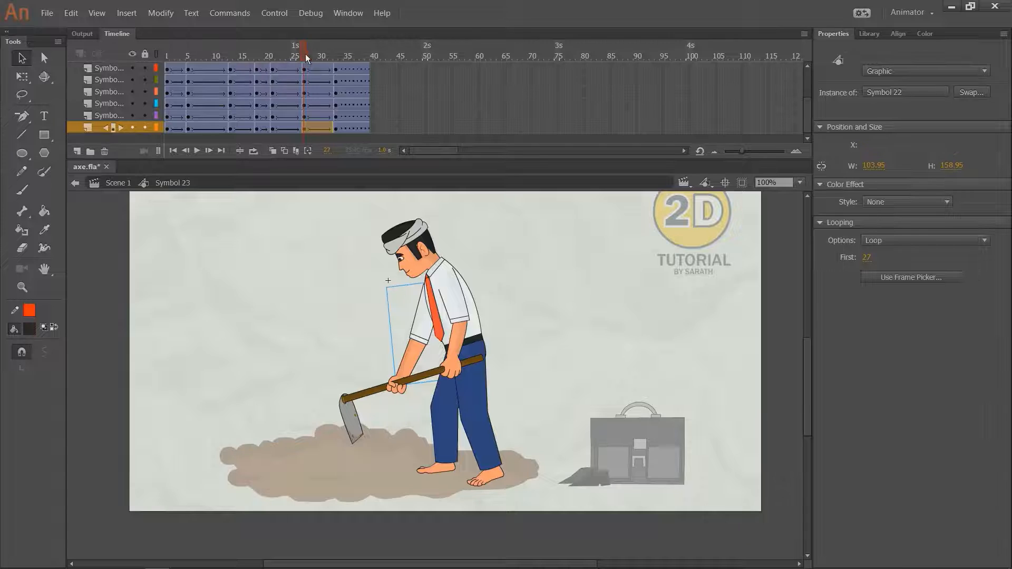
{"action": "left_click_drag", "start_coordinate": [305, 54], "coordinate": [304, 84]}
{"action": "key", "text": "ctrl+s"}
At frame 27, rotate both arms and the hoe together about the shoulder so the blade swings back toward the man.
{"action": "left_click", "coordinate": [407, 371]}
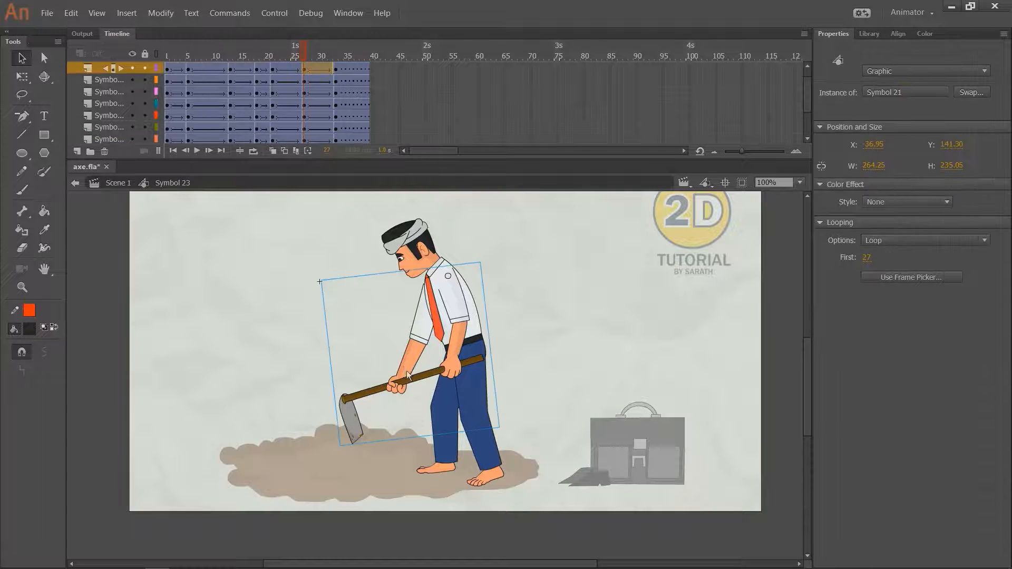
{"action": "key", "text": "q"}
{"action": "left_click_drag", "start_coordinate": [413, 354], "coordinate": [448, 275]}
{"action": "left_click_drag", "start_coordinate": [507, 446], "coordinate": [533, 439]}
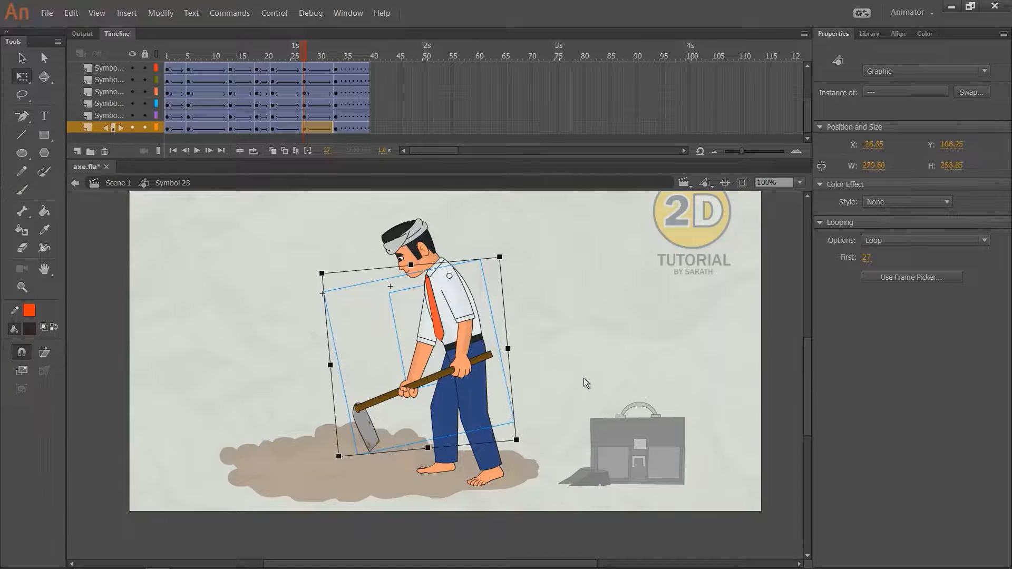
{"action": "left_click", "coordinate": [584, 376]}
Skew both arms and the hoe slightly upward on the blade side at frame 27, and fine-tune their rotation.
{"action": "left_click", "coordinate": [464, 340]}
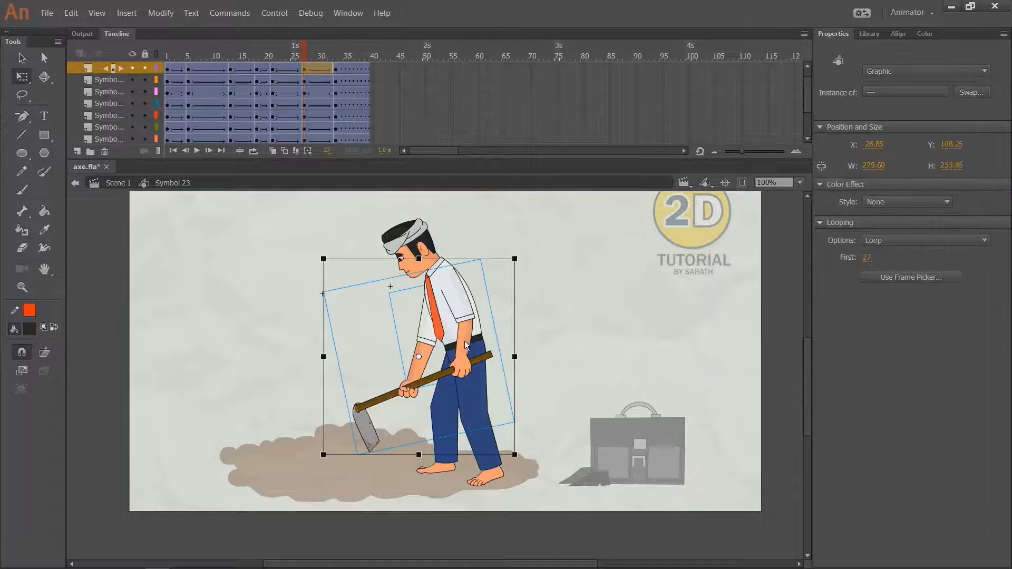
{"action": "left_click_drag", "start_coordinate": [367, 365], "coordinate": [325, 375]}
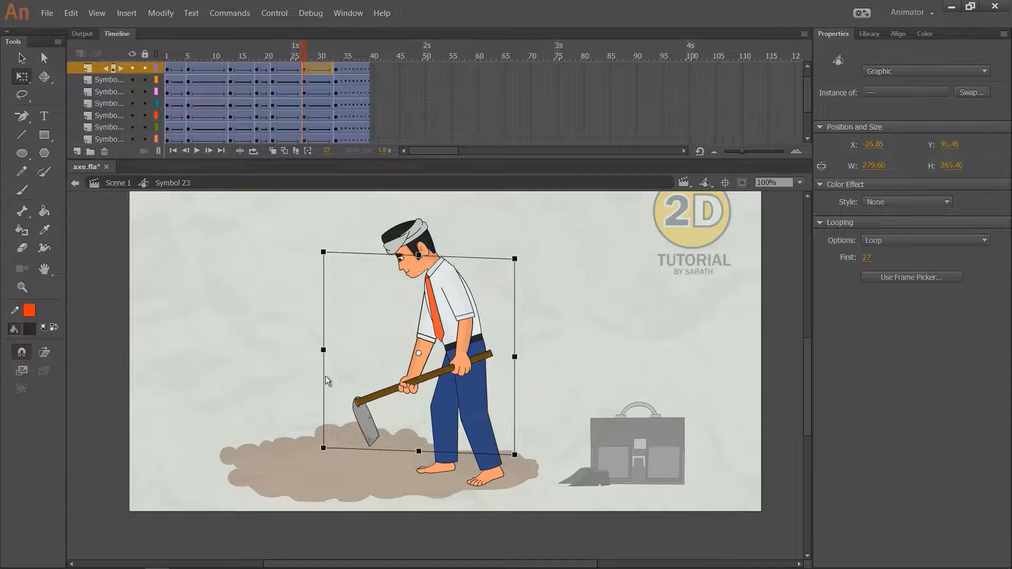
{"action": "mouse_move", "coordinate": [385, 449]}
{"action": "left_mouse_down"}
{"action": "mouse_move", "coordinate": [384, 466]}
{"action": "mouse_move", "coordinate": [381, 450]}
{"action": "left_mouse_up"}
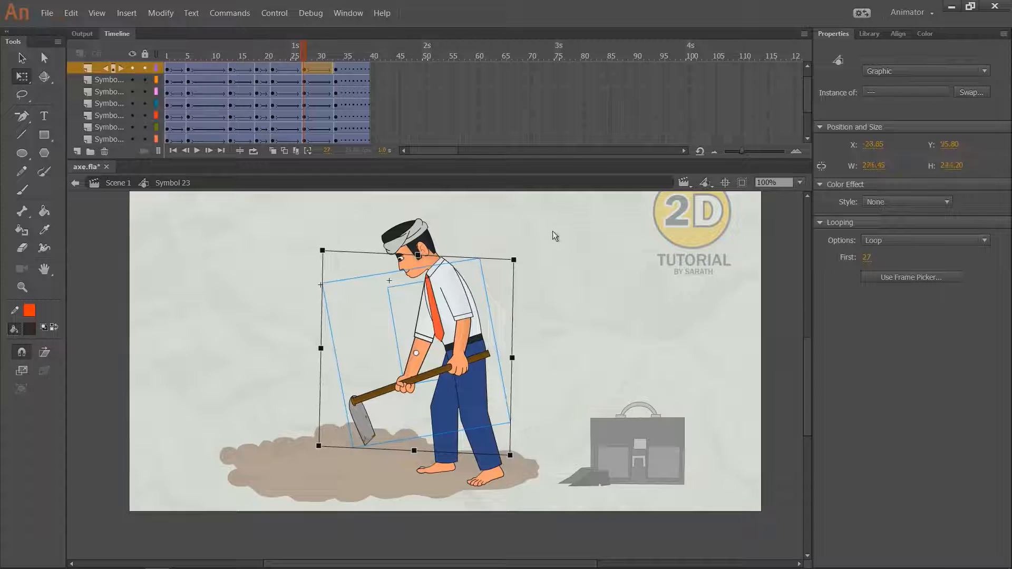
Scrub back through the strike and play the digging cycle to check the dragging motion of the hoe.
{"action": "left_click", "coordinate": [293, 60]}
{"action": "left_click_drag", "start_coordinate": [293, 62], "coordinate": [221, 85]}
{"action": "key", "text": "Return"}
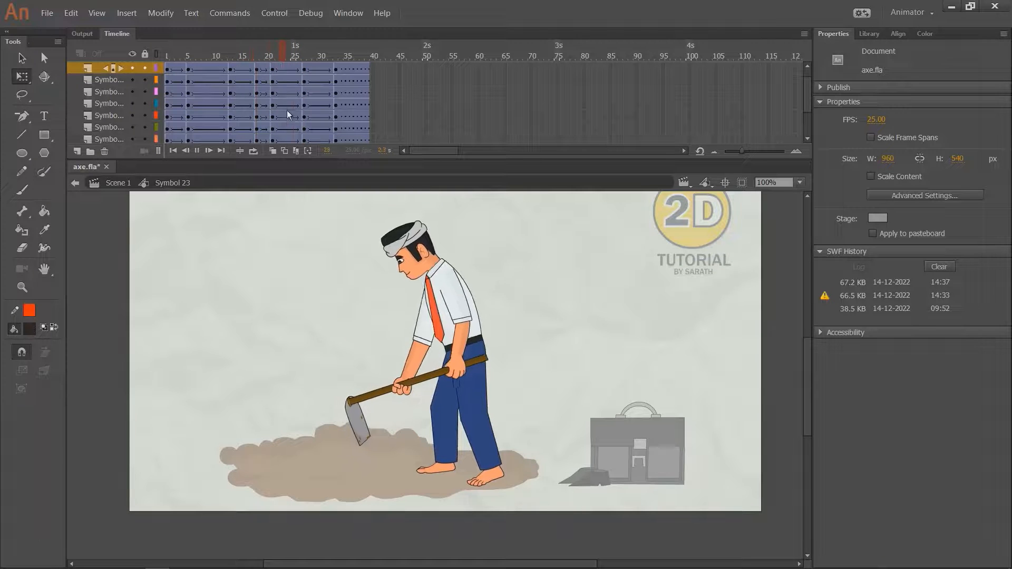
Skew the near arm and hoe slightly upward on the blade side at frame 27.
{"action": "left_click", "coordinate": [303, 56]}
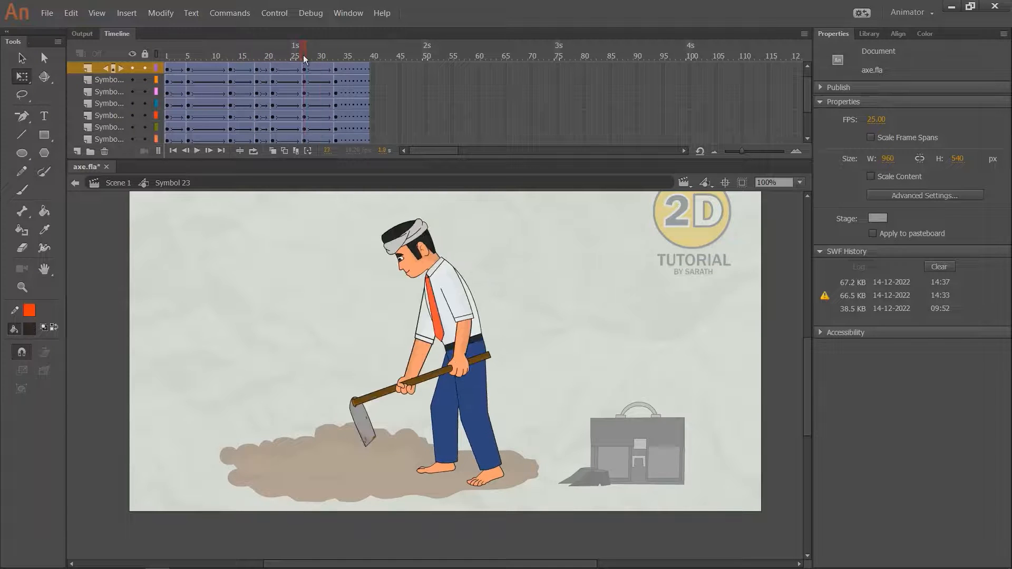
{"action": "left_click", "coordinate": [375, 416]}
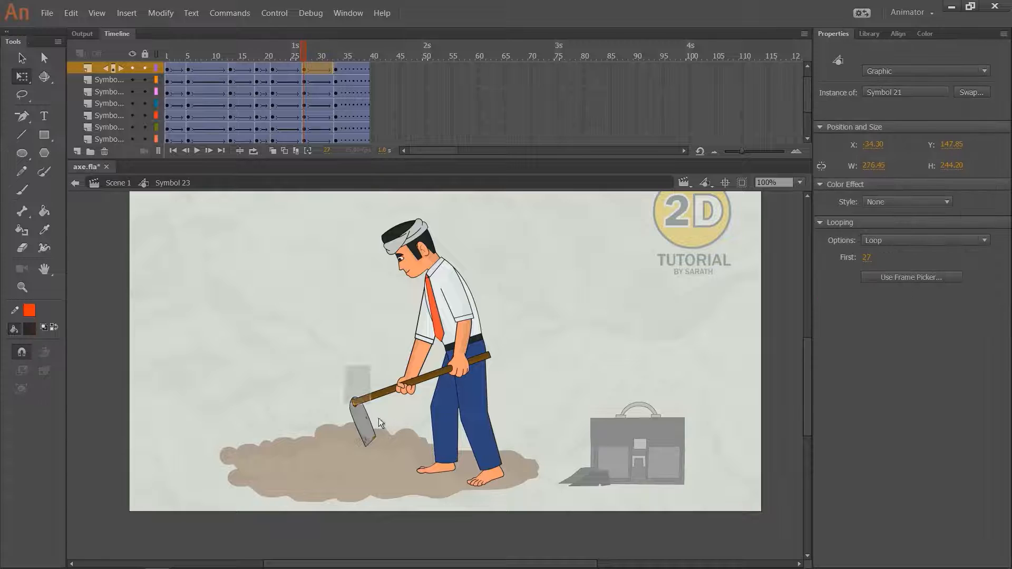
{"action": "left_click_drag", "start_coordinate": [350, 414], "coordinate": [349, 410]}
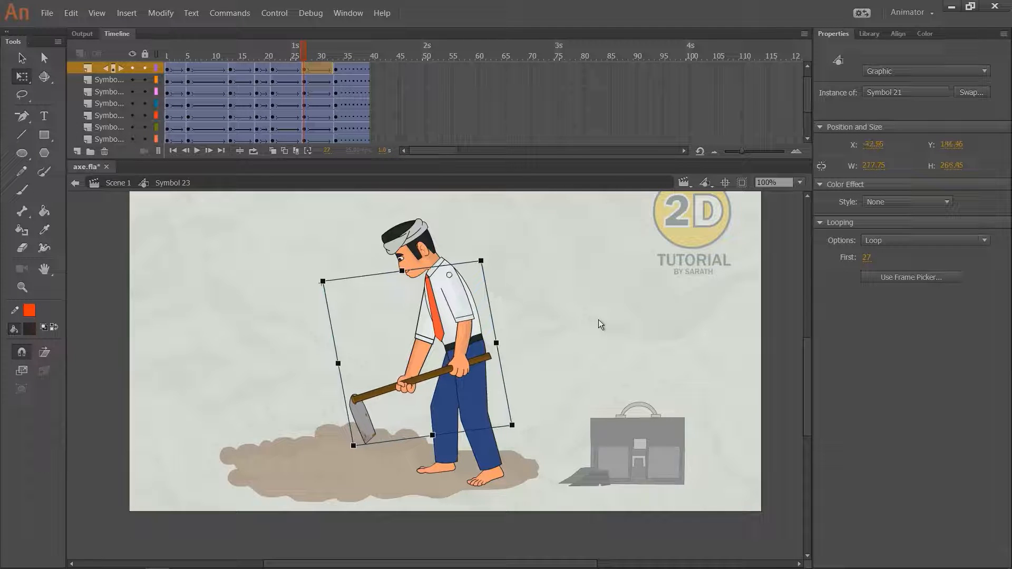
{"action": "left_click", "coordinate": [571, 332]}
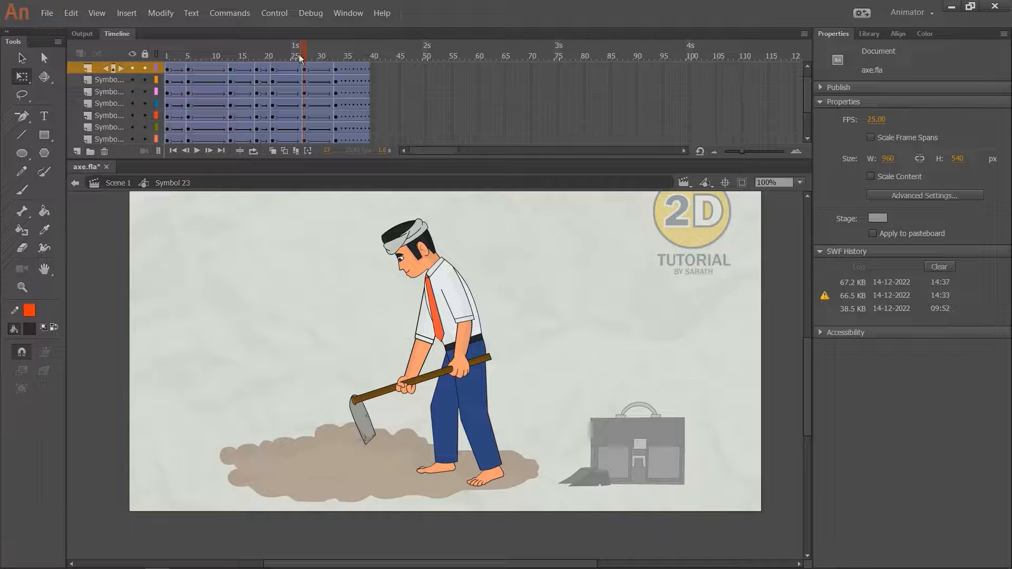
Scrub and play the digging cycle through to its last frames, and save the file.
{"action": "mouse_move", "coordinate": [300, 58]}
{"action": "left_mouse_down"}
{"action": "mouse_move", "coordinate": [267, 56]}
{"action": "mouse_move", "coordinate": [297, 64]}
{"action": "mouse_move", "coordinate": [269, 70]}
{"action": "mouse_move", "coordinate": [306, 72]}
{"action": "left_mouse_up"}
{"action": "key", "text": "Return"}
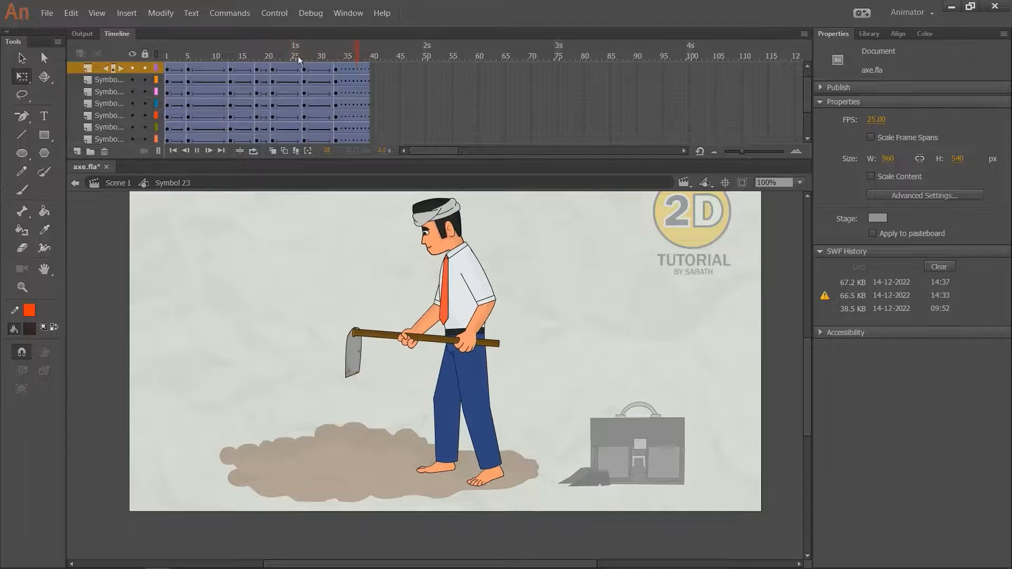
{"action": "left_click_drag", "start_coordinate": [292, 58], "coordinate": [417, 84]}
{"action": "key", "text": "ctrl+s"}
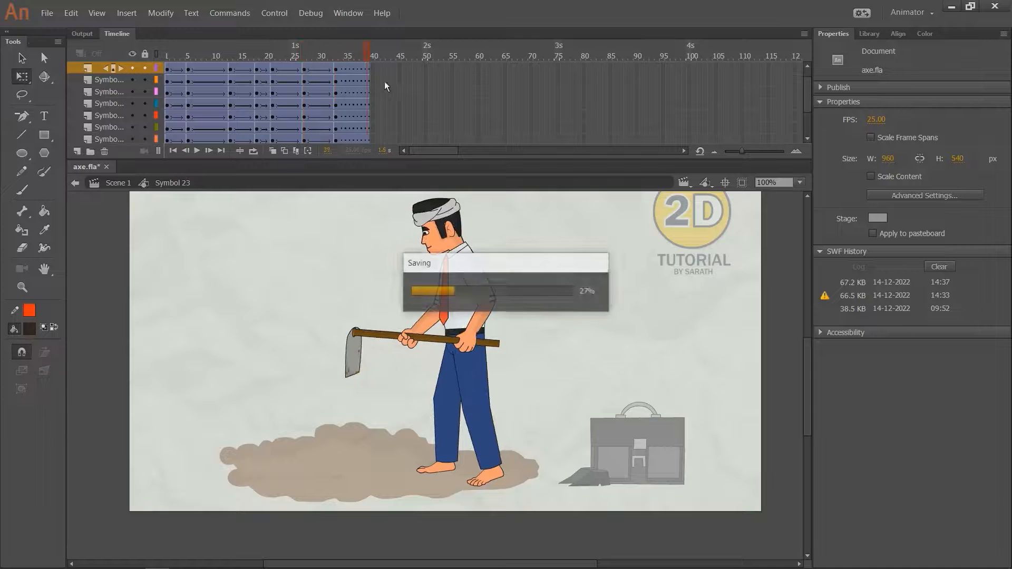
Open the torso symbol from frame 1 of the man's timeline and extend both of its layers to frame 41.
{"action": "key", "text": "v"}
{"action": "left_click", "coordinate": [167, 85]}
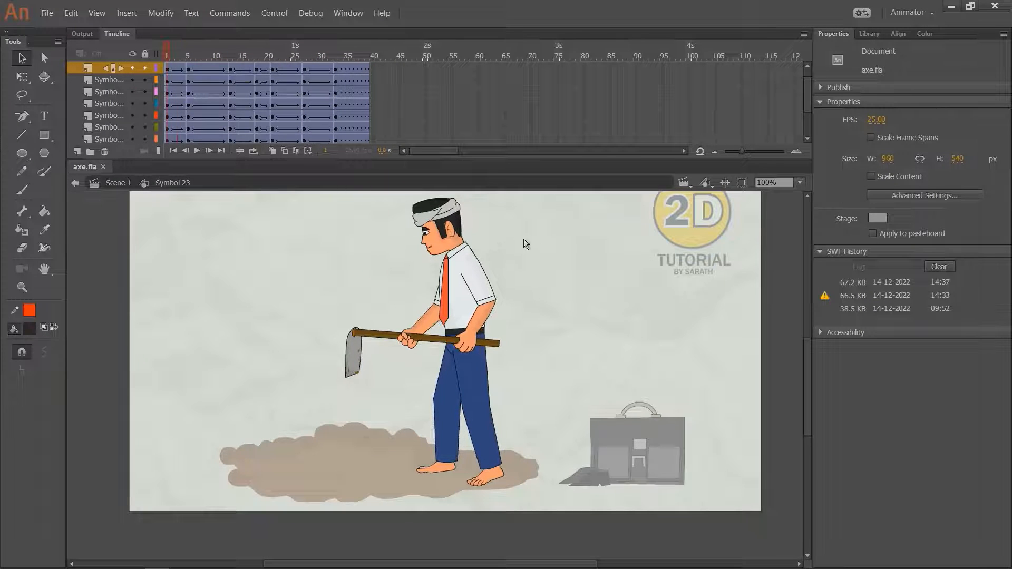
{"action": "scroll", "coordinate": [527, 240], "scroll_direction": "up", "scroll_amount": 1}
{"action": "left_click", "coordinate": [446, 322]}
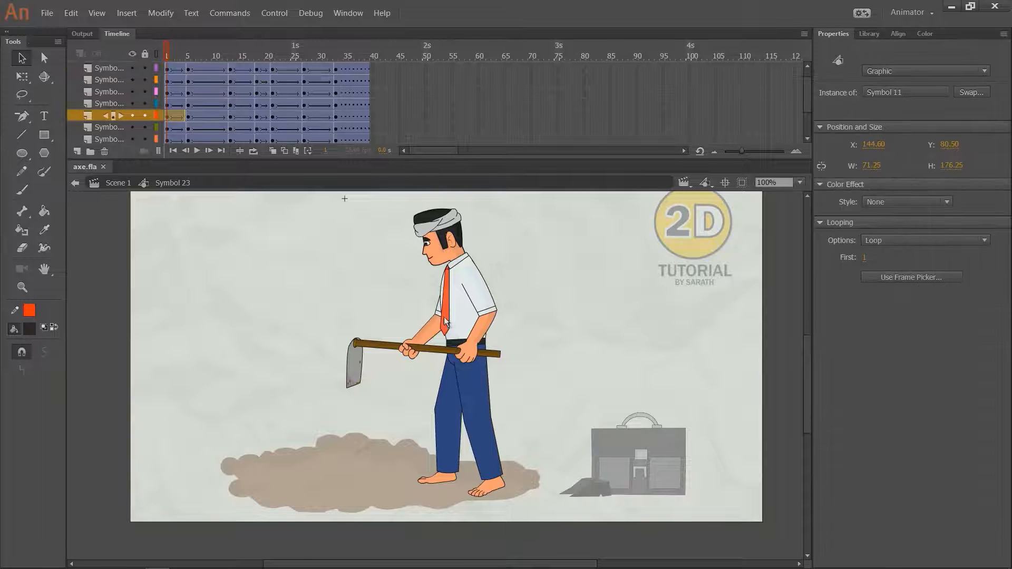
{"action": "double_click", "coordinate": [445, 319]}
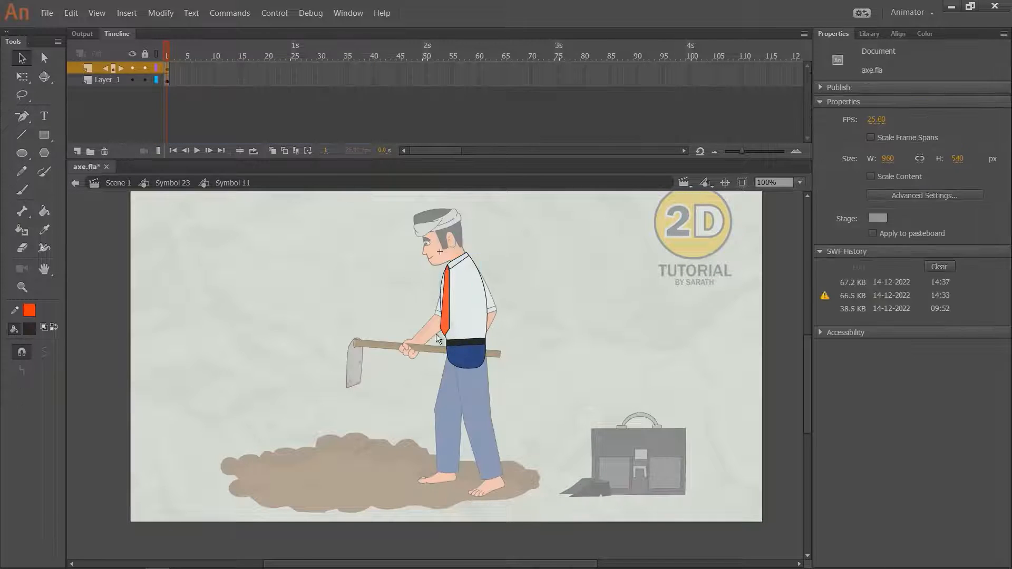
{"action": "left_click", "coordinate": [443, 322]}
{"action": "left_click", "coordinate": [451, 343]}
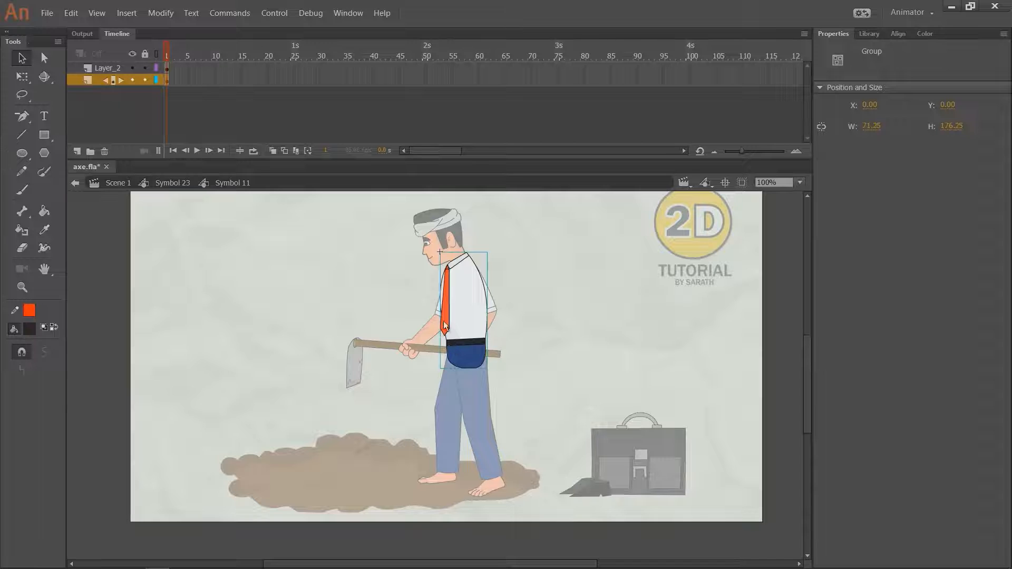
{"action": "left_click", "coordinate": [442, 327]}
{"action": "left_click_drag", "start_coordinate": [251, 68], "coordinate": [377, 138]}
{"action": "key", "text": "F5"}
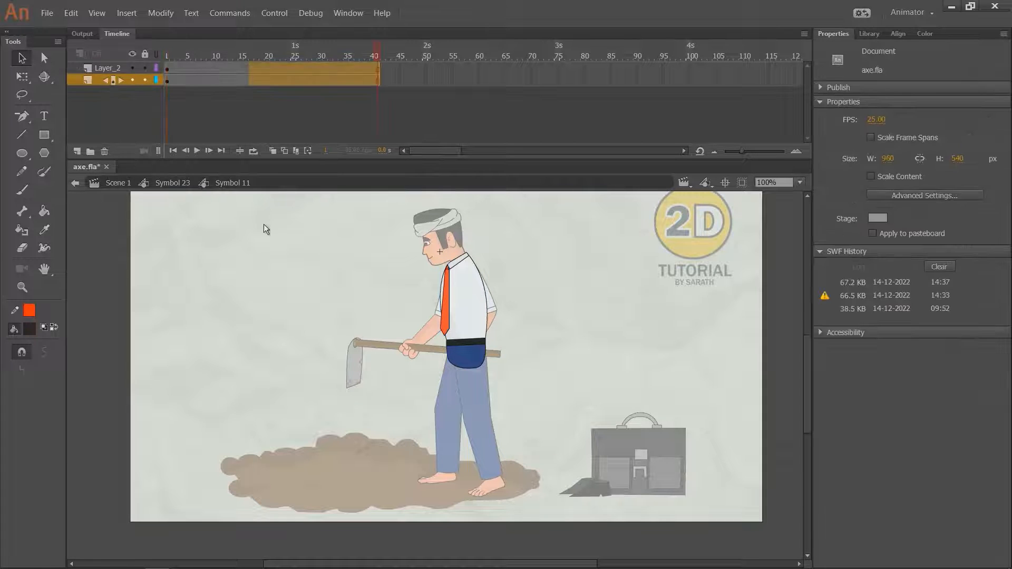
Return to Symbol 23 and copy all frames of its uppermost layer of blank keyframes.
{"action": "double_click", "coordinate": [262, 232]}
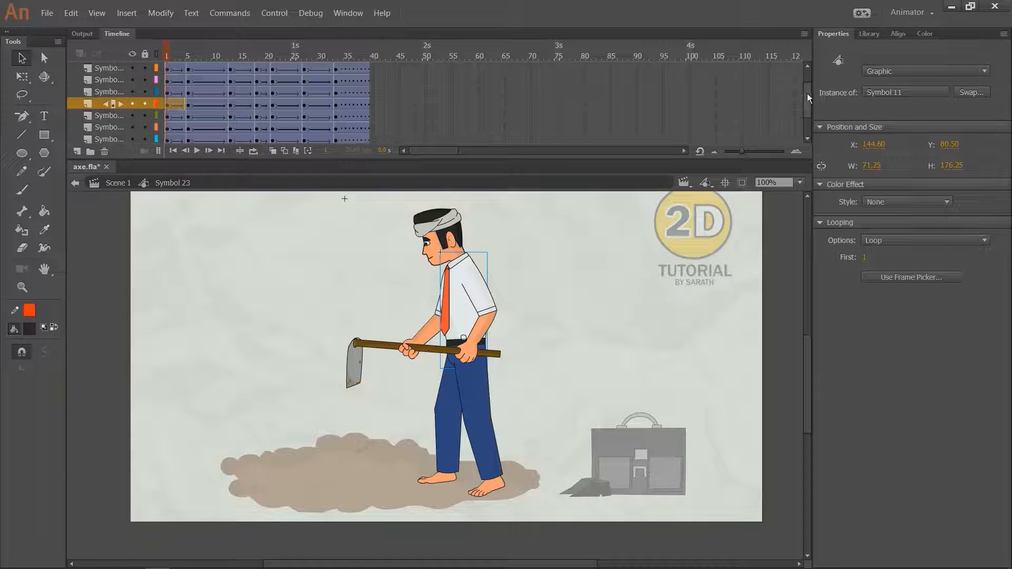
{"action": "scroll", "coordinate": [807, 93], "scroll_direction": "up", "scroll_amount": 2}
{"action": "left_click", "coordinate": [109, 69]}
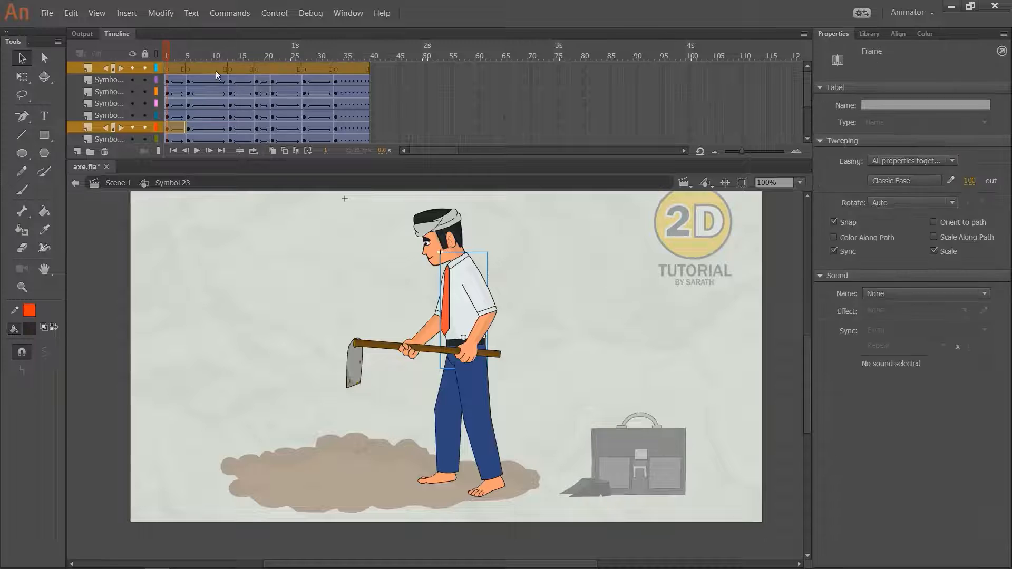
{"action": "right_click", "coordinate": [250, 68]}
{"action": "left_click", "coordinate": [299, 241]}
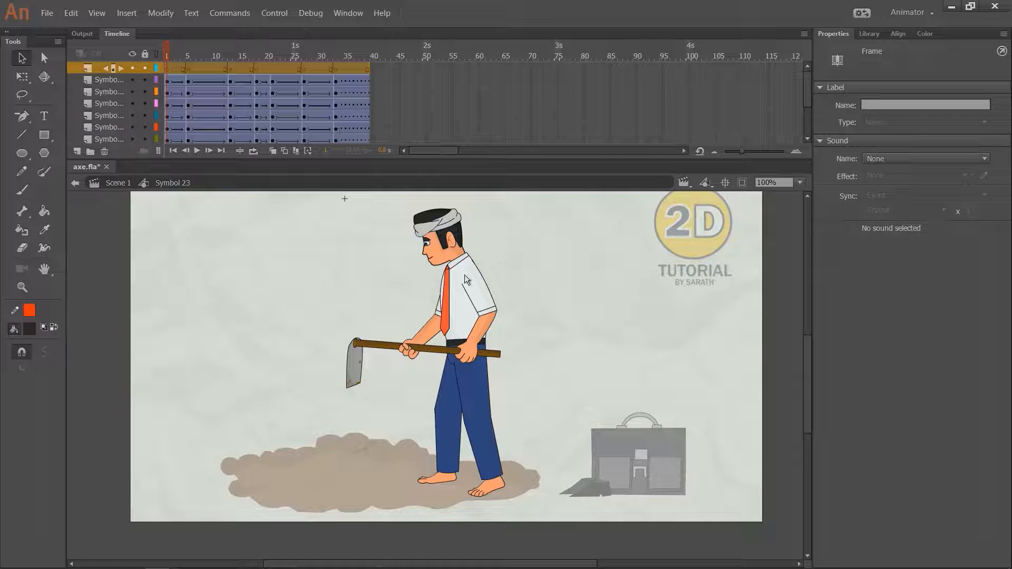
Reopen the torso symbol, add a layer above Layer_2, and paste the copied frames into it.
{"action": "left_click", "coordinate": [457, 314]}
{"action": "double_click", "coordinate": [455, 315]}
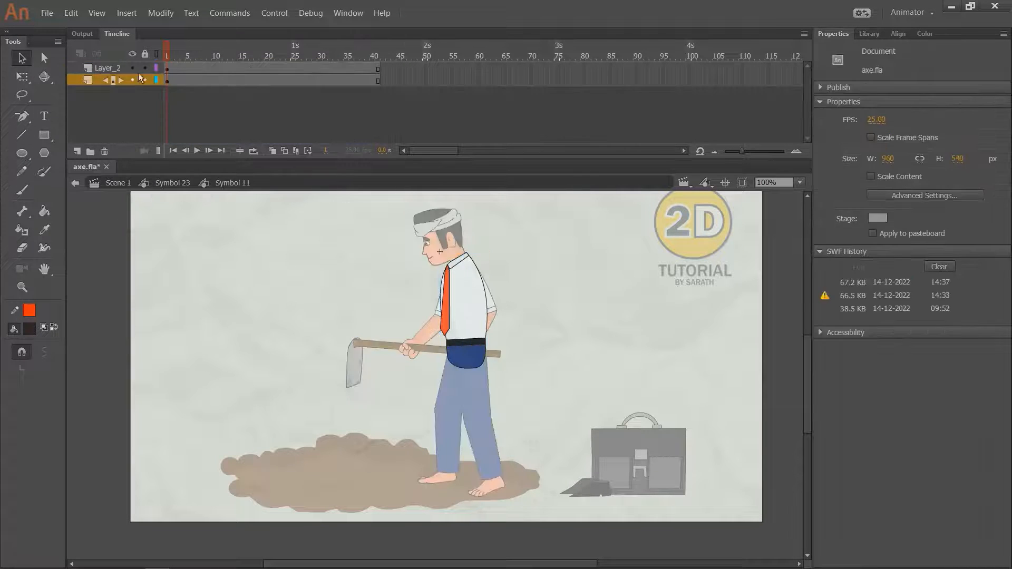
{"action": "left_click", "coordinate": [103, 69]}
{"action": "left_click", "coordinate": [76, 151]}
{"action": "left_click", "coordinate": [108, 69]}
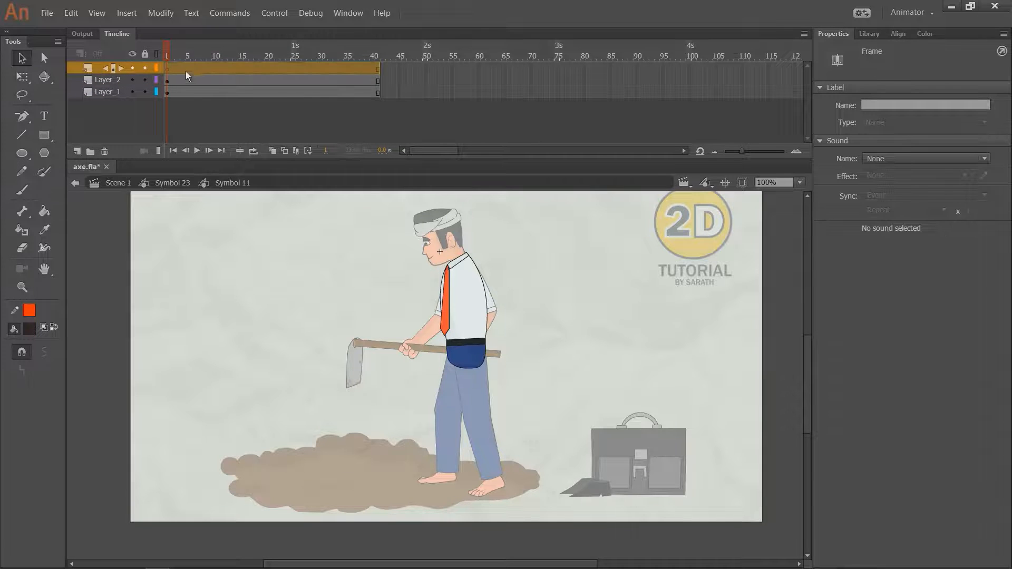
{"action": "right_click", "coordinate": [187, 68]}
{"action": "left_click", "coordinate": [215, 247]}
Insert keyframes on the tie layer at frames 5, 13, 18, 27 and 33, matching the pasted timing markers.
{"action": "left_click", "coordinate": [448, 316]}
{"action": "key", "text": "ctrl+equal"}
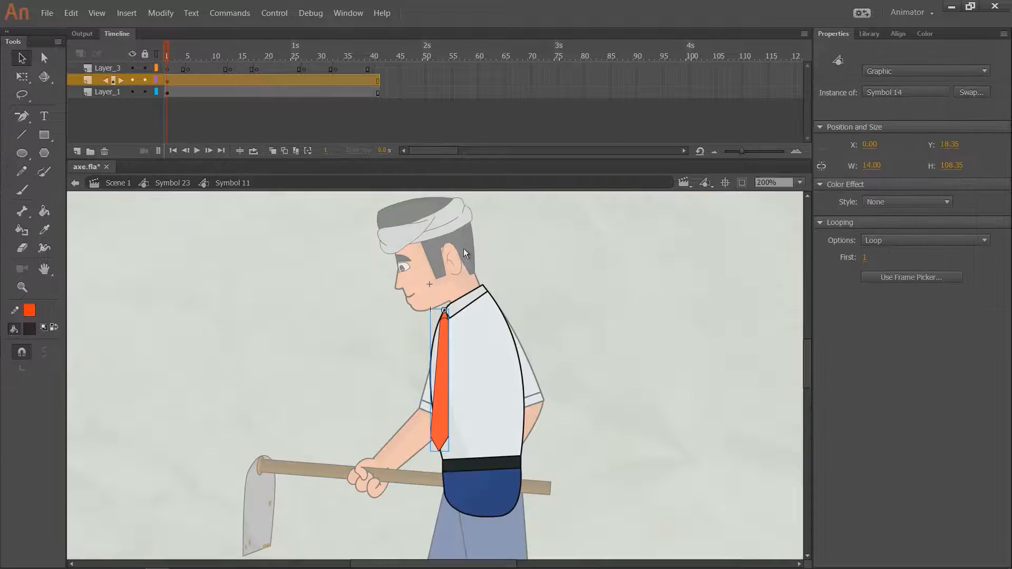
{"action": "left_click", "coordinate": [188, 81]}
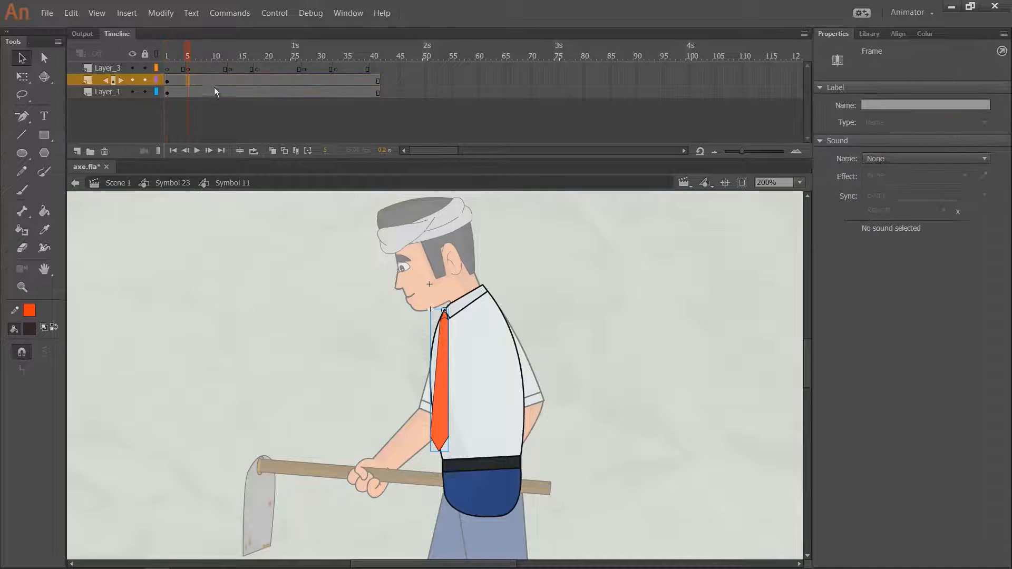
{"action": "left_click", "coordinate": [255, 82]}
{"action": "key", "text": "F6"}
{"action": "left_click", "coordinate": [305, 82]}
{"action": "key", "text": "F6"}
{"action": "left_click", "coordinate": [336, 83]}
{"action": "key", "text": "F6"}
{"action": "left_click", "coordinate": [373, 81]}
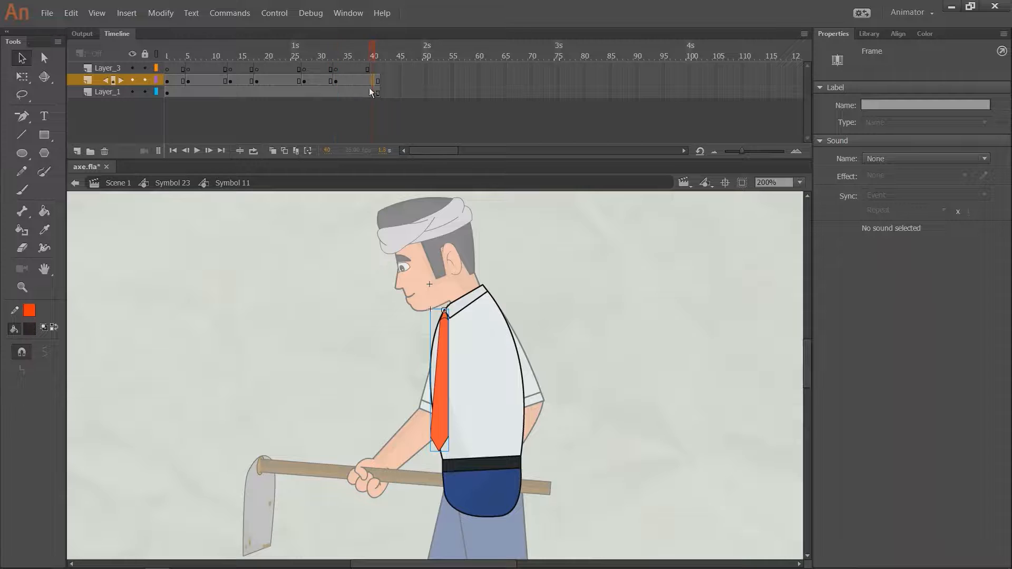
{"action": "left_click", "coordinate": [376, 55]}
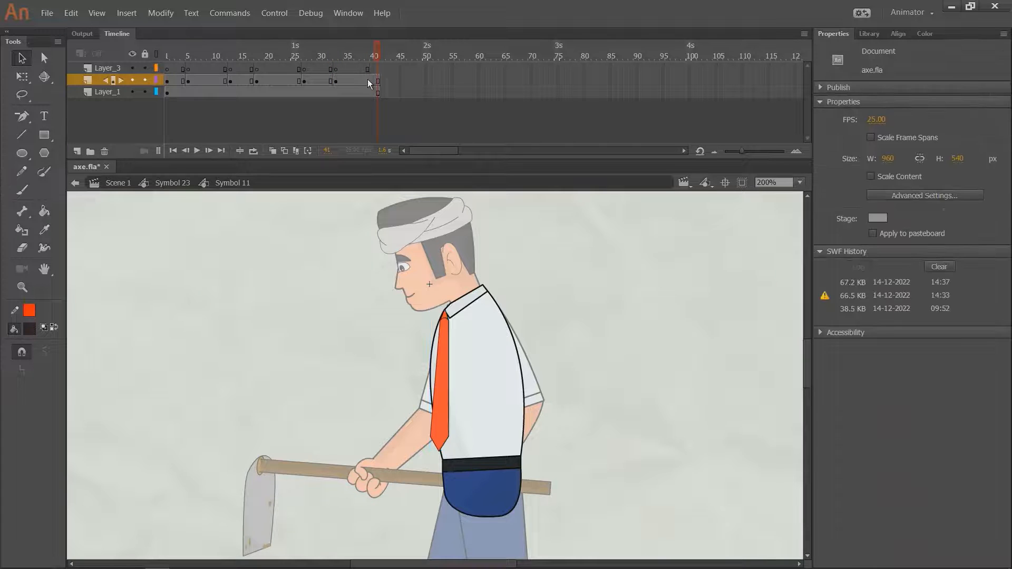
Compare with the man's timeline, and rotate the tie at frame 5 so its tip swings inward over the shirt.
{"action": "double_click", "coordinate": [277, 220]}
{"action": "left_click", "coordinate": [337, 57]}
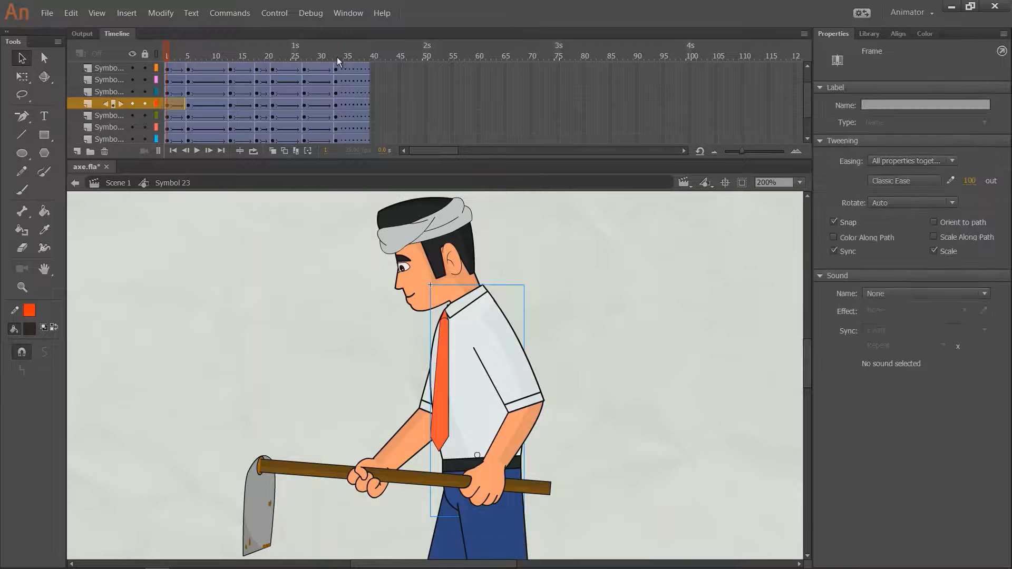
{"action": "double_click", "coordinate": [473, 373]}
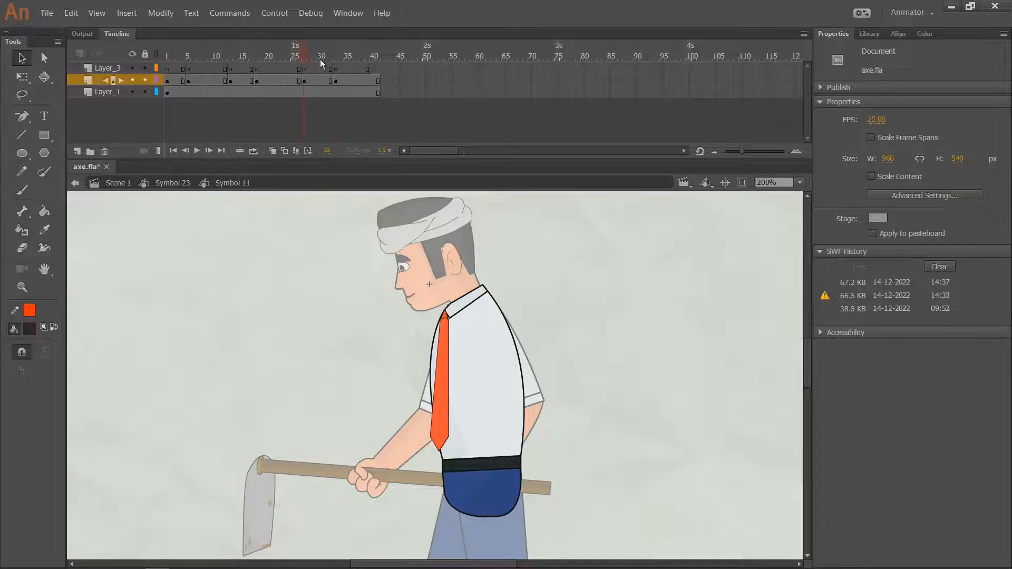
{"action": "left_click_drag", "start_coordinate": [320, 59], "coordinate": [188, 55]}
{"action": "left_click", "coordinate": [430, 387]}
{"action": "key", "text": "q"}
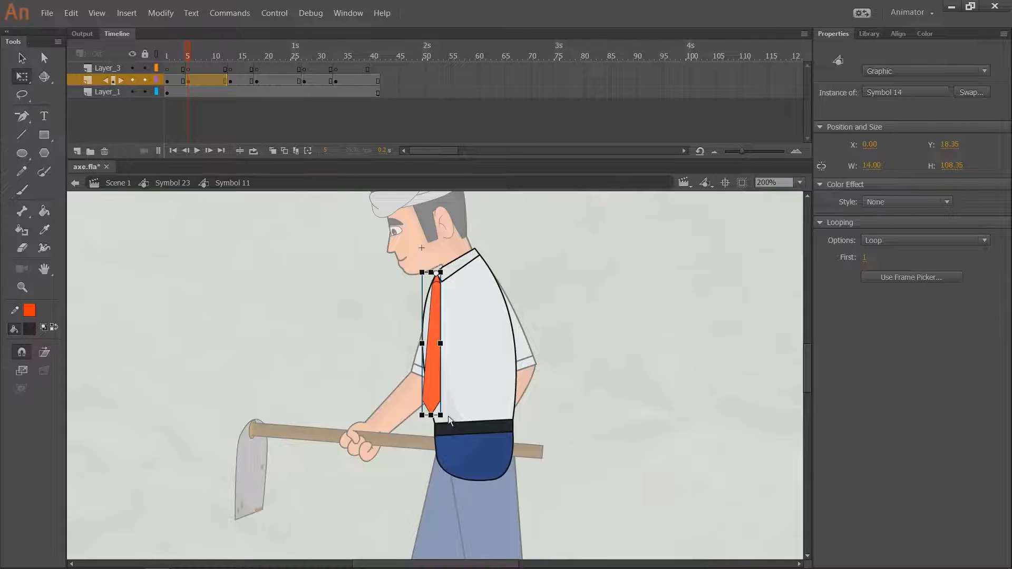
{"action": "mouse_move", "coordinate": [448, 416]}
{"action": "left_mouse_down"}
{"action": "mouse_move", "coordinate": [466, 422]}
{"action": "mouse_move", "coordinate": [458, 419]}
{"action": "left_mouse_up"}
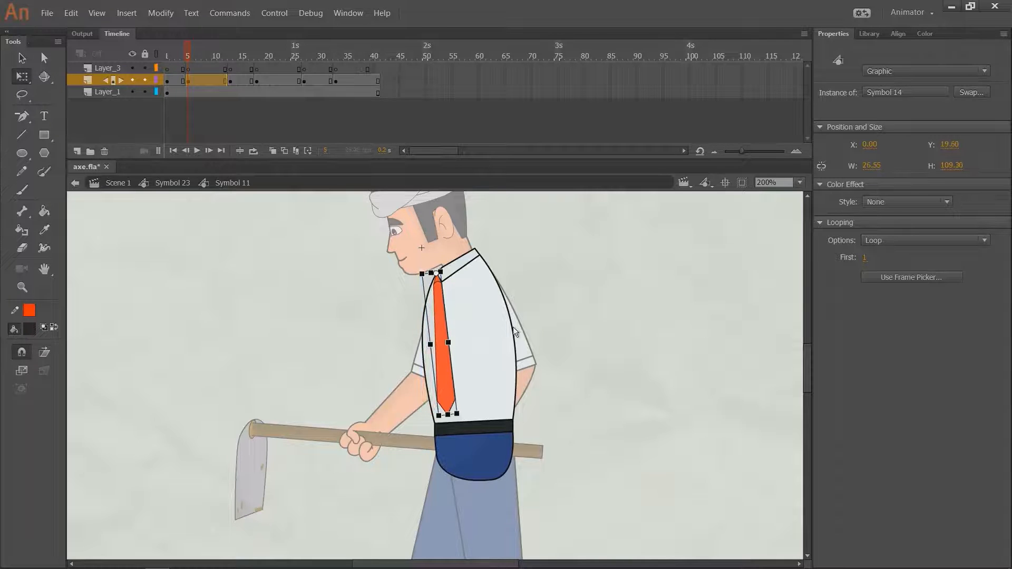
Move the tie's frame 13 keyframe to frame 11 and rotate the tie so its tip swings forward off the chest.
{"action": "left_click", "coordinate": [231, 80]}
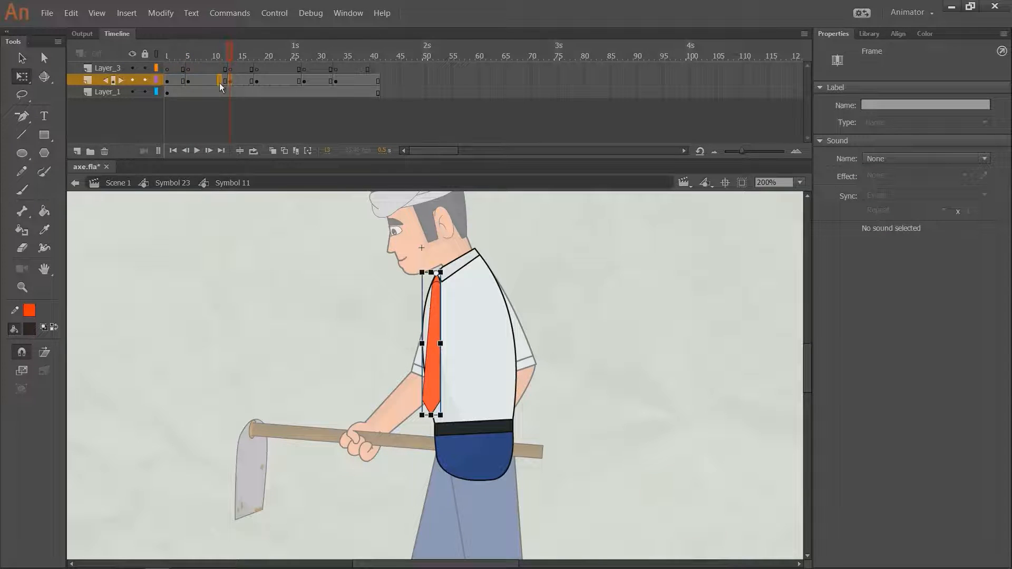
{"action": "left_click_drag", "start_coordinate": [444, 421], "coordinate": [425, 422]}
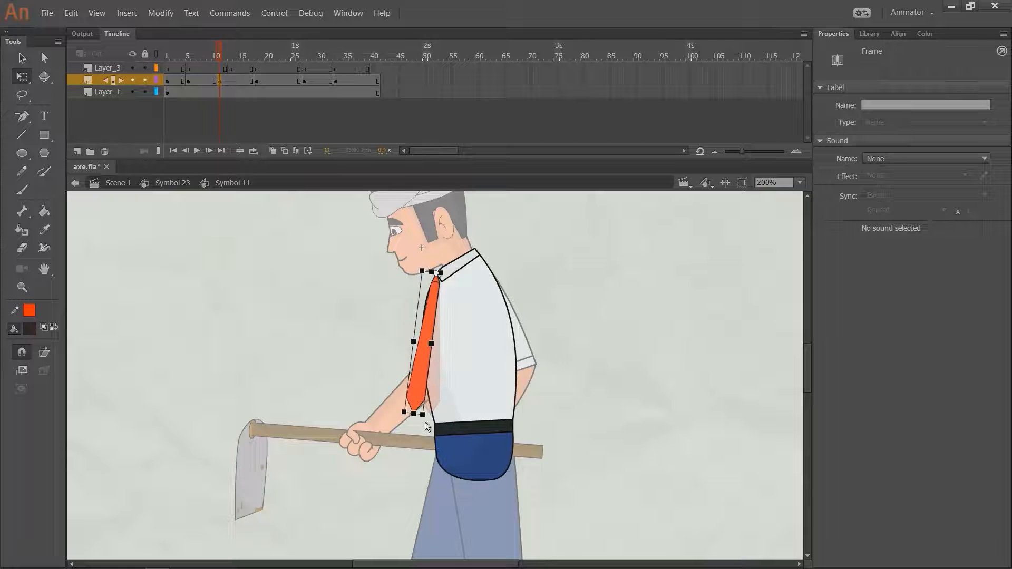
{"action": "key", "text": "Return"}
Rotate the tie inward over the shirt at keyframe 18 and slightly forward off the chest at keyframe 27.
{"action": "left_click", "coordinate": [428, 372]}
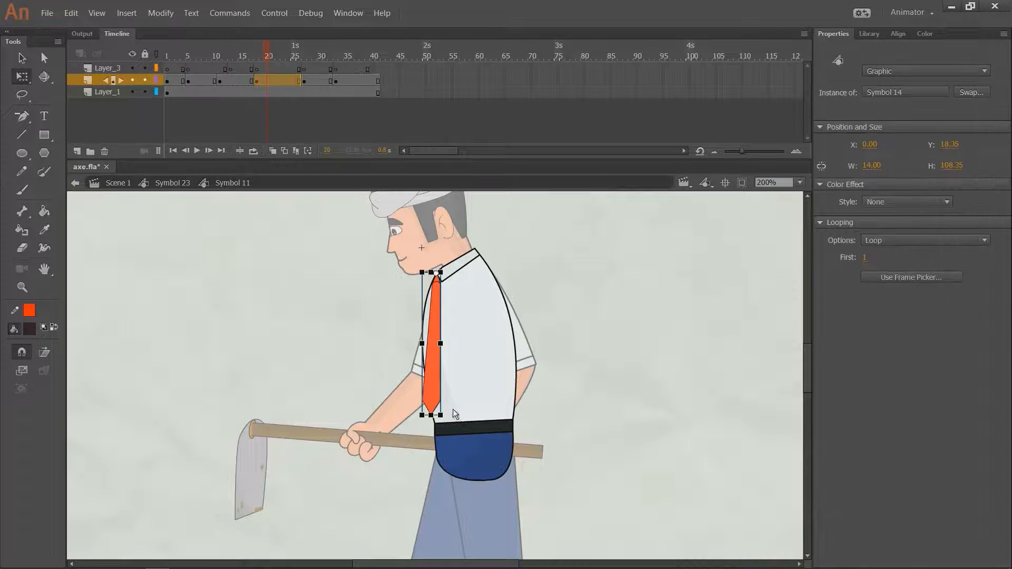
{"action": "left_click_drag", "start_coordinate": [457, 416], "coordinate": [473, 413]}
{"action": "left_click", "coordinate": [319, 56]}
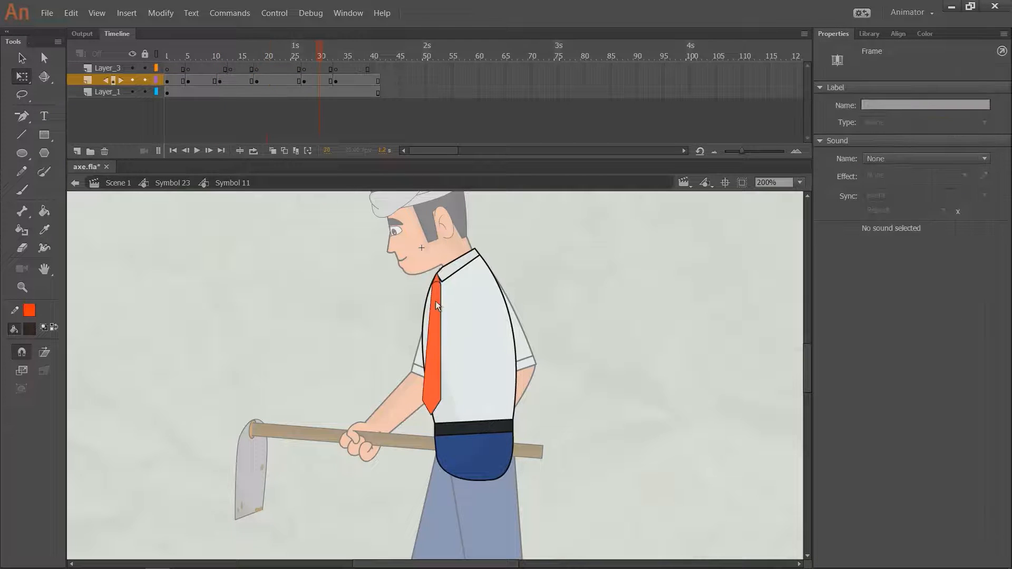
{"action": "left_click", "coordinate": [433, 349]}
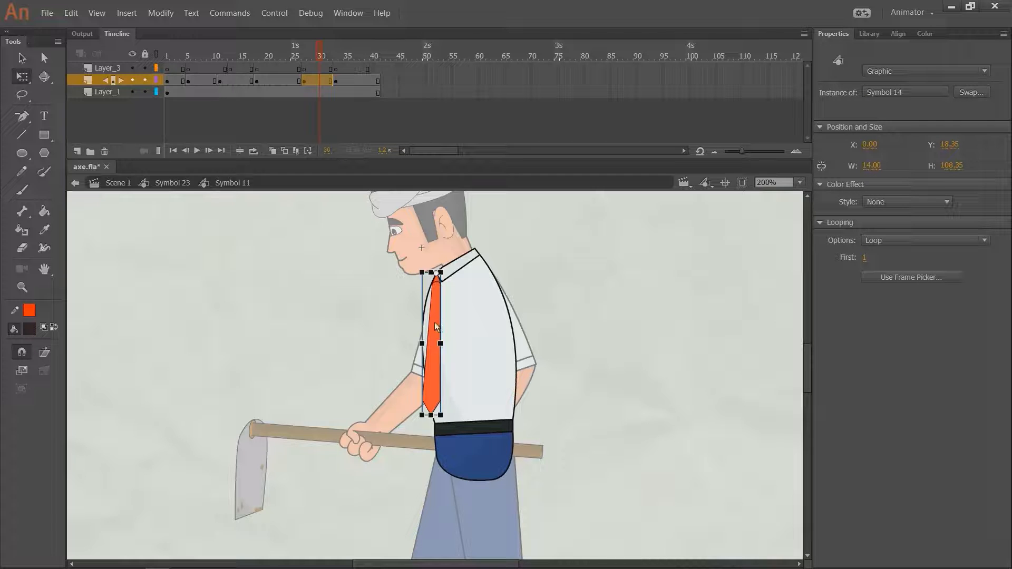
{"action": "left_click_drag", "start_coordinate": [447, 422], "coordinate": [428, 418]}
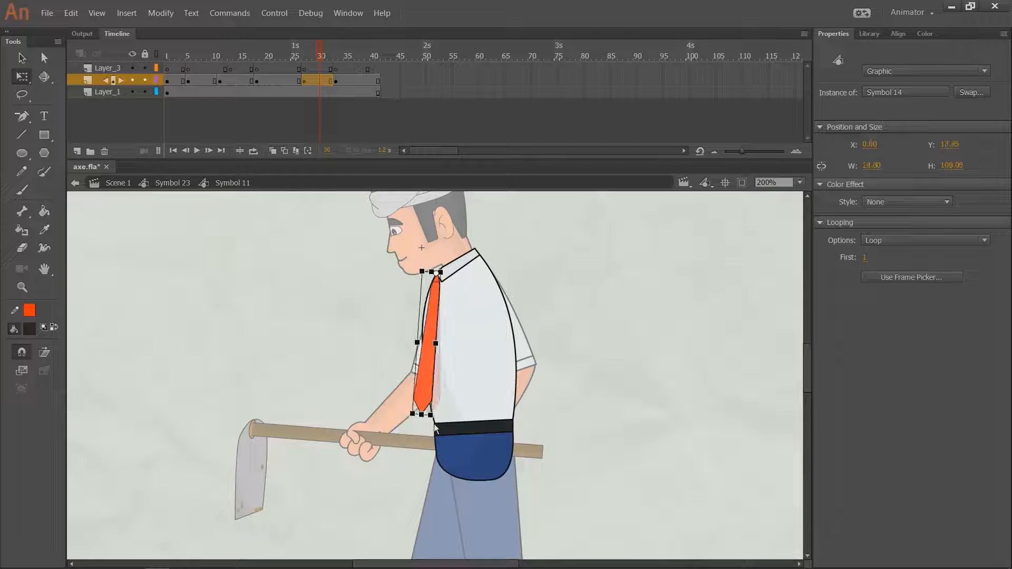
Create classic tweens across the whole tie layer and play the tie's swing.
{"action": "left_click", "coordinate": [105, 80]}
{"action": "right_click", "coordinate": [255, 85]}
{"action": "left_click", "coordinate": [309, 117]}
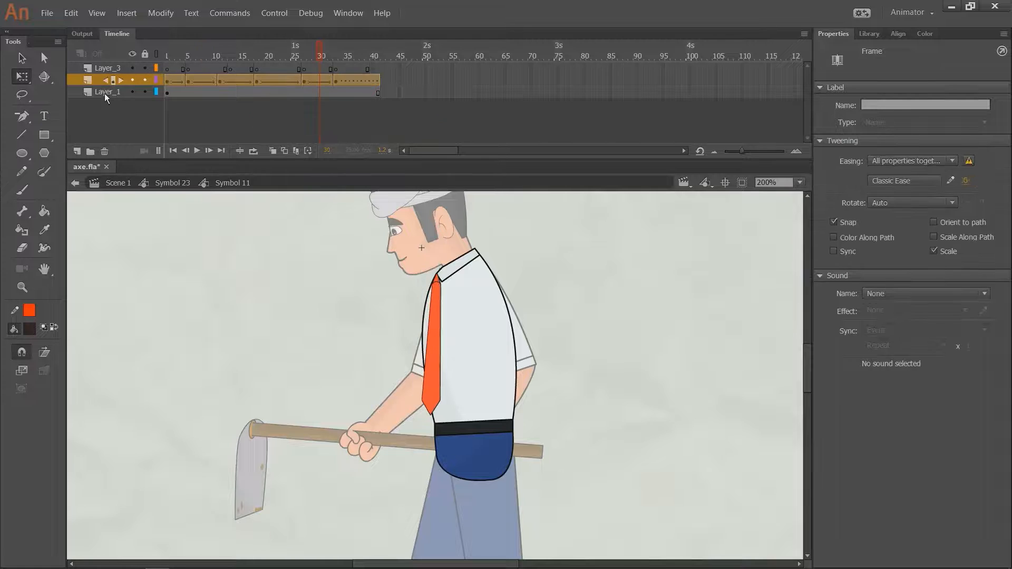
{"action": "left_click", "coordinate": [196, 109]}
{"action": "key", "text": "Return"}
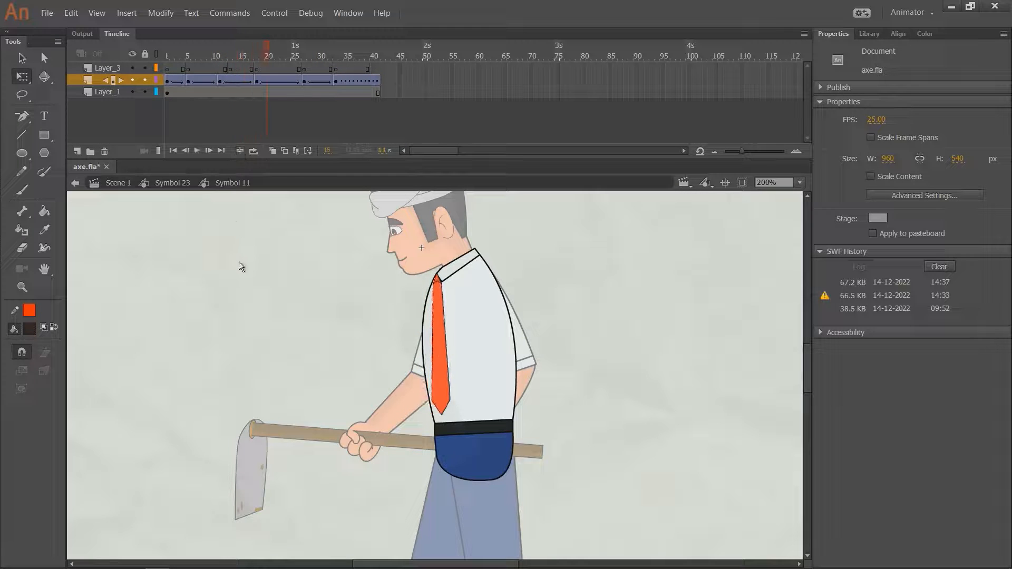
Return to the man's timeline at 100% zoom, then play and scrub the digging cycle to check the tie's motion.
{"action": "key", "text": "v"}
{"action": "double_click", "coordinate": [238, 261]}
{"action": "left_click", "coordinate": [167, 55]}
{"action": "key", "text": "ctrl+1"}
{"action": "key", "text": "Return"}
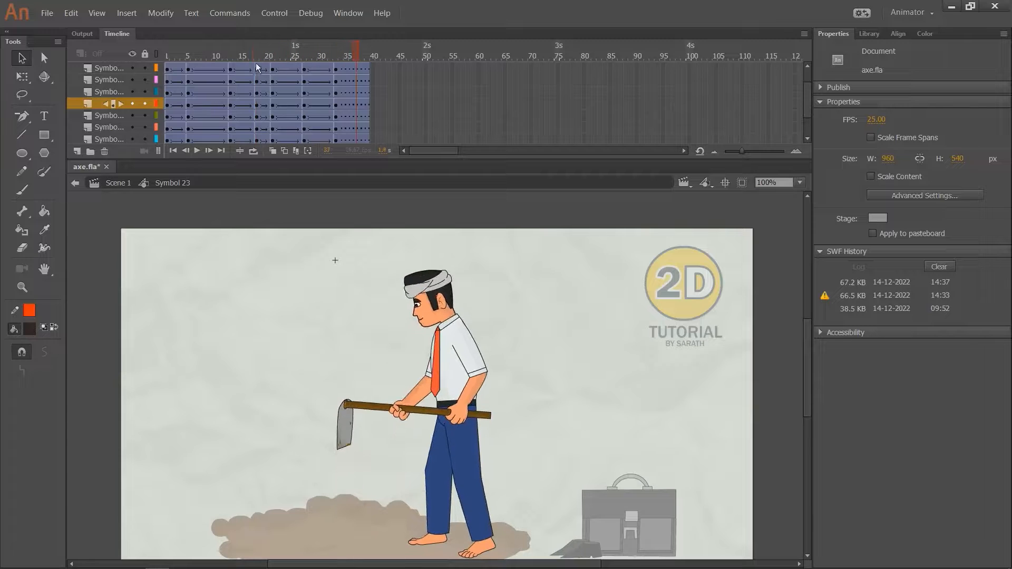
{"action": "left_click", "coordinate": [184, 73]}
{"action": "left_click_drag", "start_coordinate": [185, 74], "coordinate": [230, 85]}
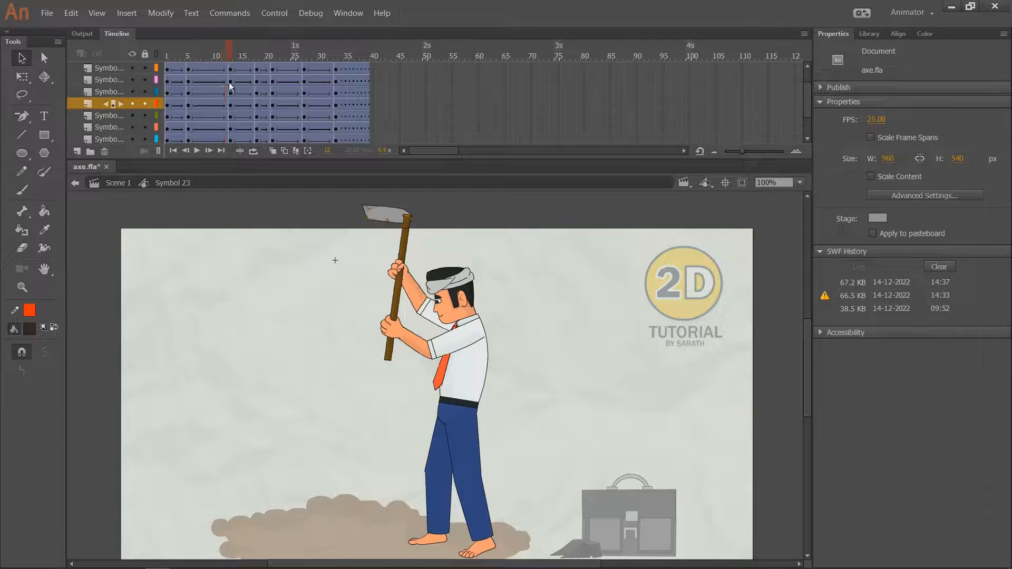
Rotate the tie inside the torso symbol at frame 18 so it swings forward off the chest.
{"action": "left_click", "coordinate": [256, 55]}
{"action": "double_click", "coordinate": [430, 389]}
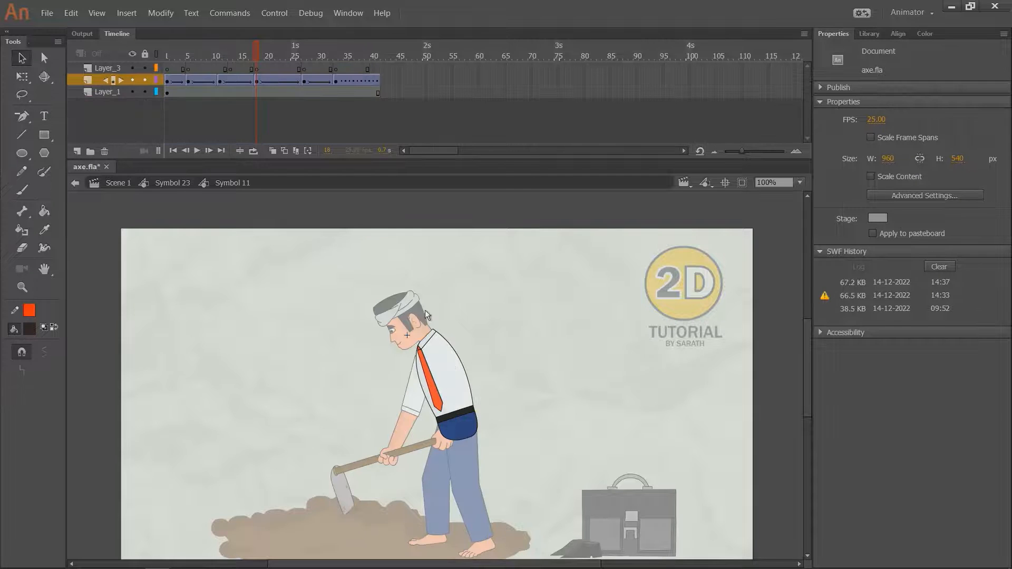
{"action": "left_click", "coordinate": [442, 407]}
{"action": "key", "text": "q"}
{"action": "left_click_drag", "start_coordinate": [454, 413], "coordinate": [412, 435]}
{"action": "key", "text": "v"}
{"action": "double_click", "coordinate": [526, 393]}
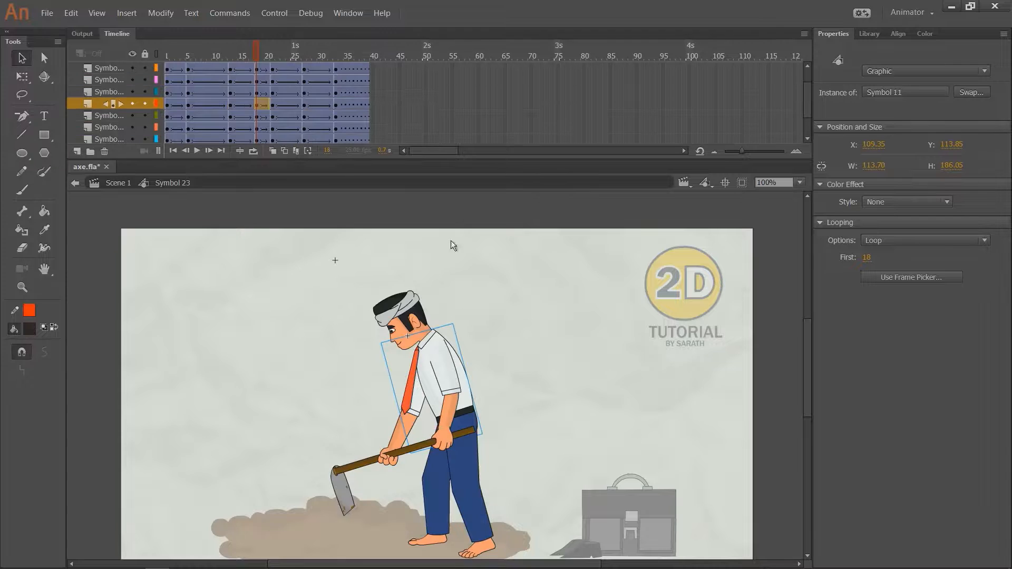
Move the tie's frame 27 keyframe to frame 25, rotate the tie slightly inward over the shirt, and scrub to check it.
{"action": "left_click_drag", "start_coordinate": [268, 53], "coordinate": [302, 99]}
{"action": "double_click", "coordinate": [437, 380]}
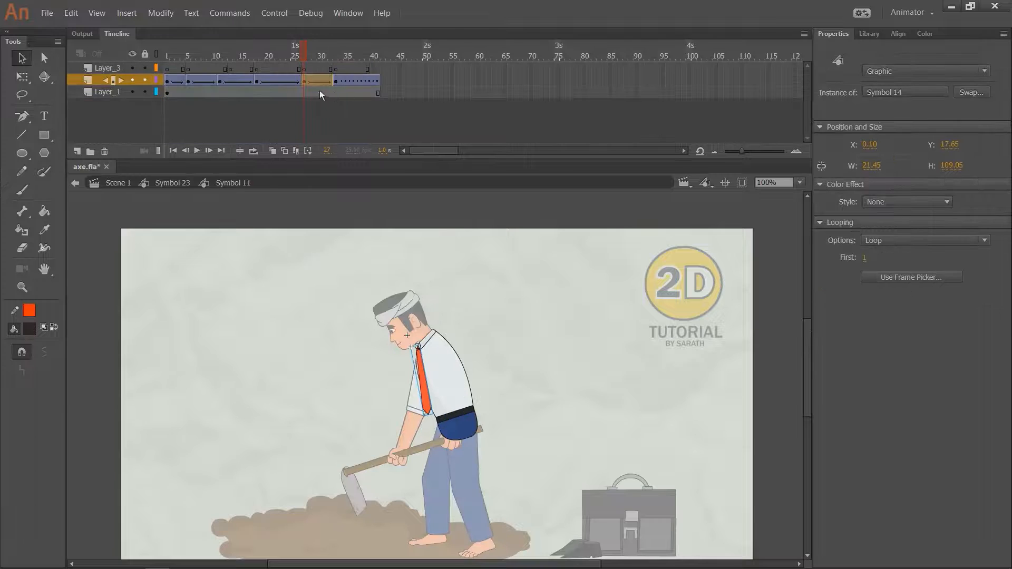
{"action": "left_click", "coordinate": [303, 82]}
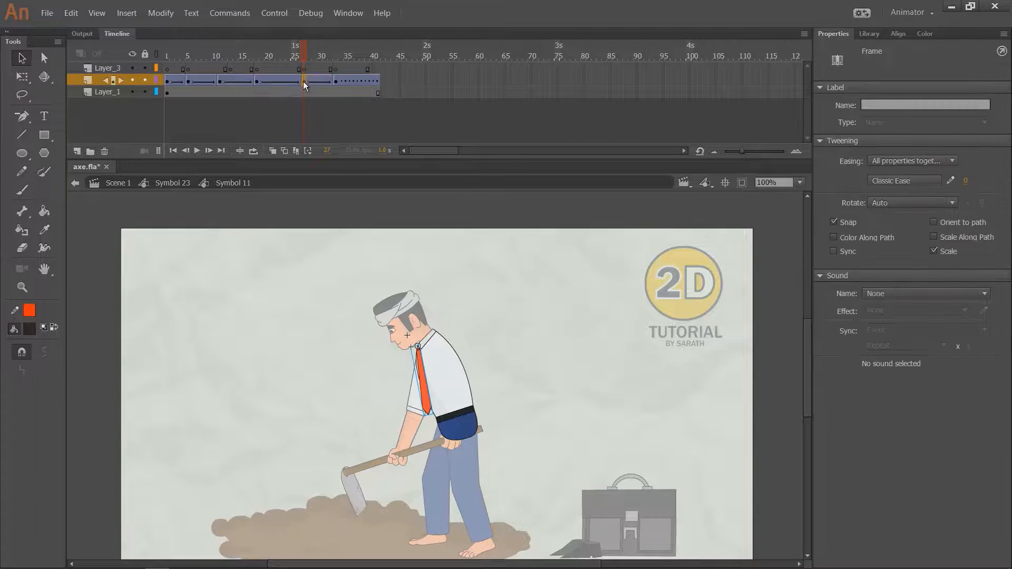
{"action": "left_click", "coordinate": [439, 416]}
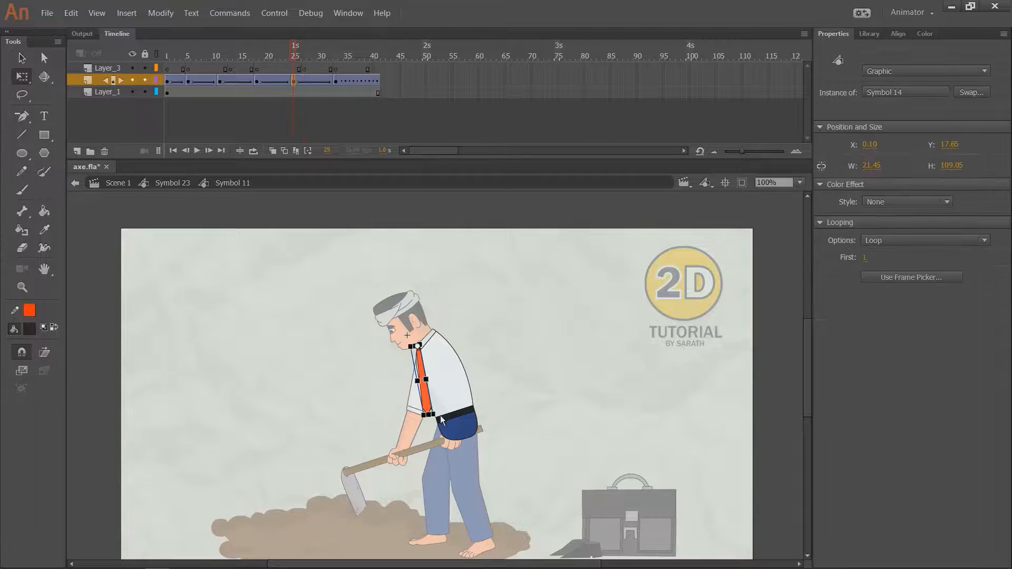
{"action": "key", "text": "q"}
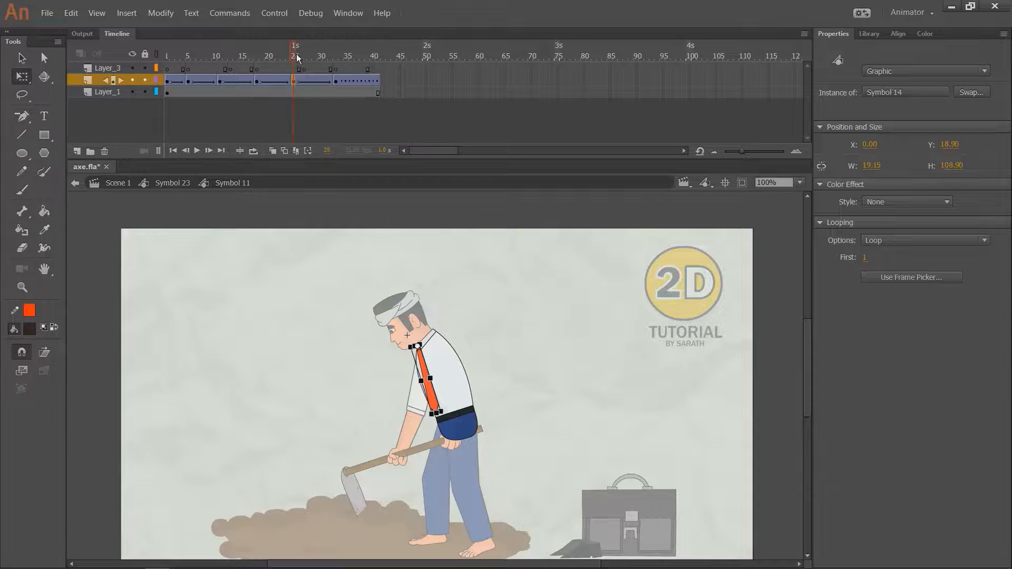
{"action": "left_click_drag", "start_coordinate": [296, 54], "coordinate": [339, 75]}
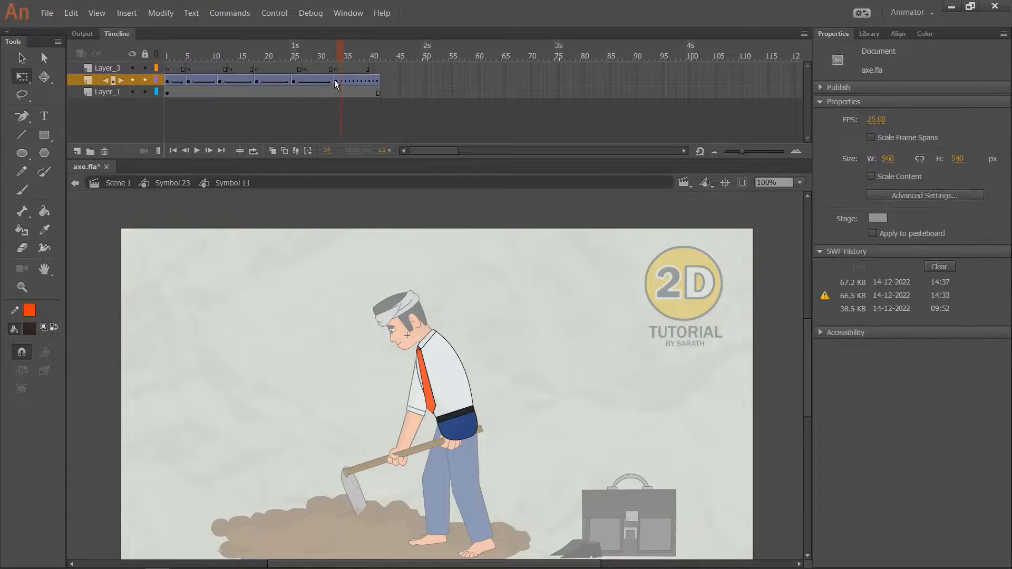
Add a keyframe at frame 30 of the tie layer and rotate the tie slightly forward there.
{"action": "left_click", "coordinate": [335, 81]}
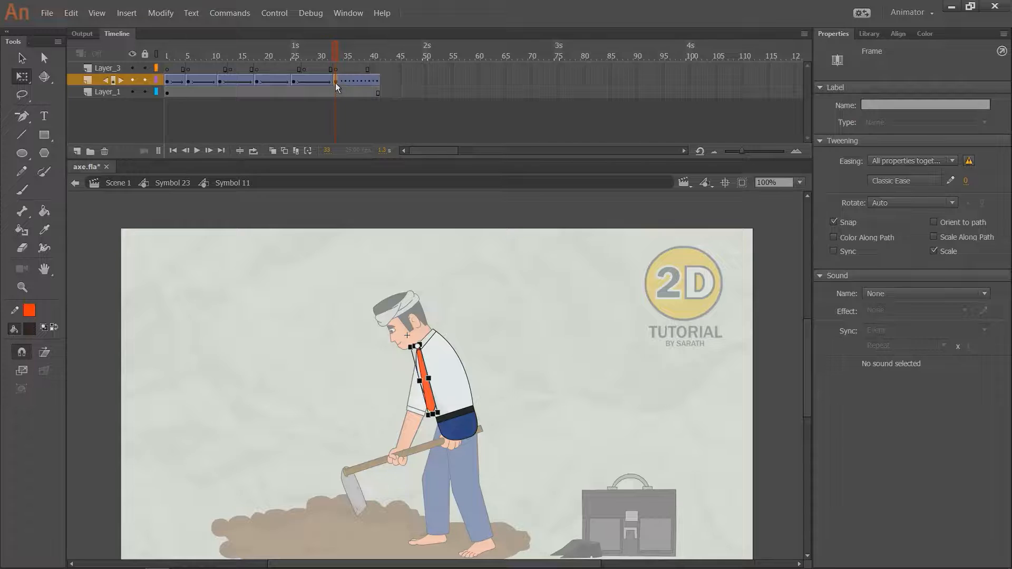
{"action": "left_click", "coordinate": [318, 82]}
{"action": "key", "text": "ctrl+="}
{"action": "key", "text": "ctrl+="}
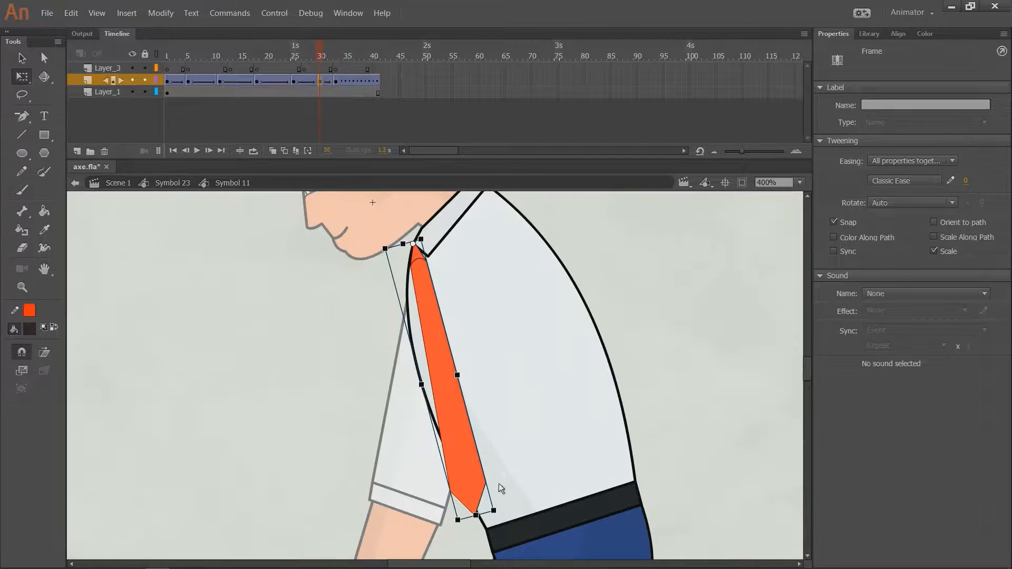
{"action": "left_click_drag", "start_coordinate": [500, 512], "coordinate": [493, 517]}
{"action": "key", "text": "ctrl+-"}
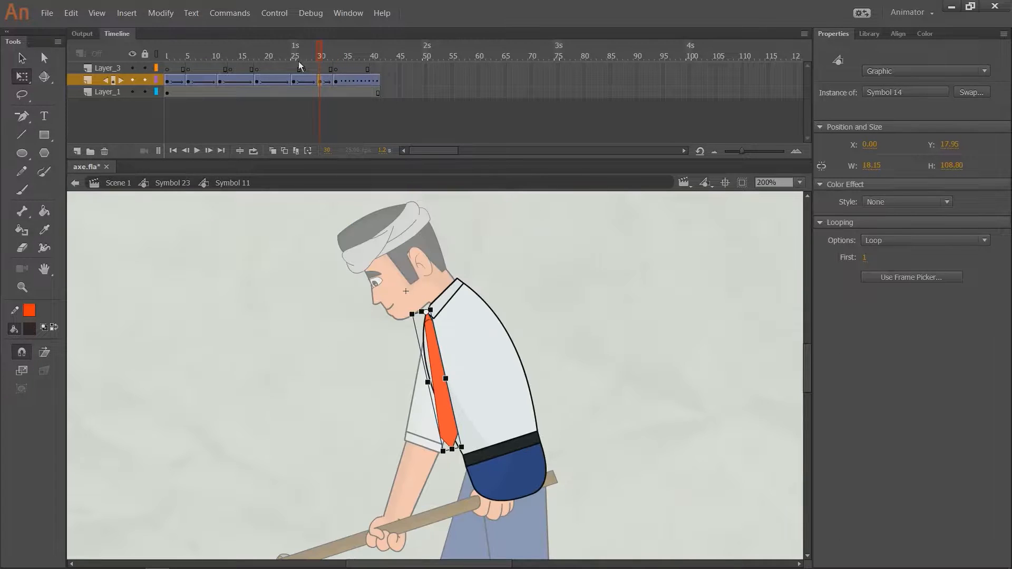
Play the tie's swing and move the tie layer's frame 25 keyframe to frame 24.
{"action": "left_click", "coordinate": [288, 57]}
{"action": "key", "text": "Return"}
{"action": "key", "text": "Return"}
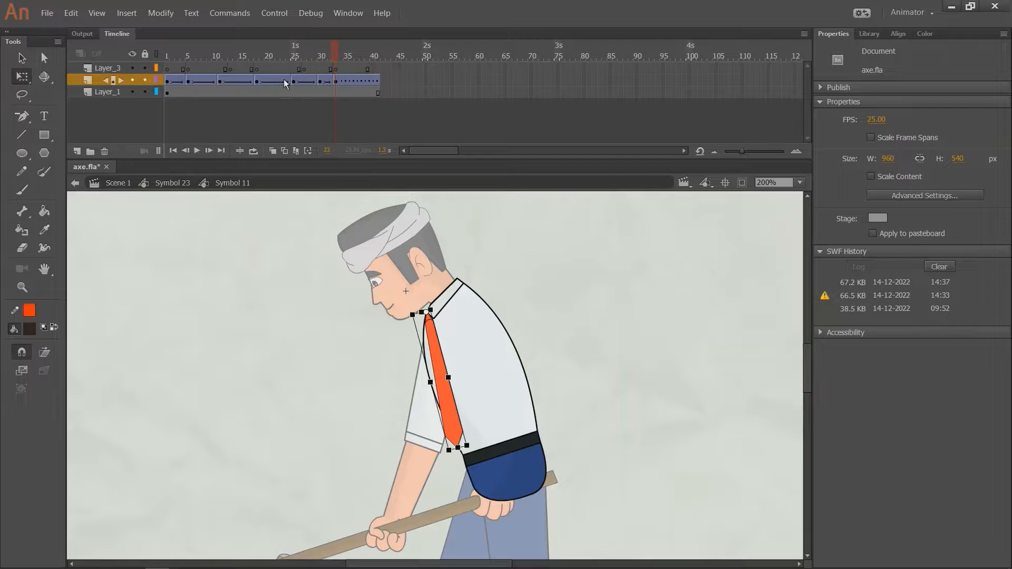
{"action": "left_click", "coordinate": [292, 80]}
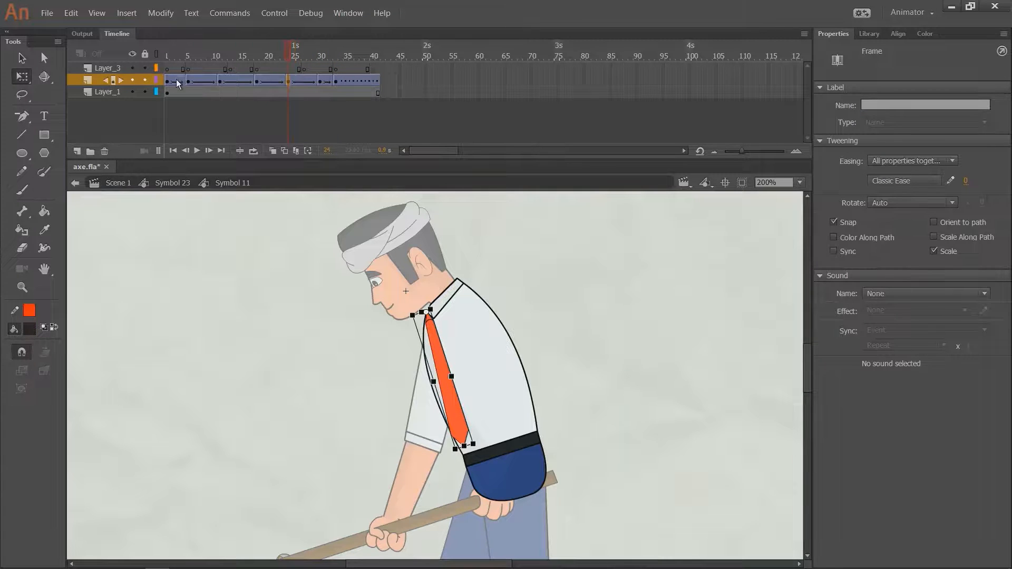
{"action": "left_click_drag", "start_coordinate": [201, 81], "coordinate": [209, 82]}
Return to the man's timeline, then play the digging cycle and scrub through frame 27 to check the tie.
{"action": "double_click", "coordinate": [249, 252]}
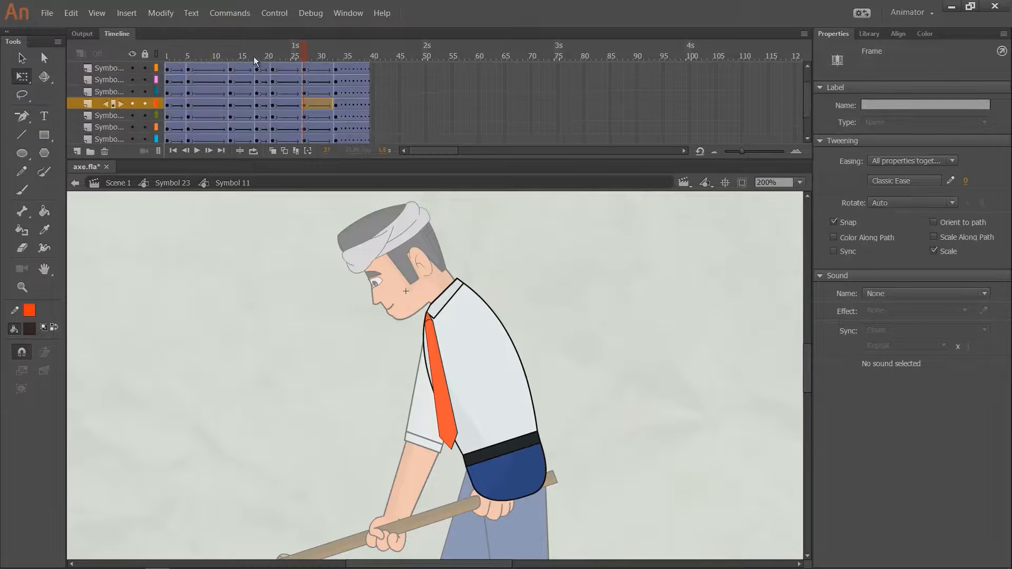
{"action": "left_click", "coordinate": [171, 56]}
{"action": "key", "text": "v"}
{"action": "key", "text": "Return"}
{"action": "key", "text": "ctrl+minus"}
{"action": "key", "text": "ctrl+minus"}
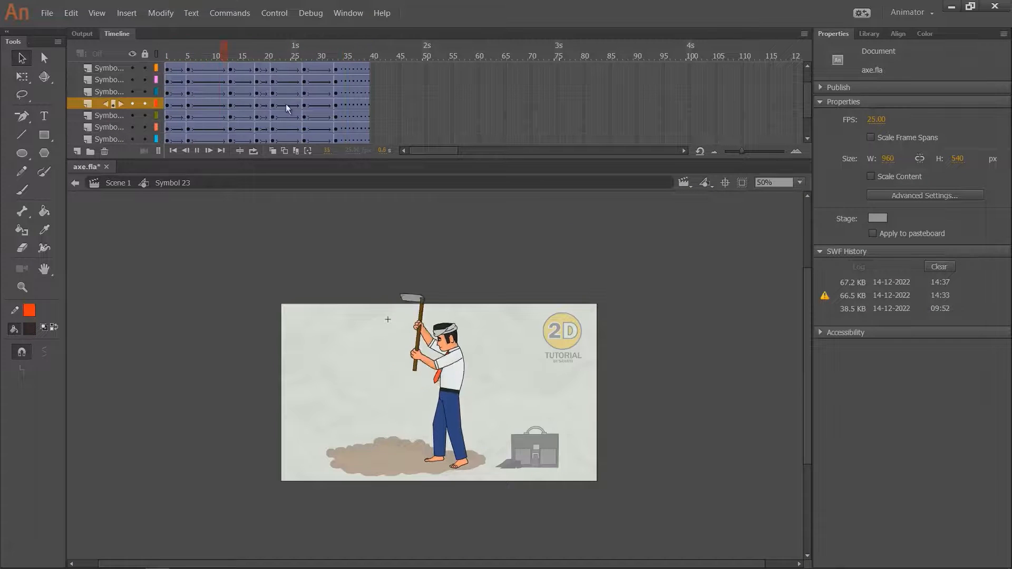
{"action": "left_click", "coordinate": [274, 77]}
{"action": "key", "text": "ctrl+equal"}
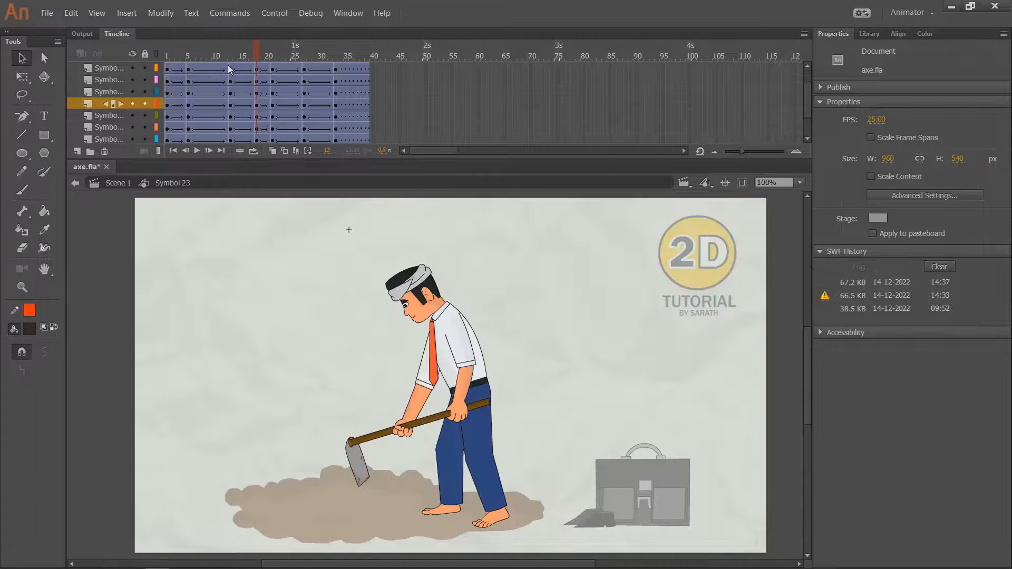
{"action": "left_click_drag", "start_coordinate": [228, 65], "coordinate": [305, 82]}
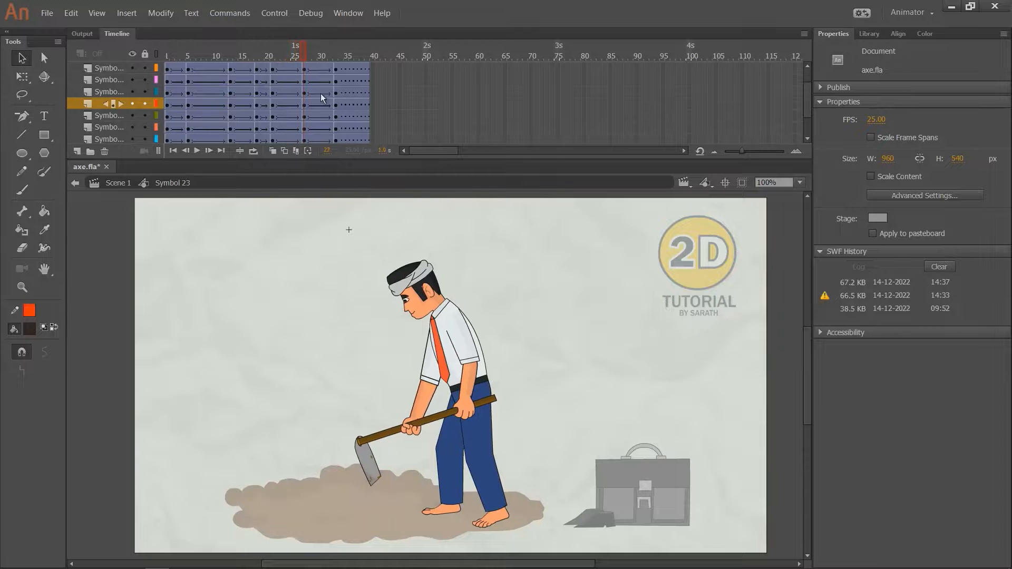
Rotate the tie inside the torso symbol forward at frame 24, toward the front edge of the shirt.
{"action": "double_click", "coordinate": [466, 377]}
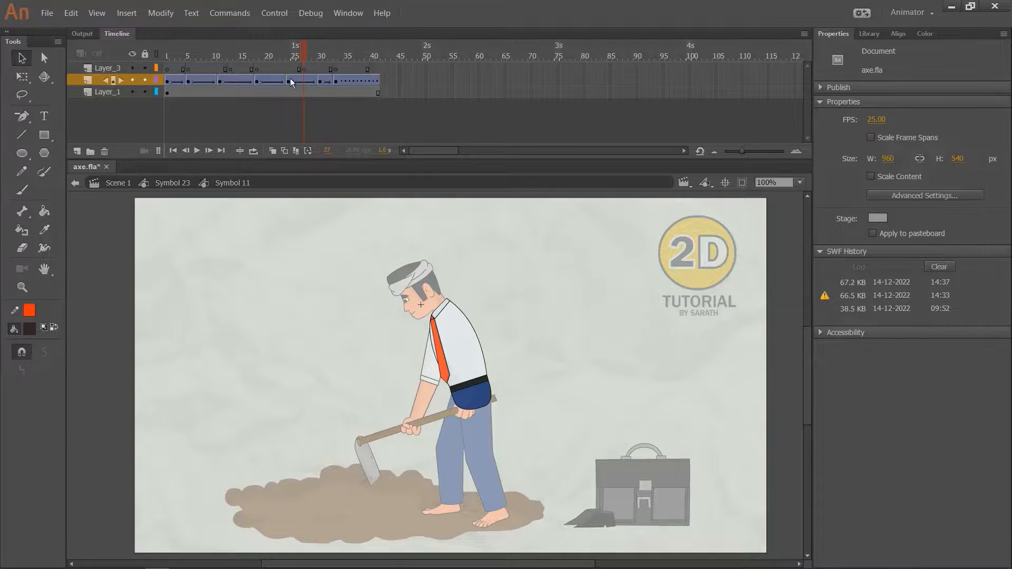
{"action": "left_click", "coordinate": [290, 81]}
{"action": "key", "text": "q"}
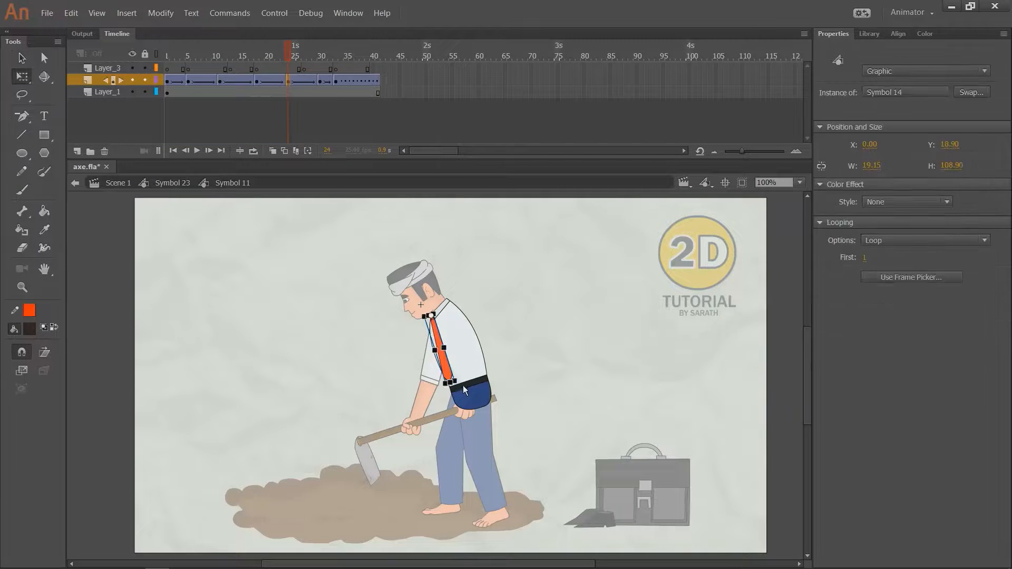
{"action": "left_click_drag", "start_coordinate": [463, 385], "coordinate": [456, 394]}
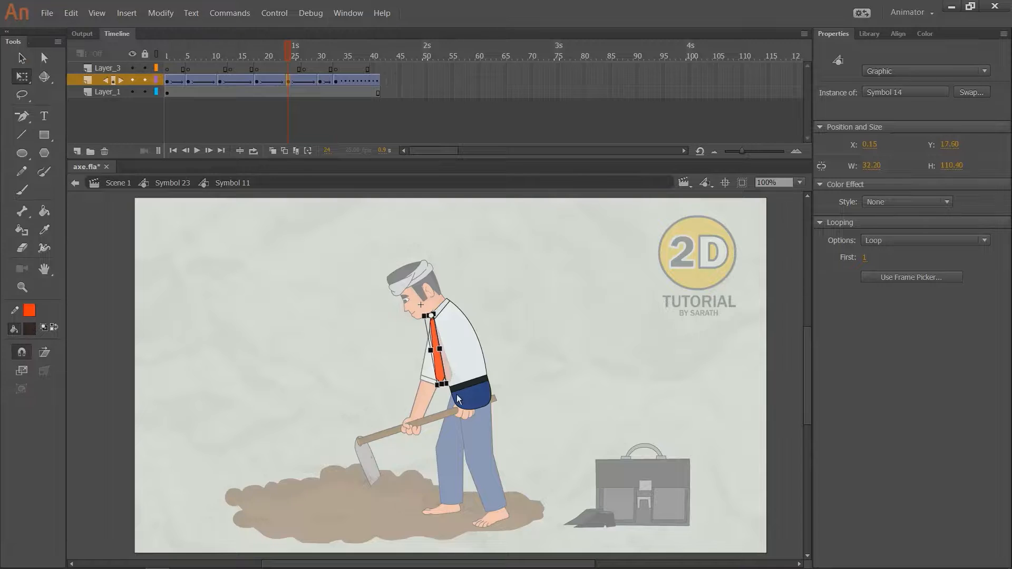
Move the tie's frame 30 keyframe to frame 29 and rotate the tie slightly forward there.
{"action": "left_click", "coordinate": [321, 81]}
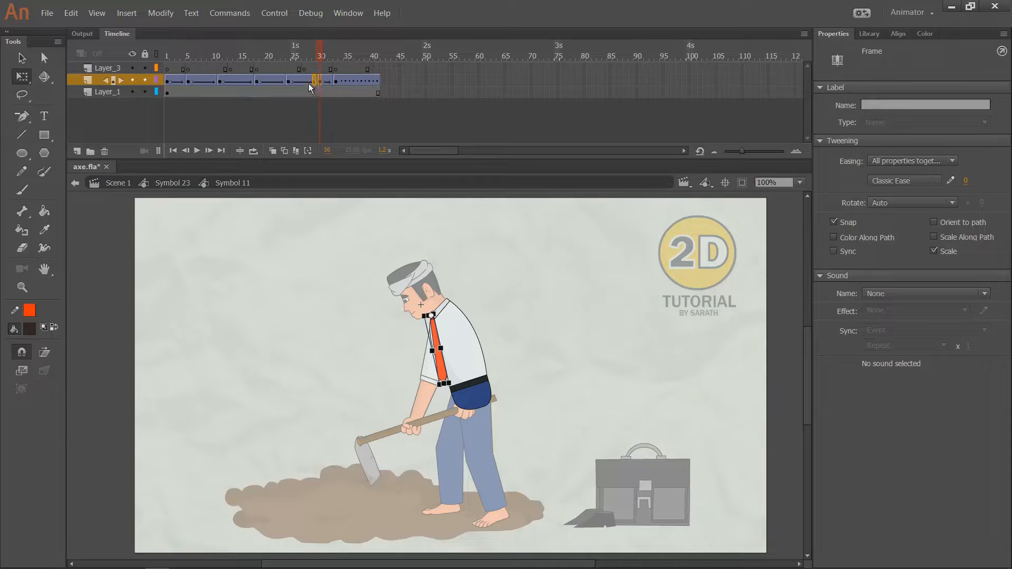
{"action": "key", "text": "ctrl+="}
{"action": "left_click", "coordinate": [245, 59]}
{"action": "key", "text": "Return"}
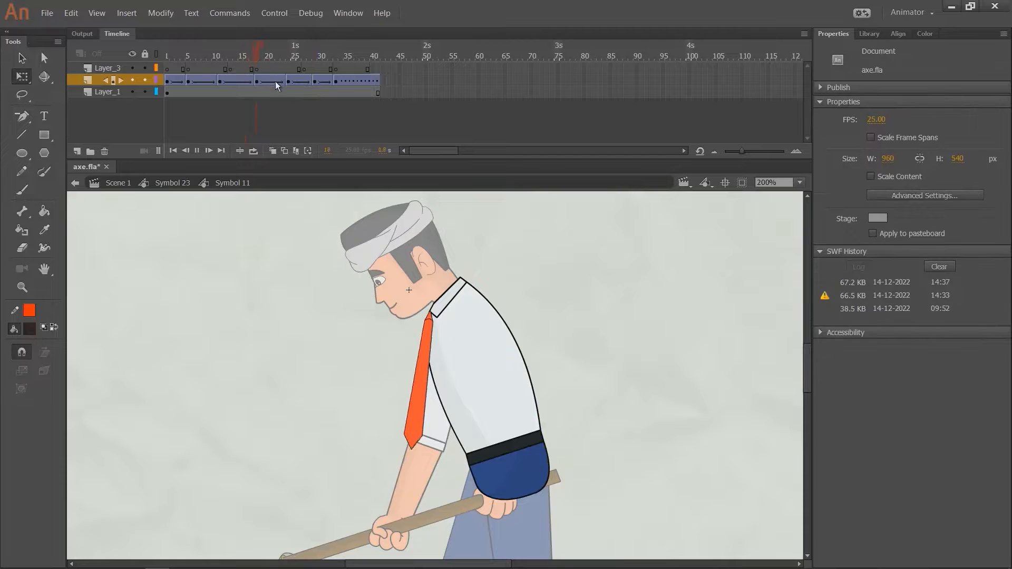
{"action": "left_click", "coordinate": [313, 81]}
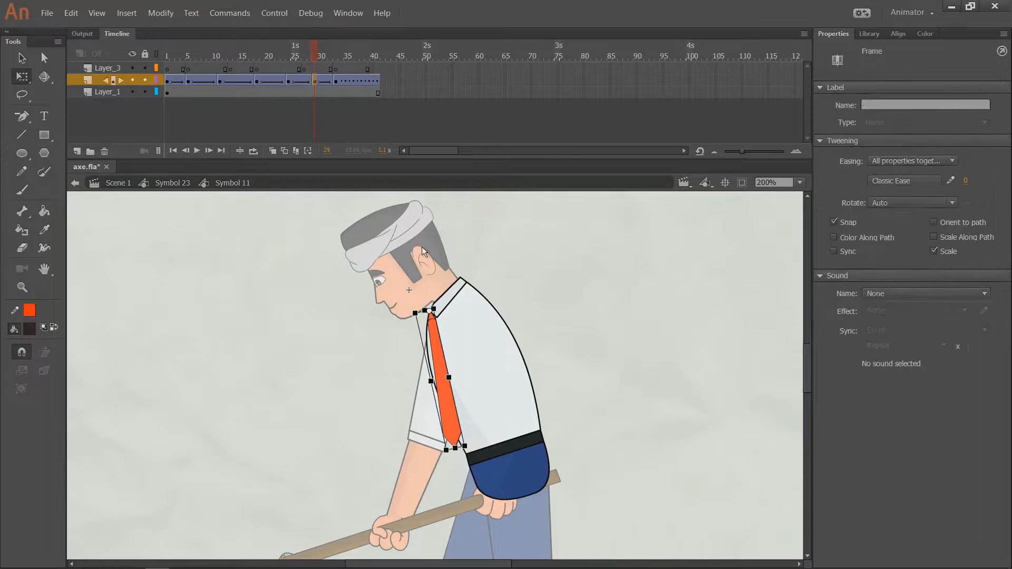
{"action": "left_click_drag", "start_coordinate": [473, 440], "coordinate": [465, 443]}
Scrub the tie's motion back to frame 1, then return to the man's timeline at 100% zoom and play the cycle.
{"action": "left_click_drag", "start_coordinate": [298, 57], "coordinate": [163, 81]}
{"action": "left_click", "coordinate": [172, 183]}
{"action": "key", "text": "ctrl+1"}
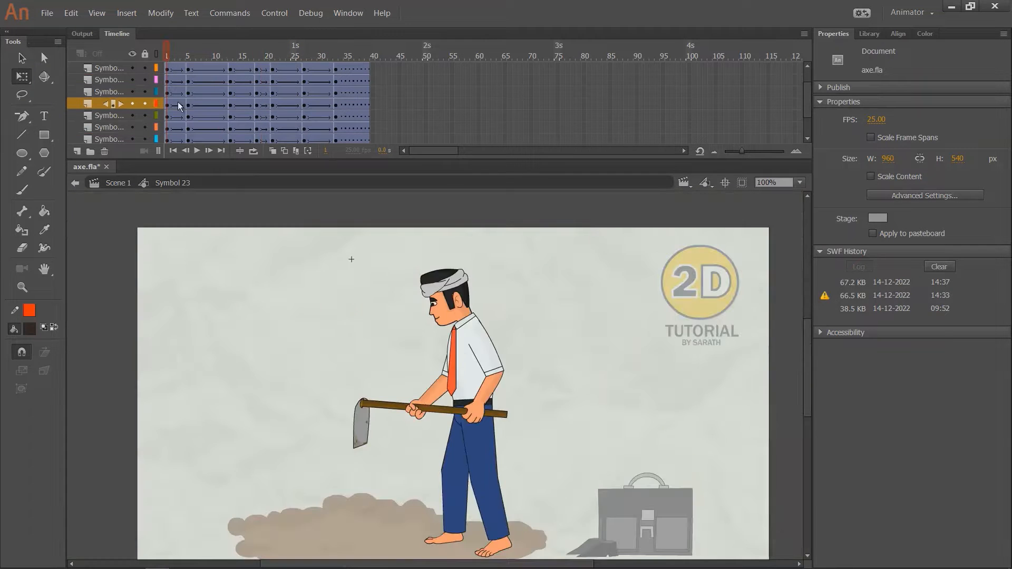
{"action": "key", "text": "Return"}
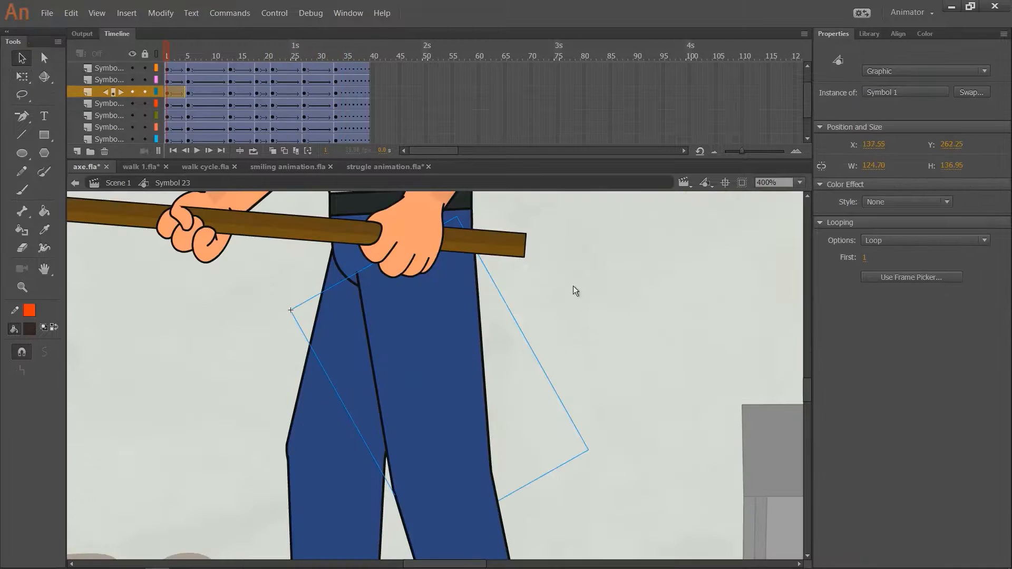
Shift the front upper leg slightly forward at frame 5 to line it up with the hip outline.
{"action": "left_click", "coordinate": [191, 61]}
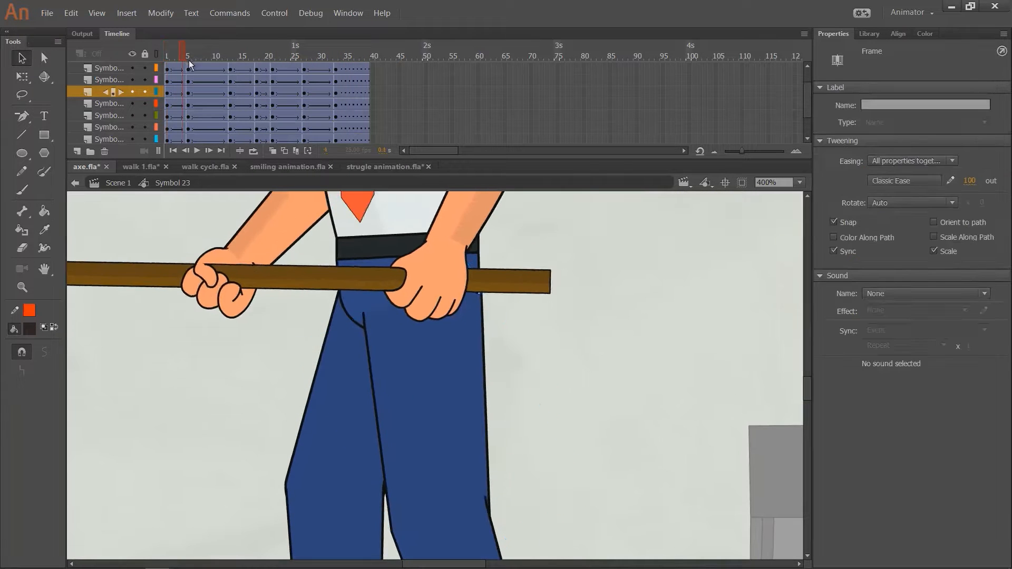
{"action": "left_click_drag", "start_coordinate": [191, 61], "coordinate": [188, 62]}
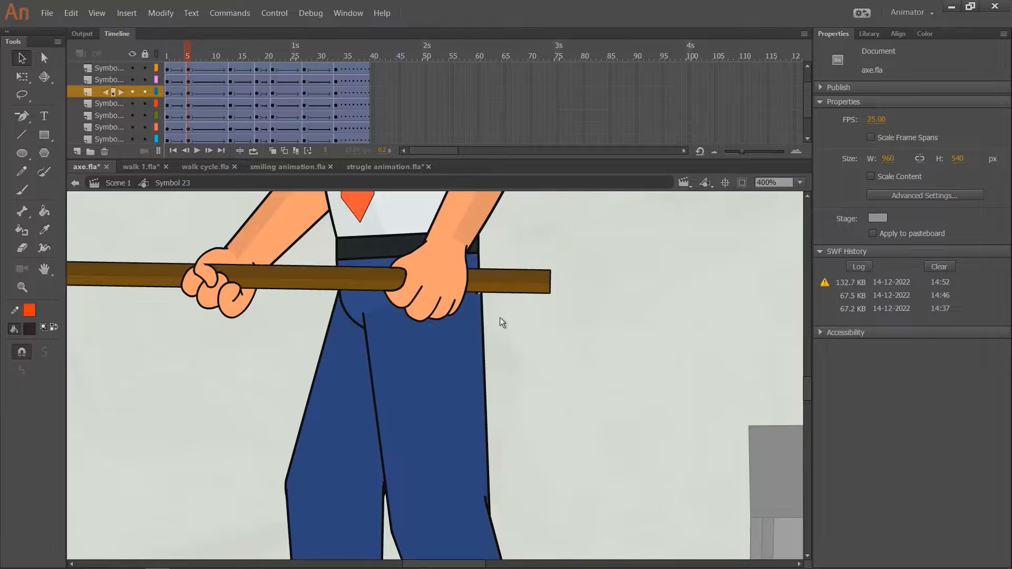
{"action": "left_click", "coordinate": [444, 291]}
{"action": "key", "text": "q"}
{"action": "left_click_drag", "start_coordinate": [431, 280], "coordinate": [426, 280]}
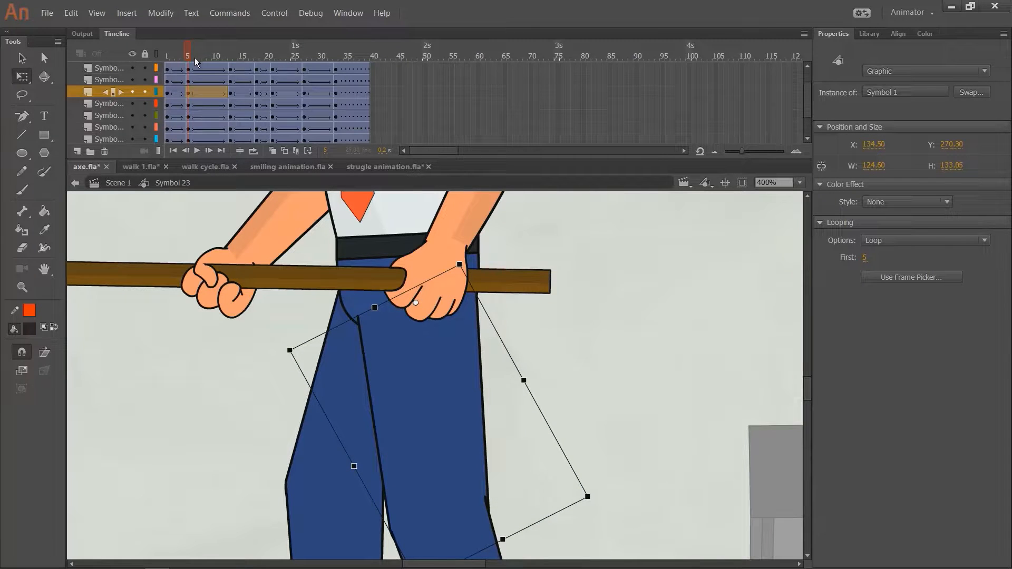
Nudge the front upper leg slightly forward at frame 13 to line it up with the hip outline.
{"action": "left_click_drag", "start_coordinate": [194, 58], "coordinate": [229, 62]}
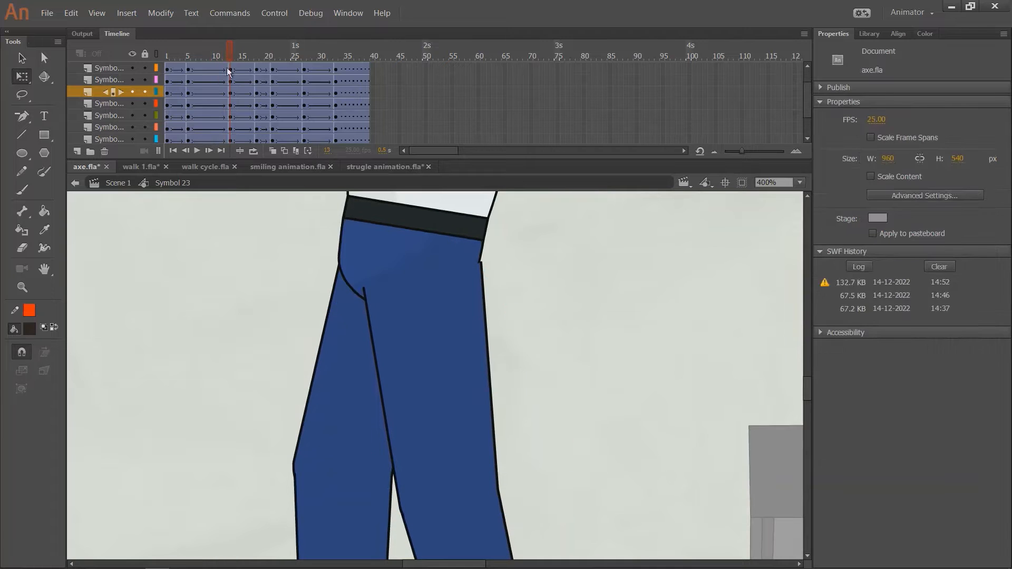
{"action": "left_click", "coordinate": [469, 258]}
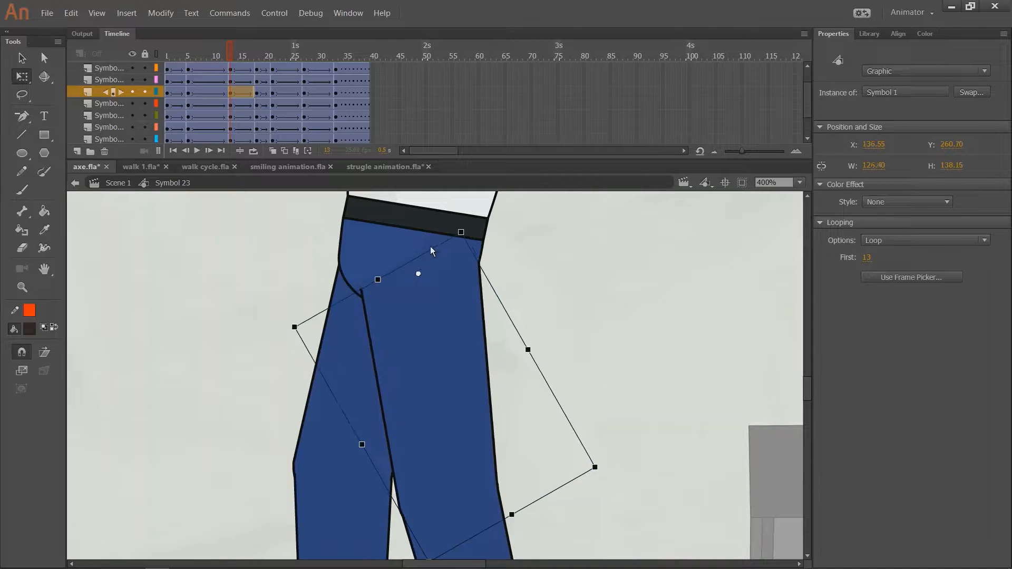
{"action": "left_click", "coordinate": [529, 271]}
{"action": "left_click", "coordinate": [239, 58]}
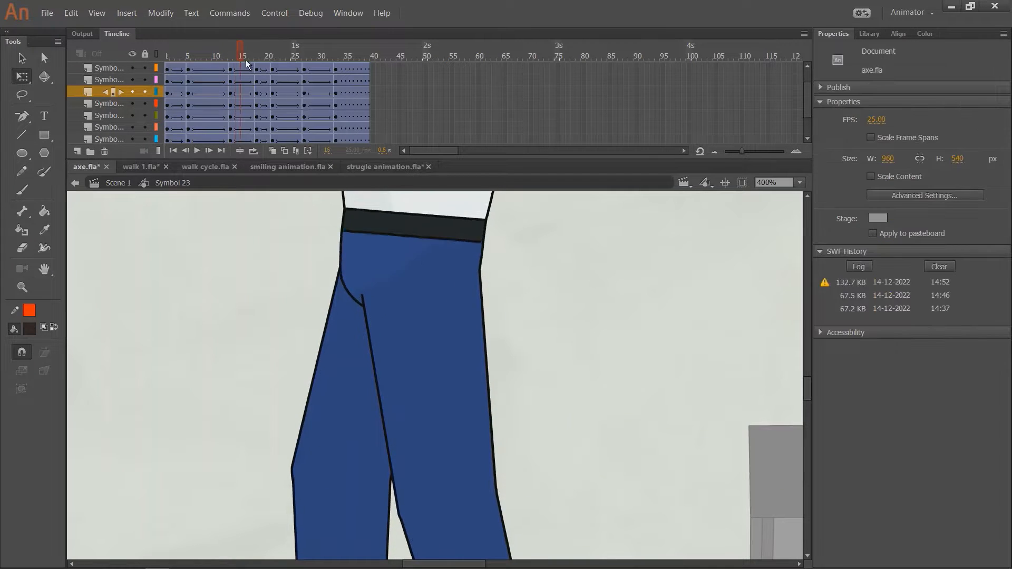
Scrub the remaining keyframes to check the hip joint, then play the digging cycle at 100% zoom.
{"action": "left_click_drag", "start_coordinate": [246, 59], "coordinate": [323, 81]}
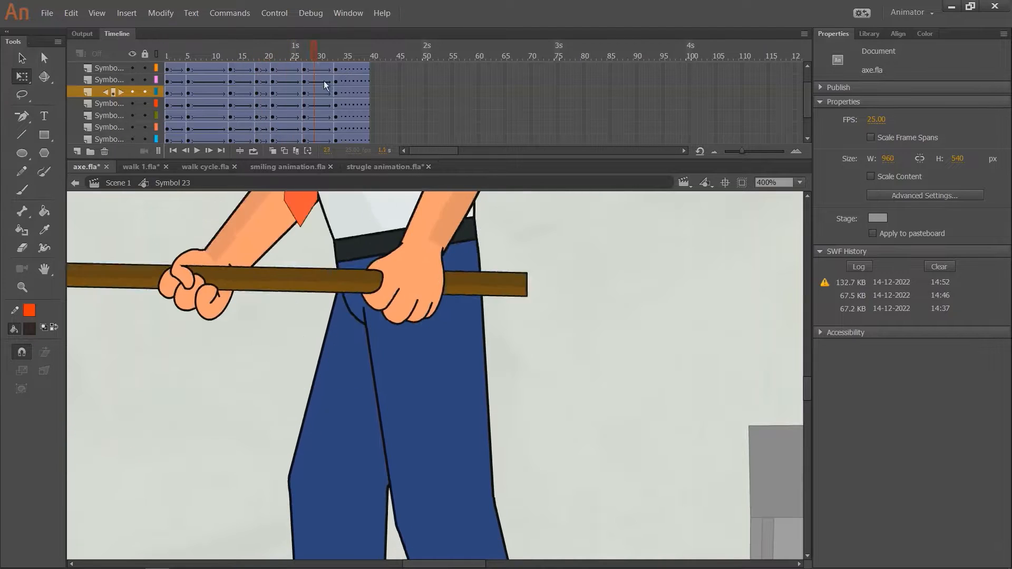
{"action": "key", "text": "Return"}
{"action": "key", "text": "ctrl+1"}
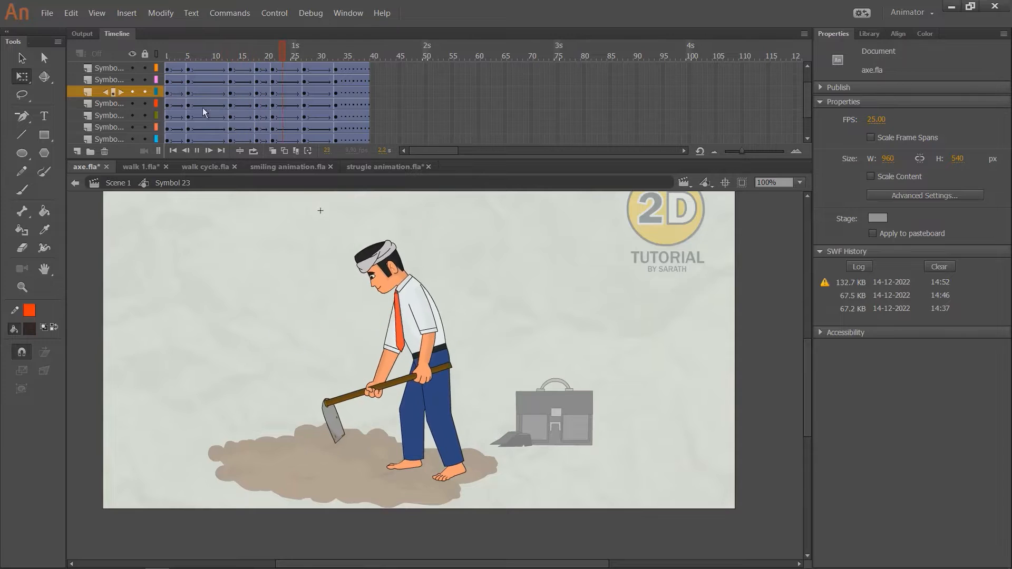
Return to Scene 1, save axe.fla, and test the movie, closing its preview when done.
{"action": "left_click", "coordinate": [116, 182]}
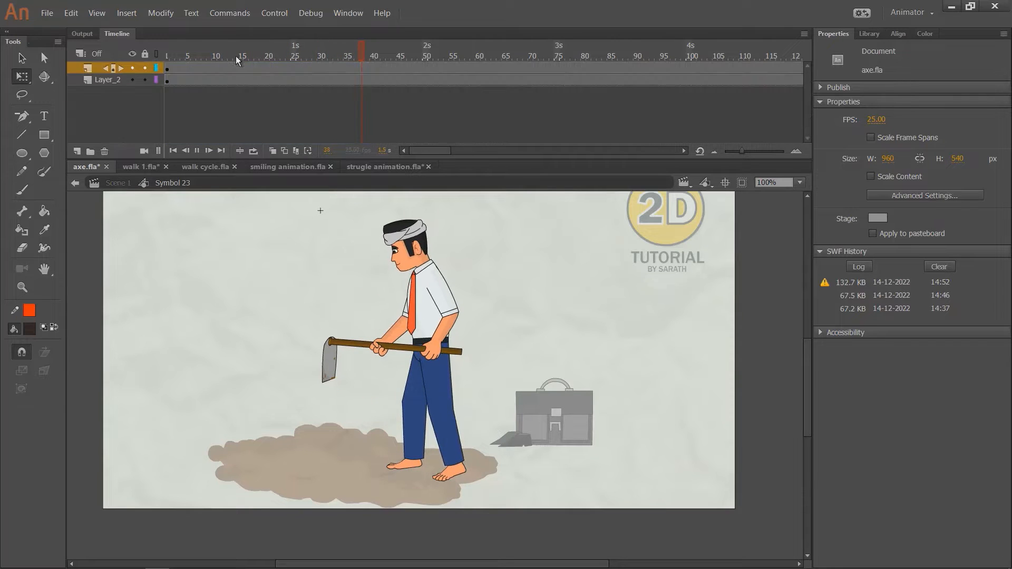
{"action": "key", "text": "ctrl+s"}
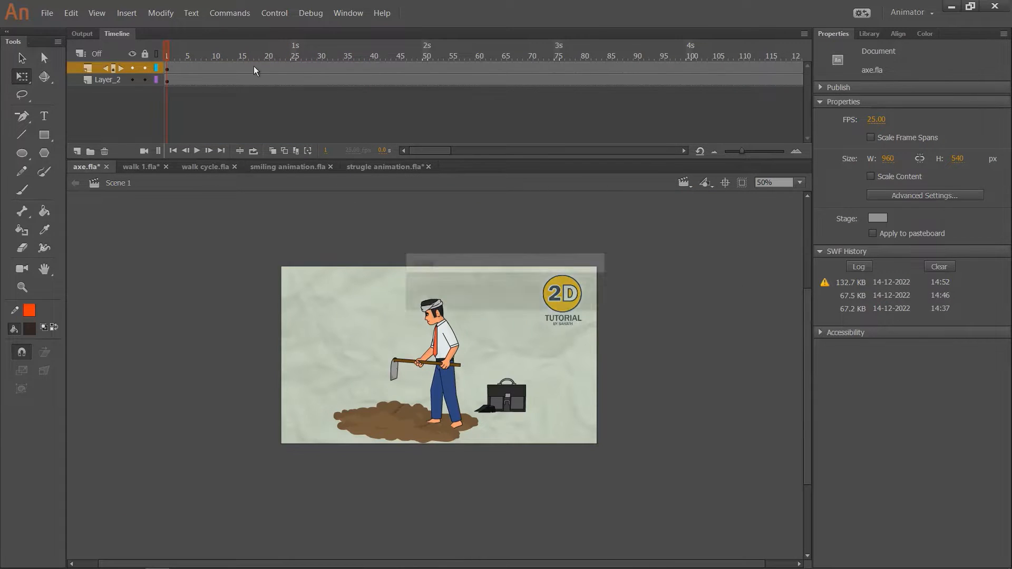
{"action": "key", "text": "ctrl+Return"}
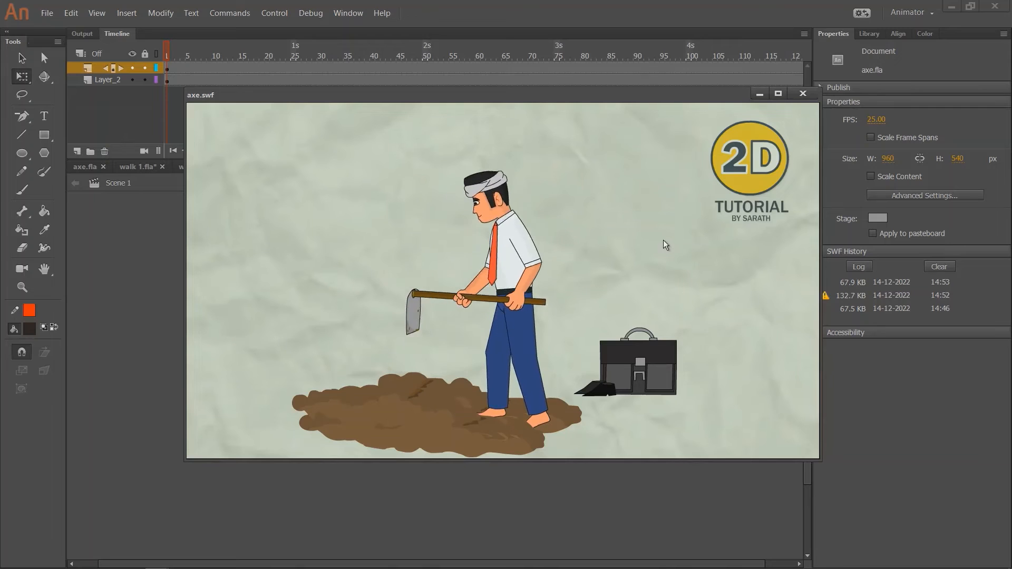
{"action": "left_click", "coordinate": [803, 93]}
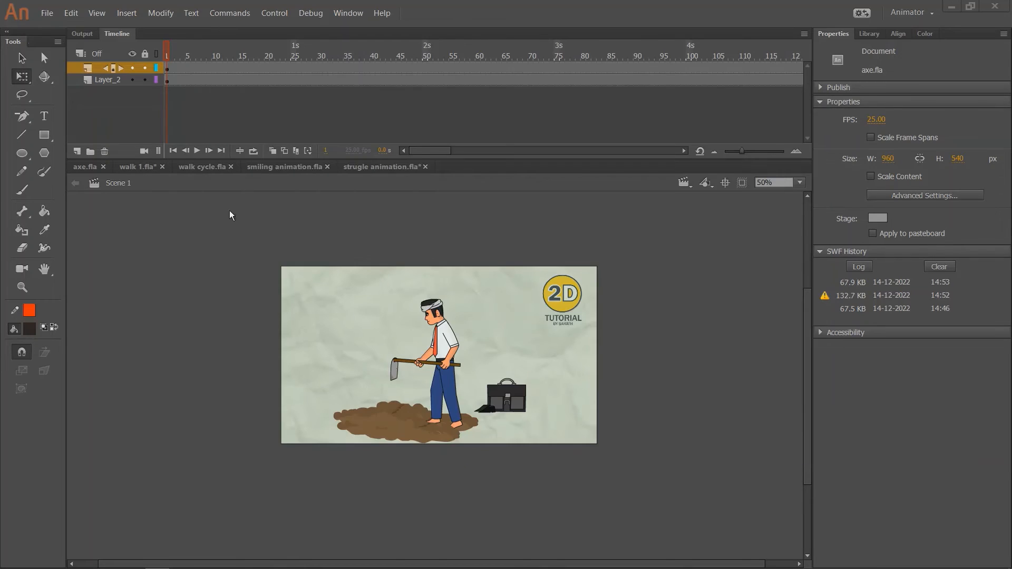